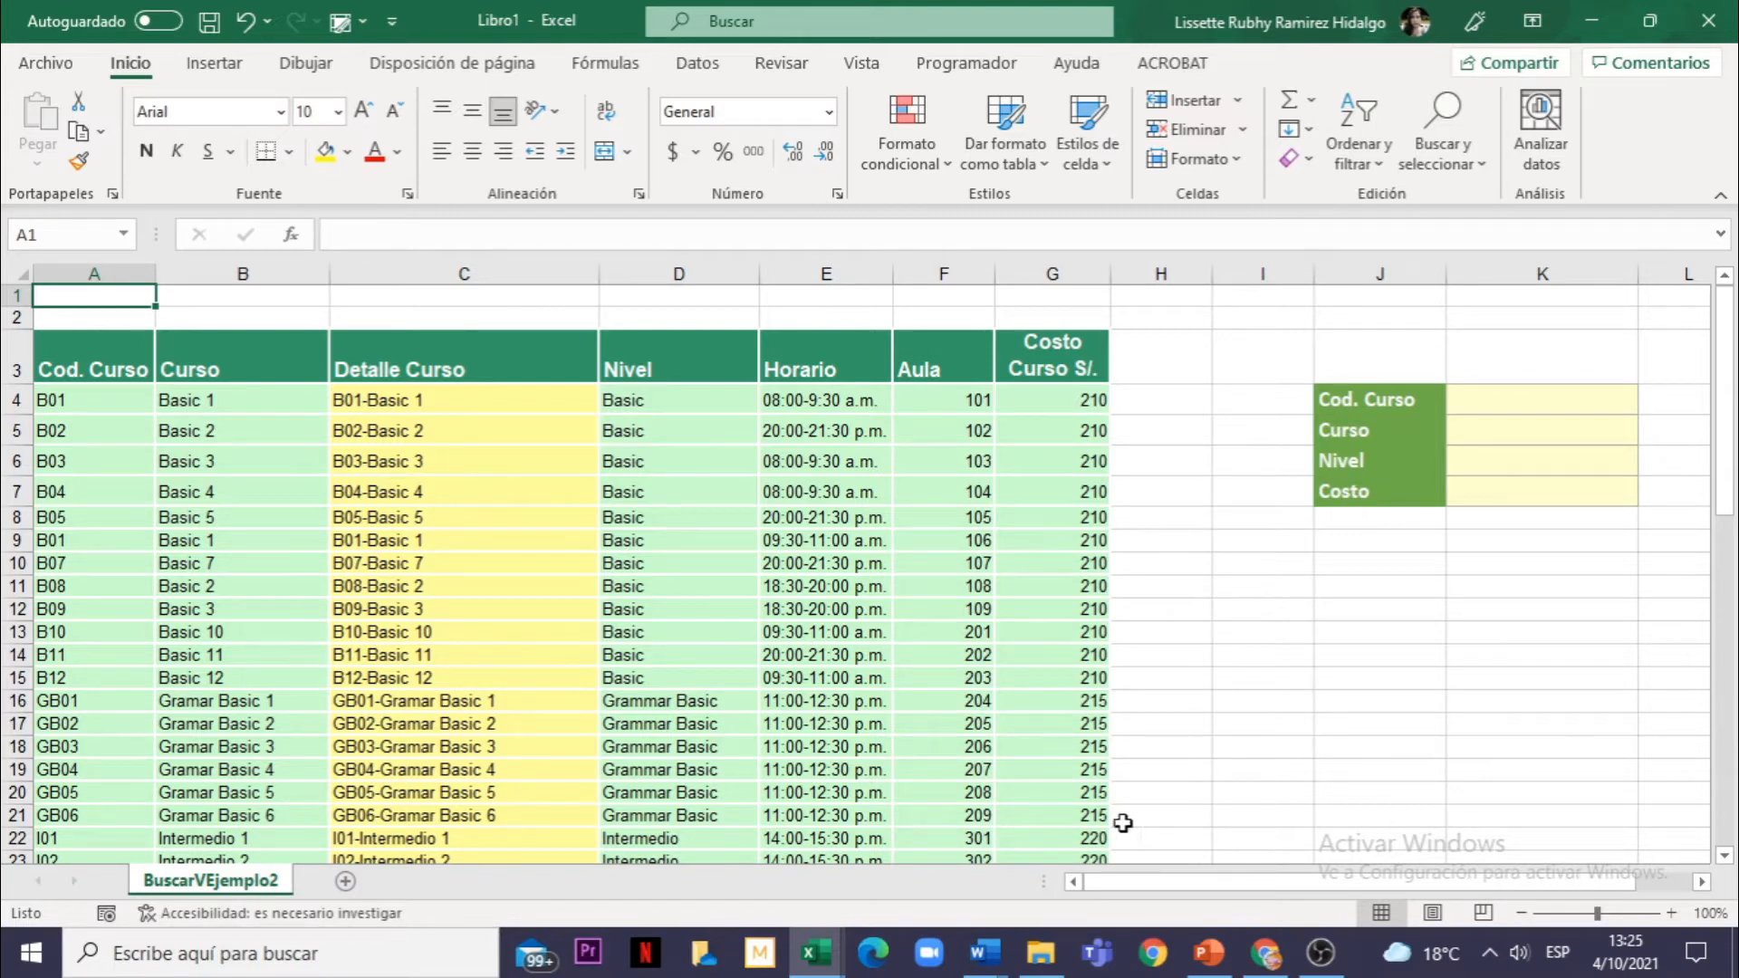
Examine the course table's headers and course codes alongside the Cod. Curso, Curso, Nivel and Costo lookup form.
click(15, 359)
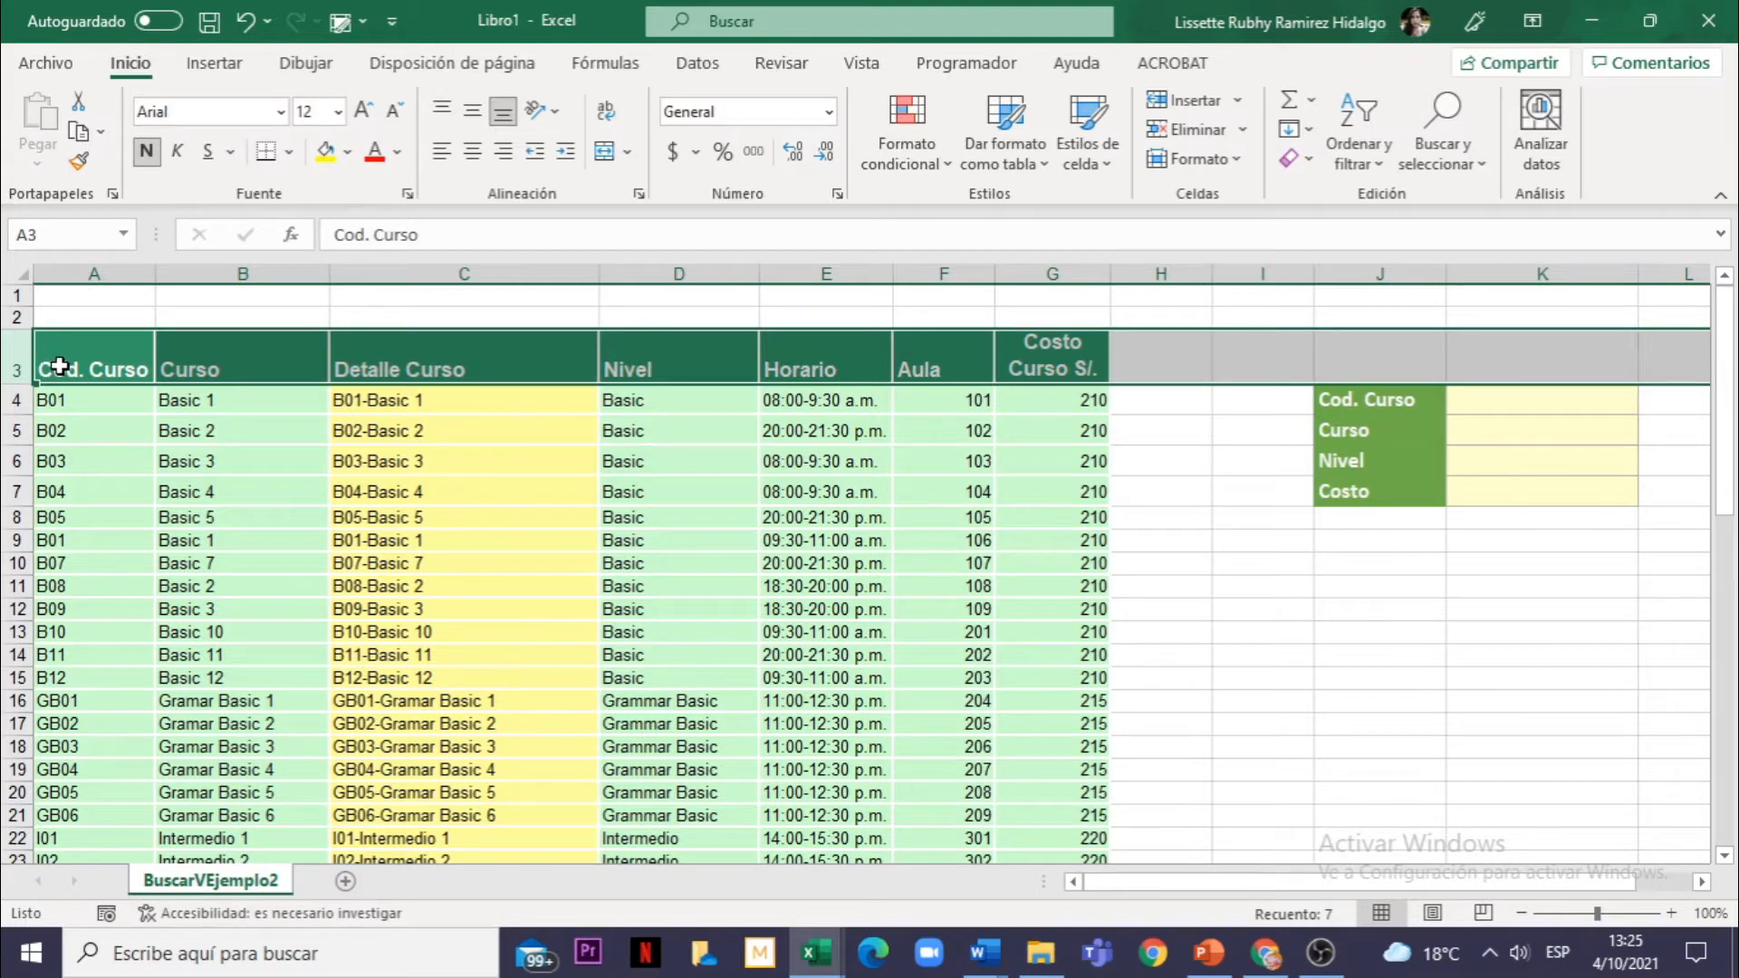
click(119, 462)
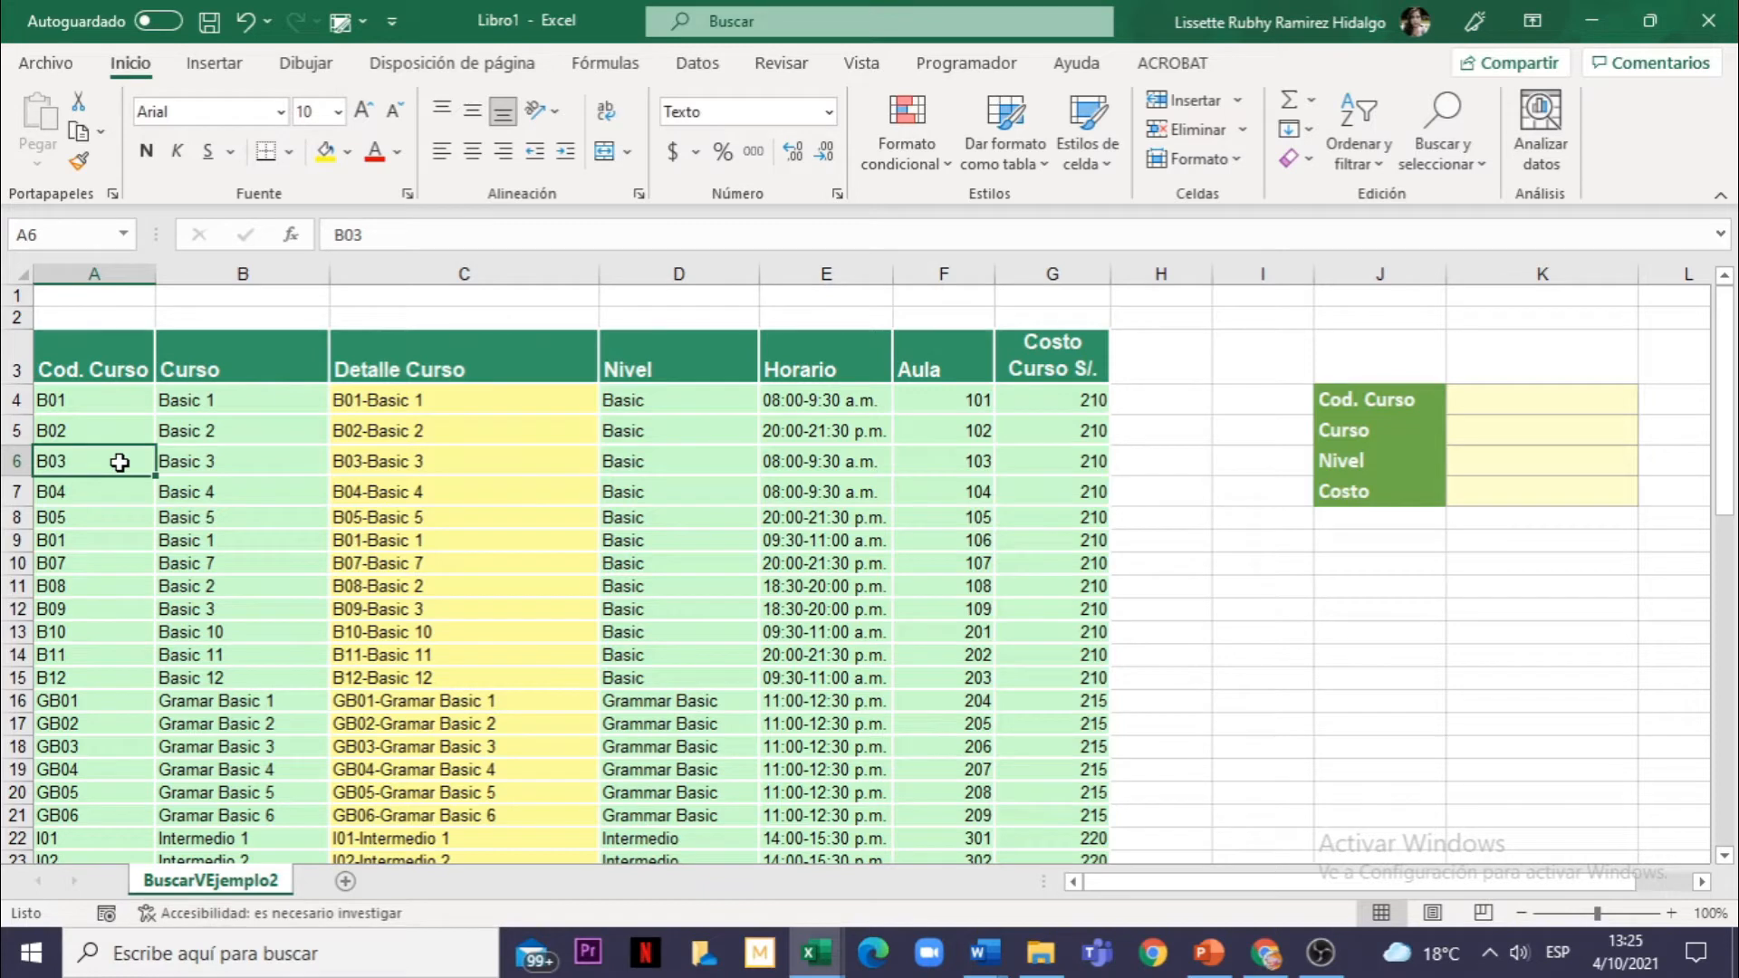
drag(1414, 399, 1525, 489)
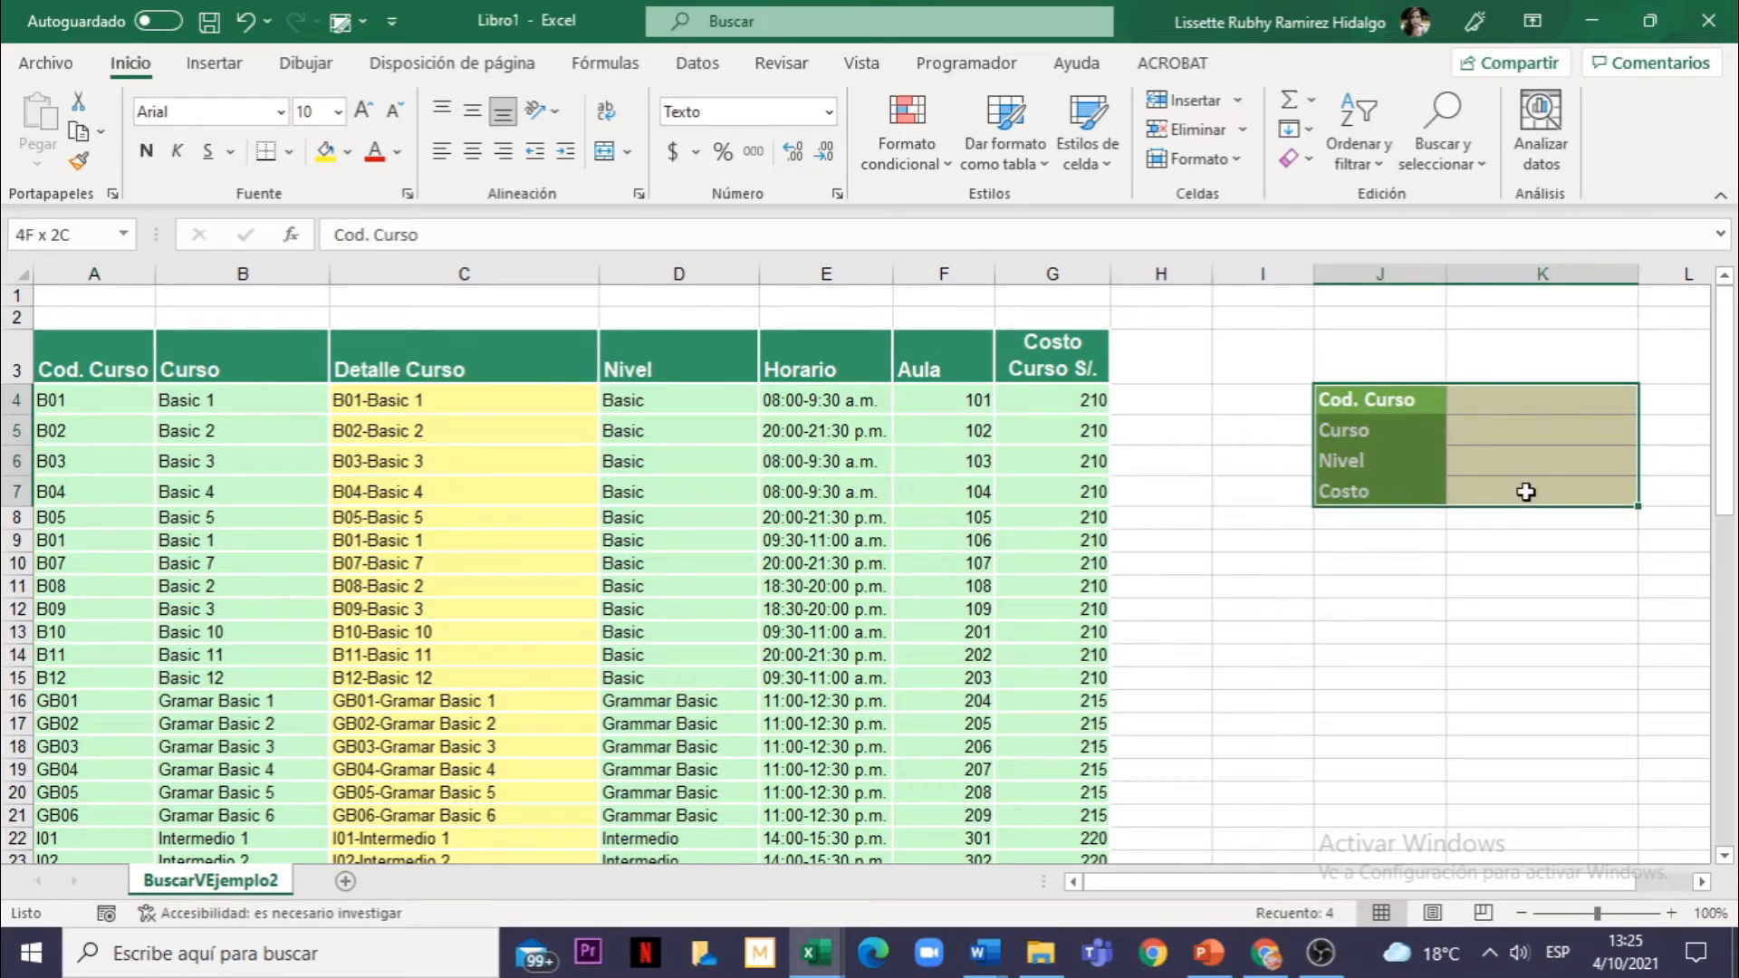
click(1524, 445)
click(1517, 399)
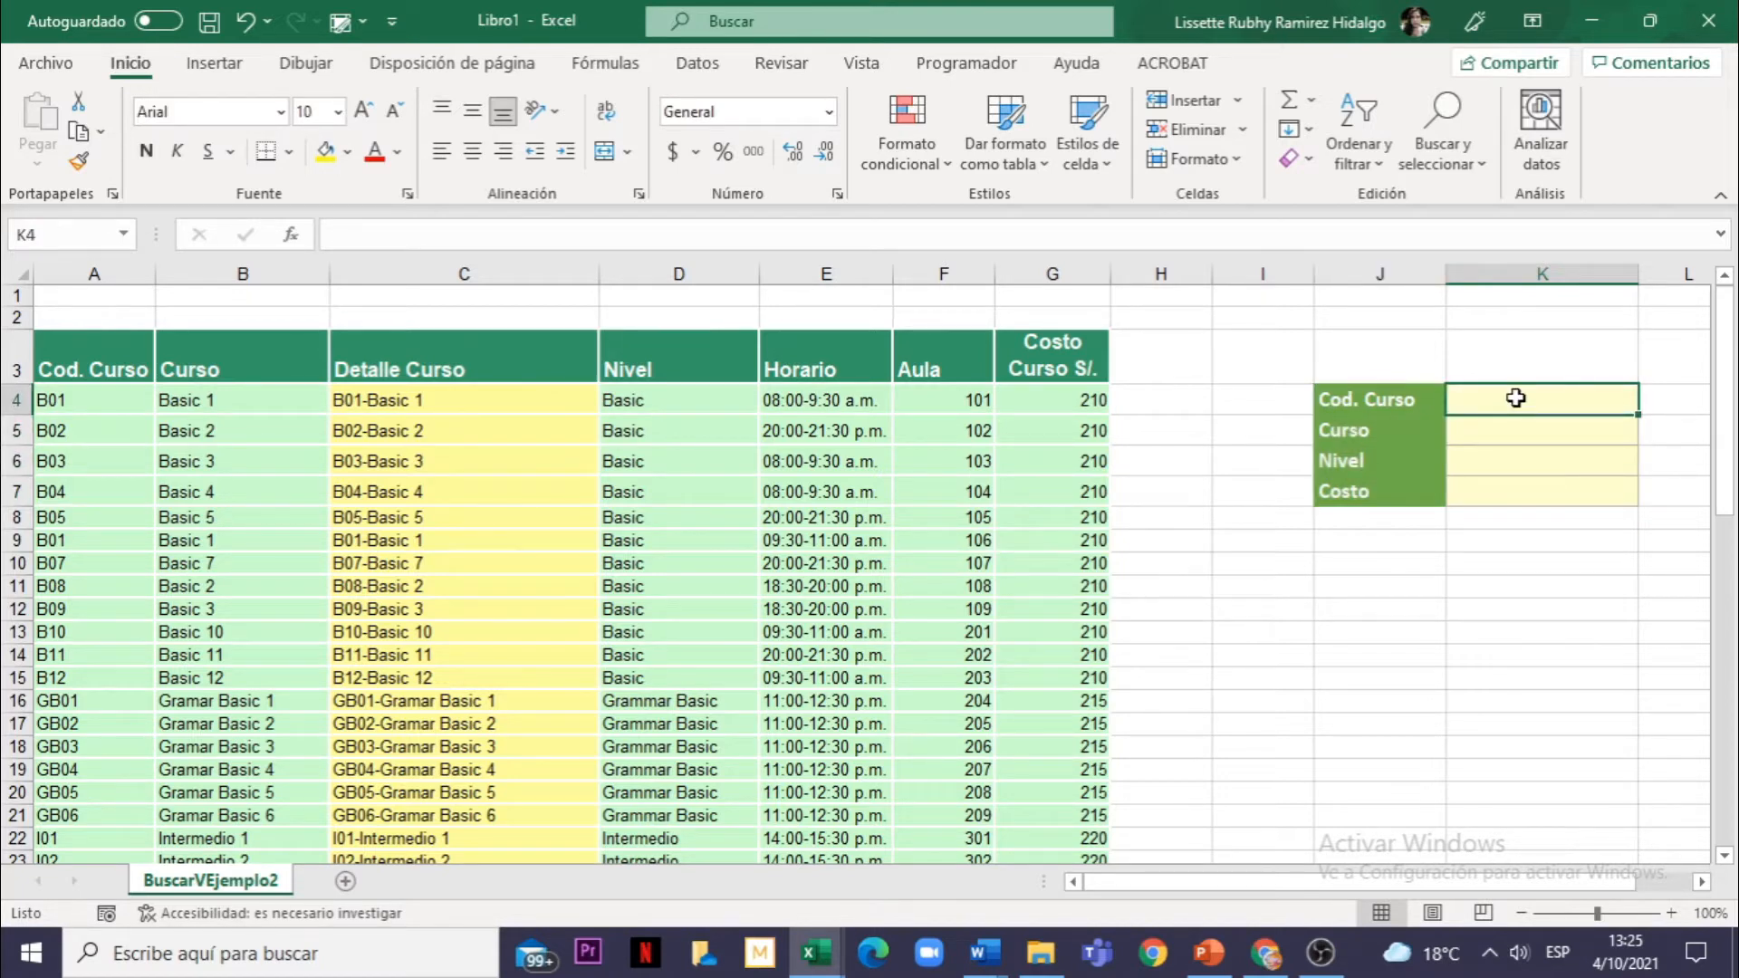
click(1523, 435)
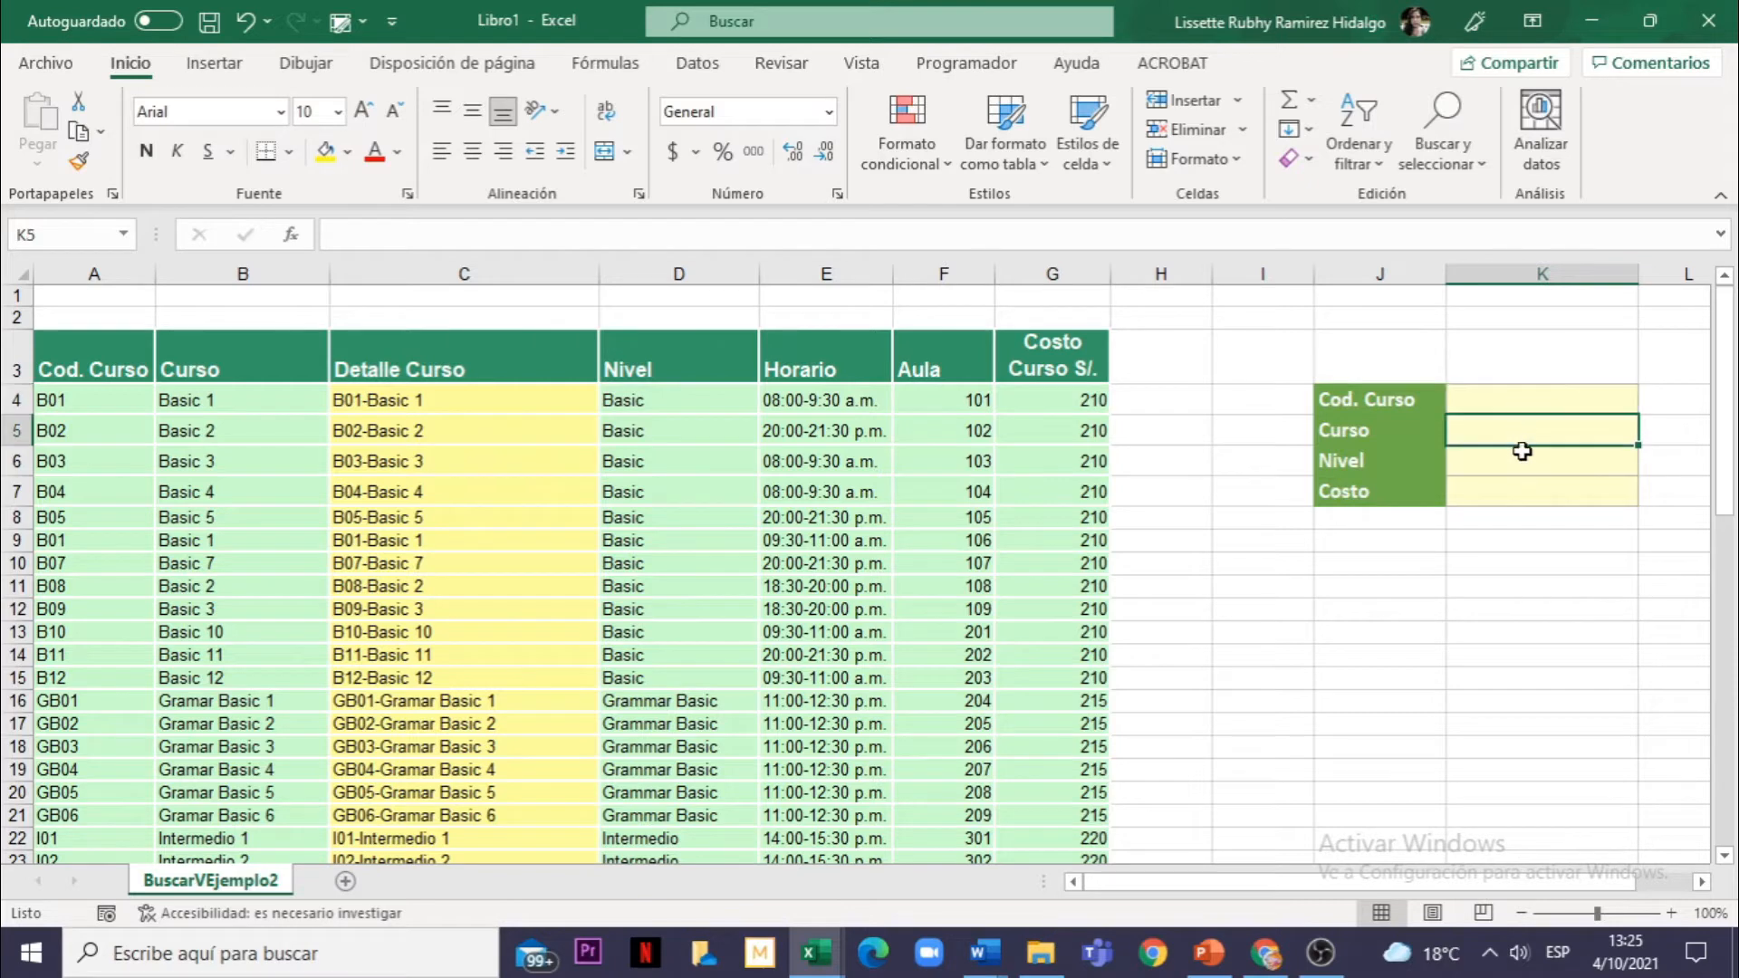
click(1525, 461)
click(1529, 489)
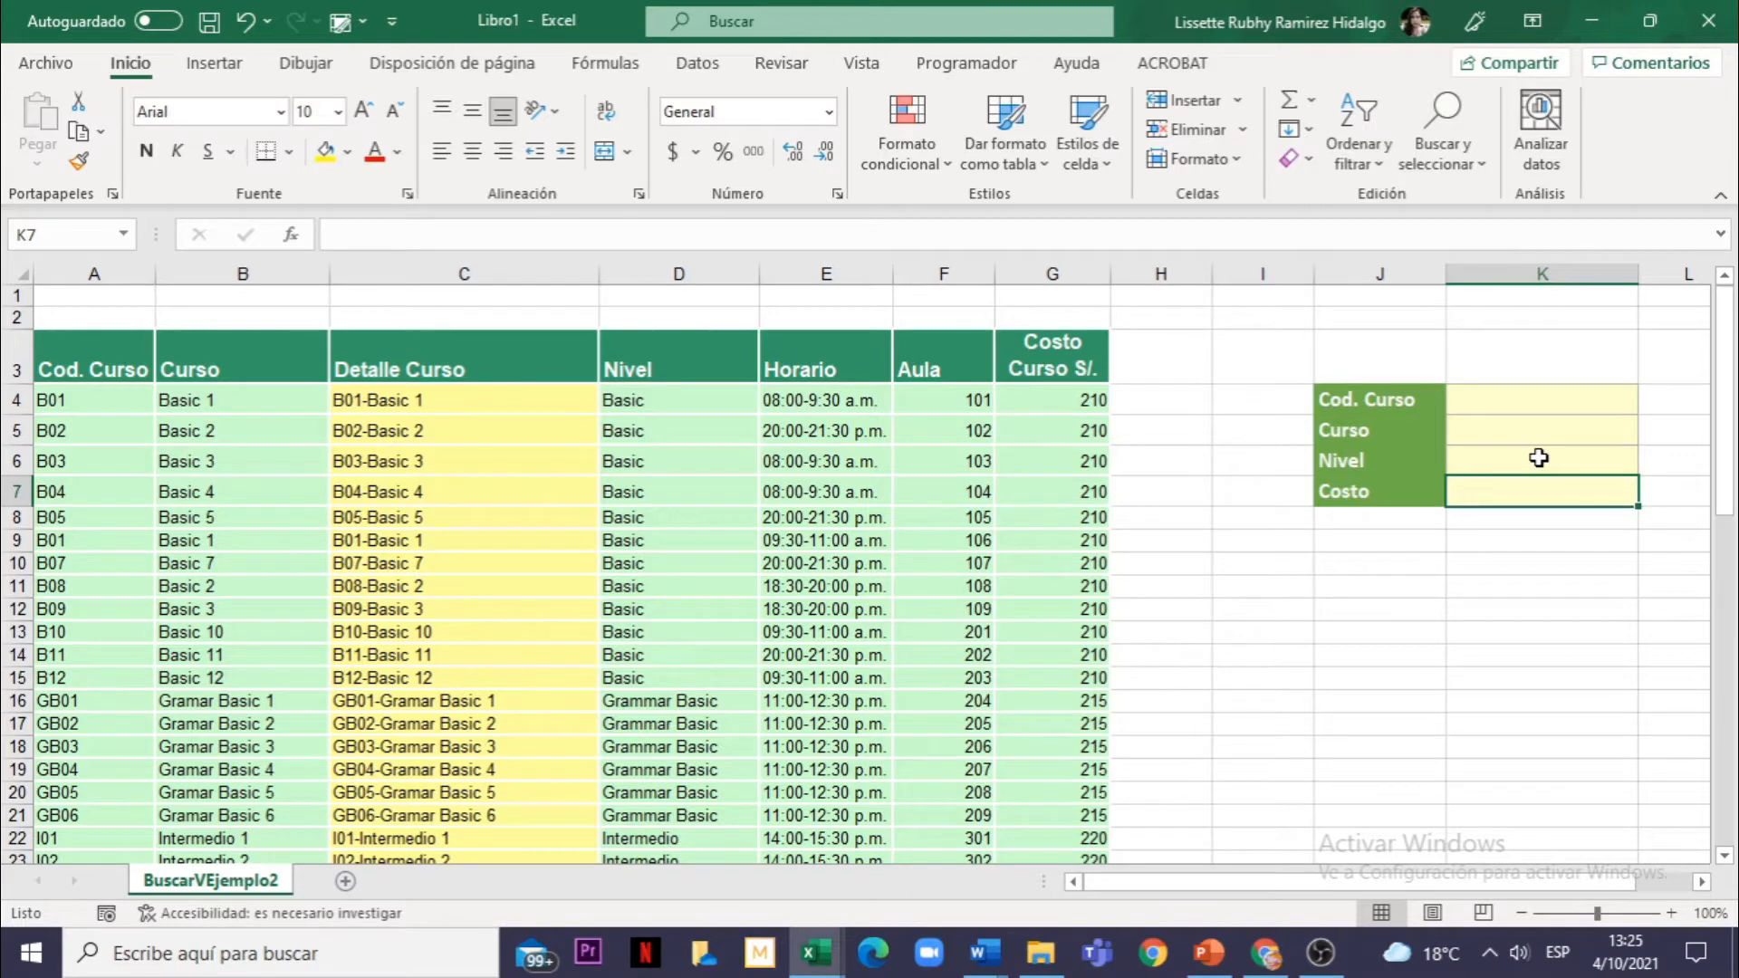
click(41, 403)
click(109, 435)
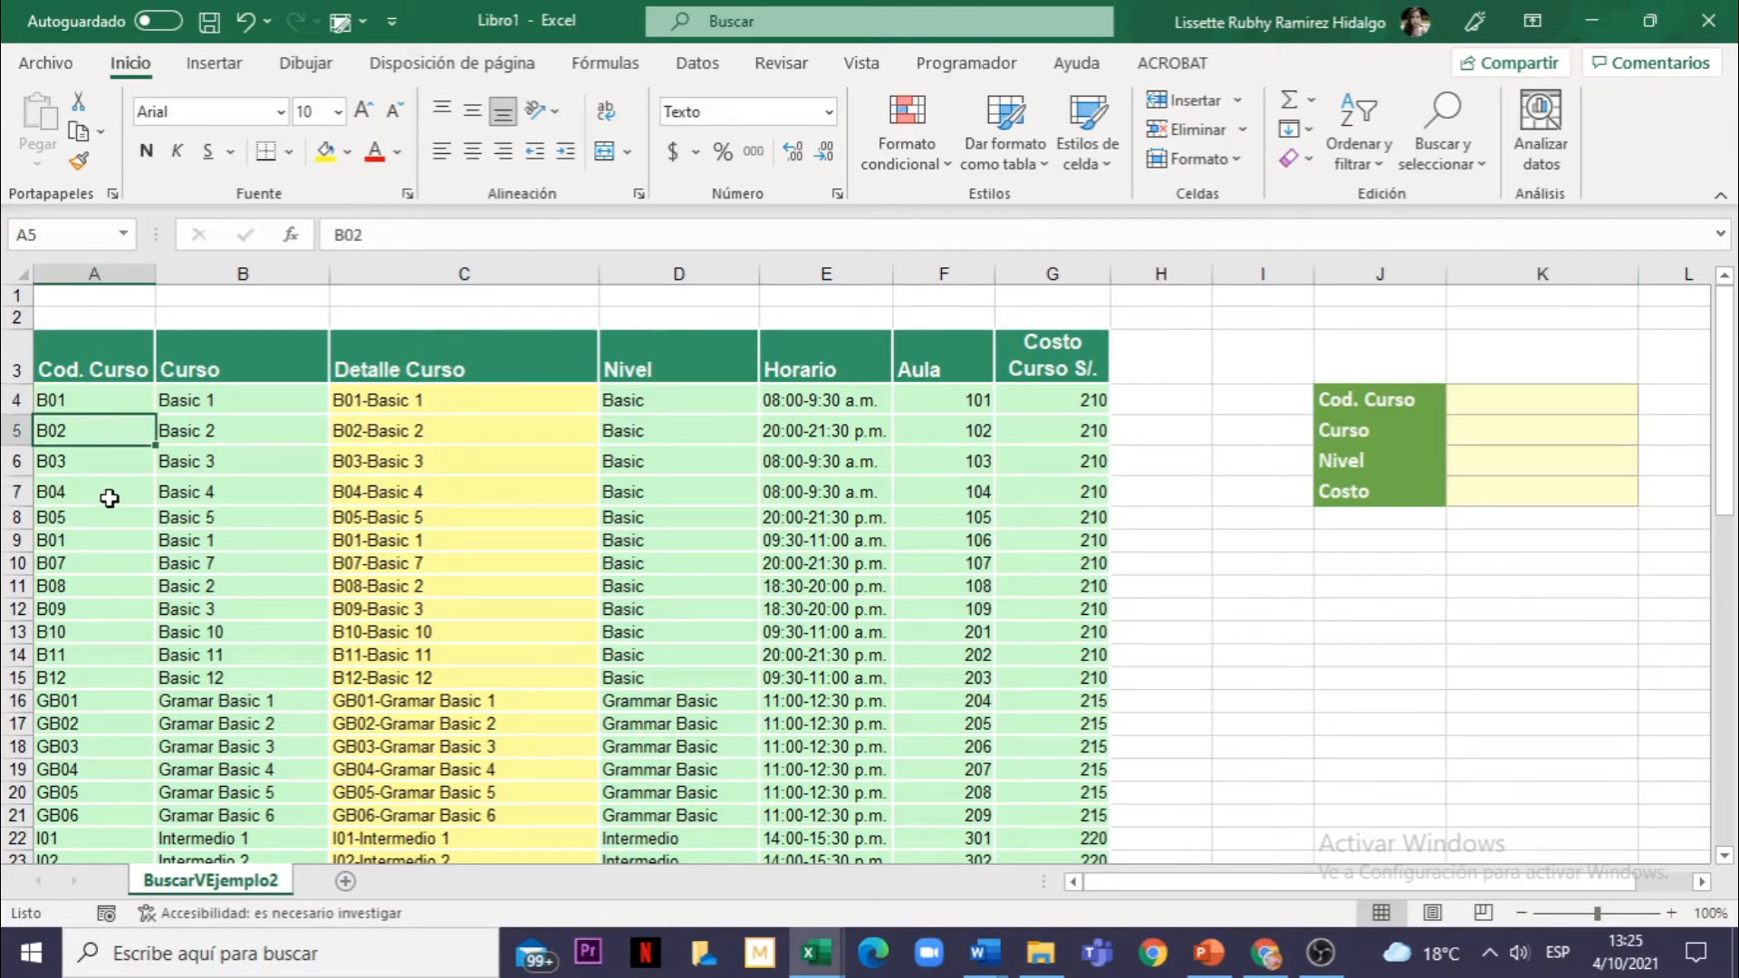
click(108, 497)
click(106, 542)
click(106, 563)
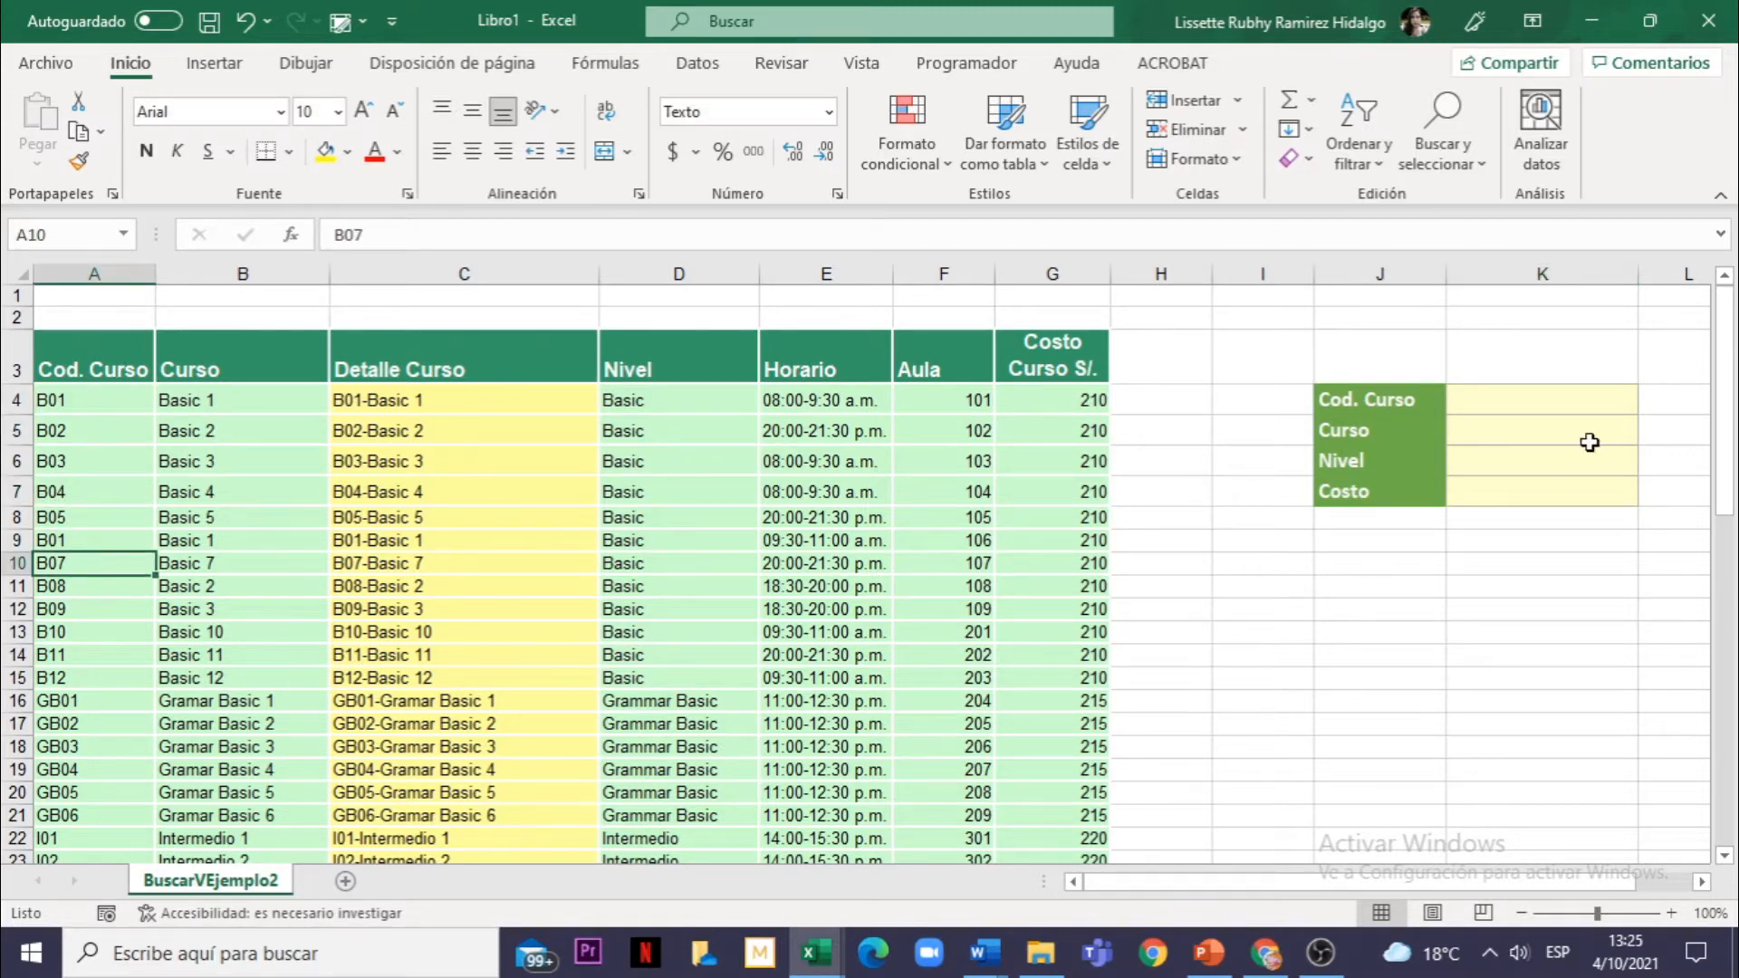
Review the lookup form's empty cells K4 to K7 for course code, course, level and cost.
drag(1439, 404, 1512, 497)
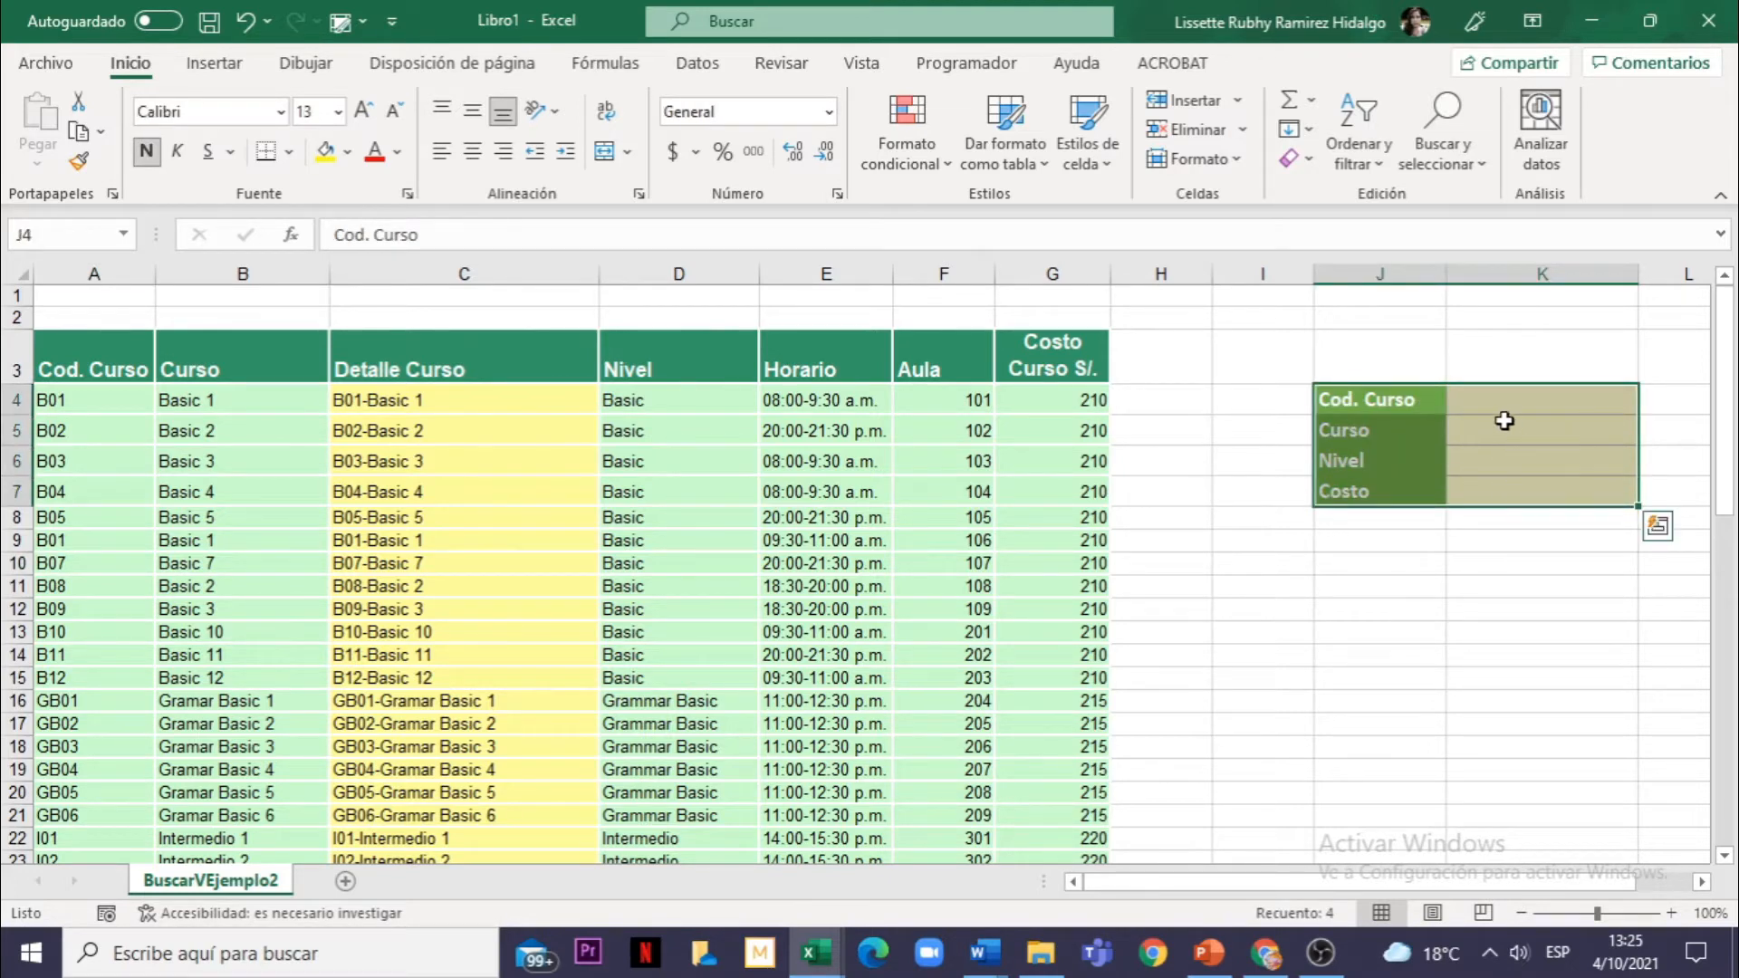
click(1526, 398)
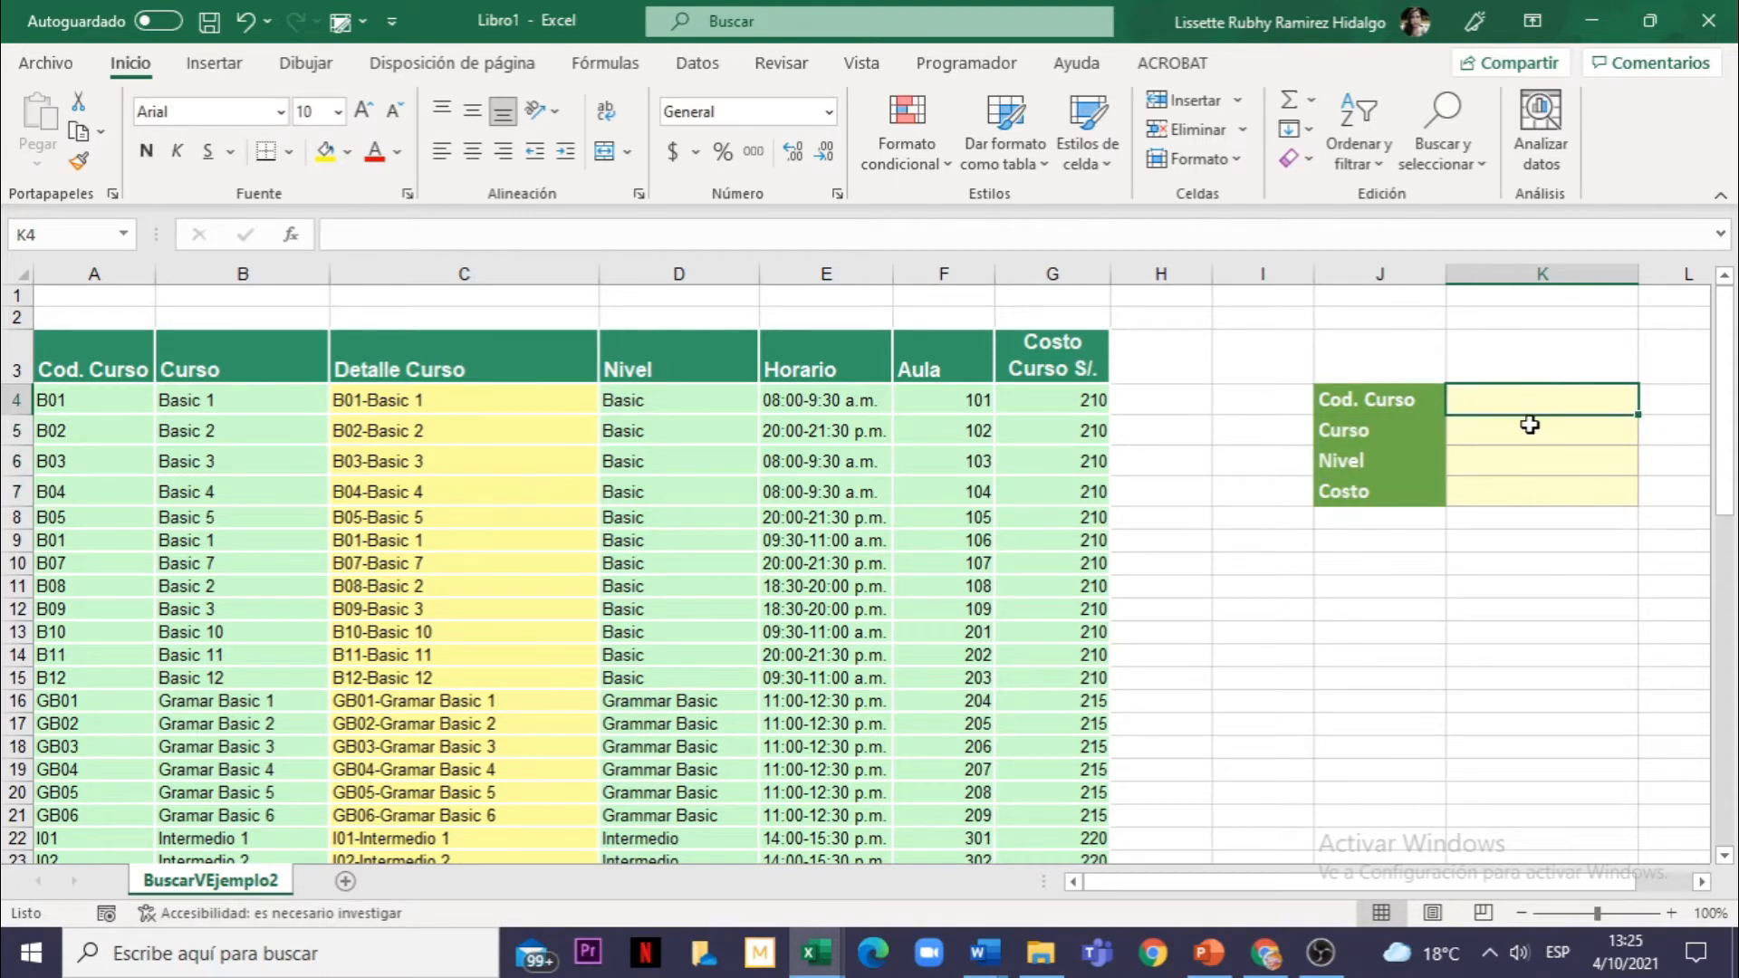
click(1521, 433)
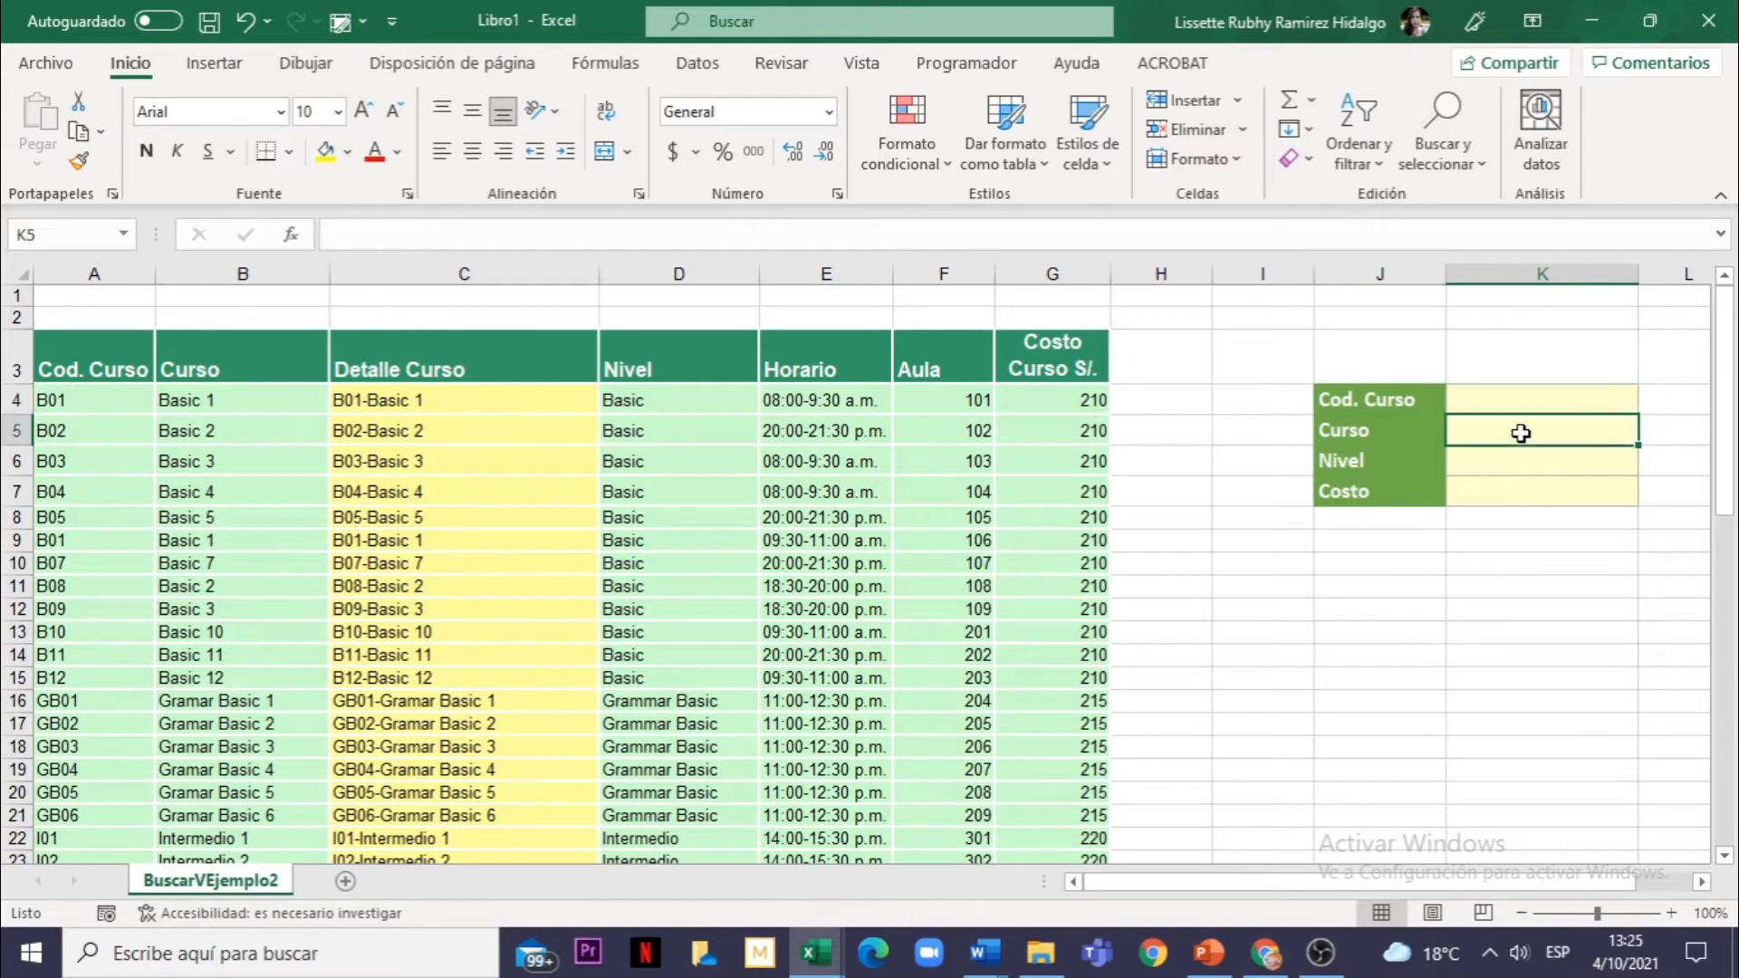
click(1520, 464)
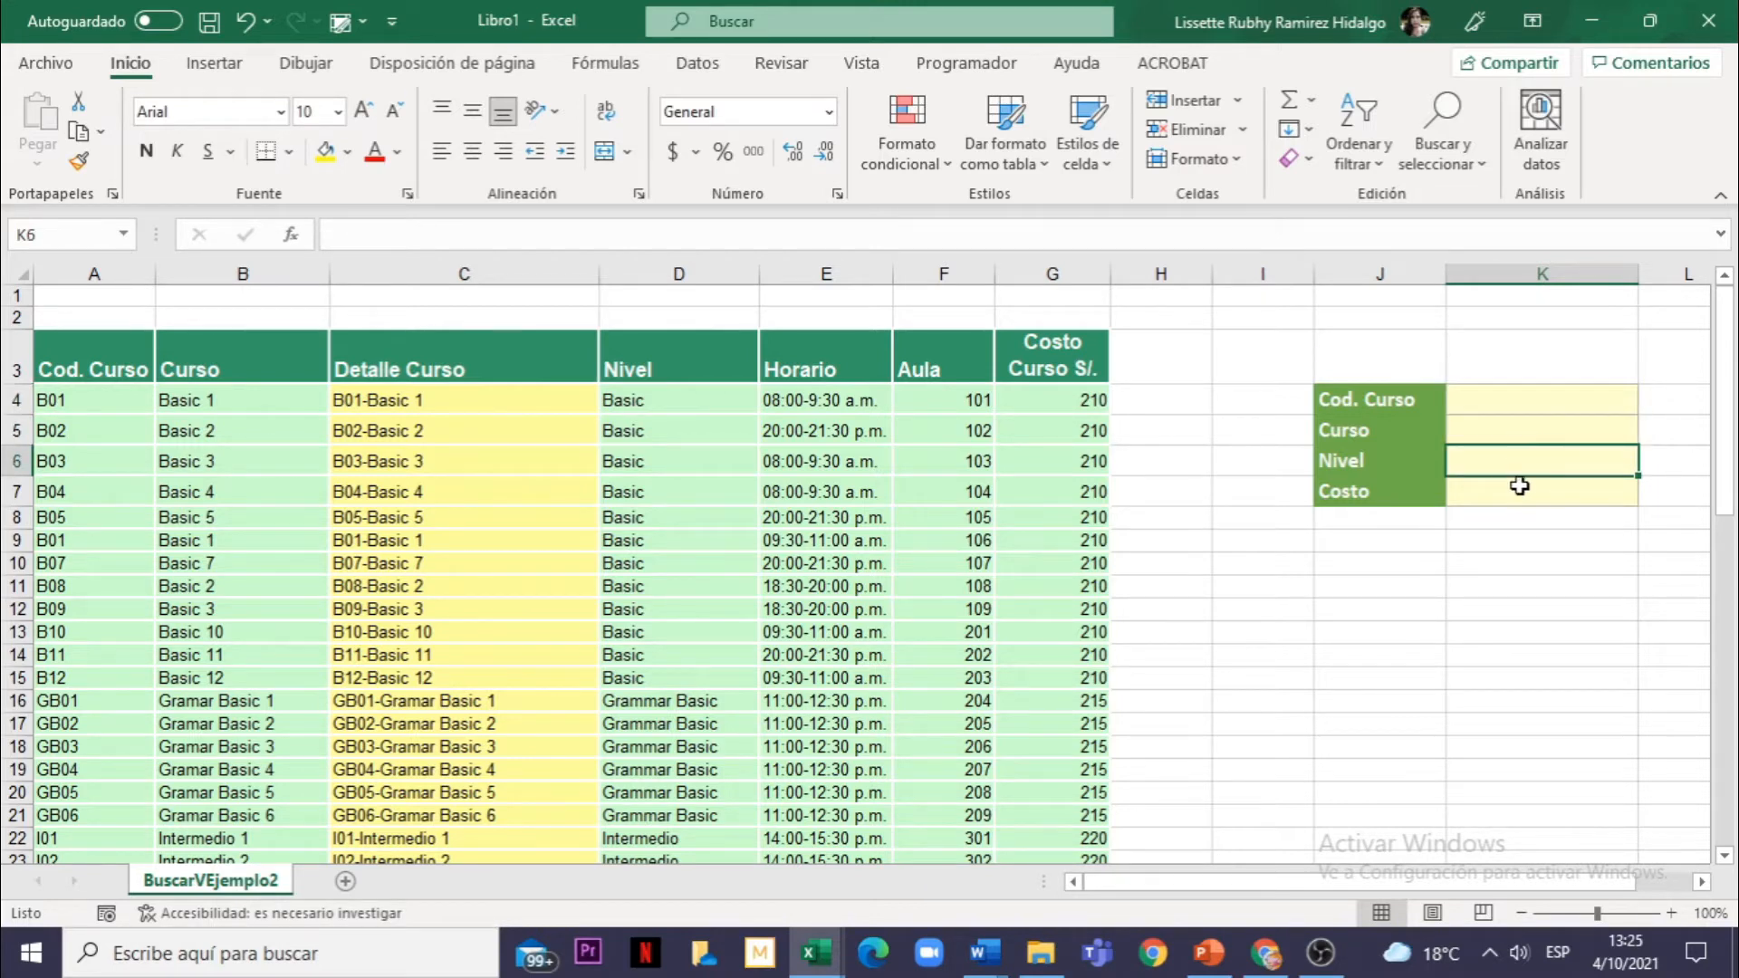
click(1518, 497)
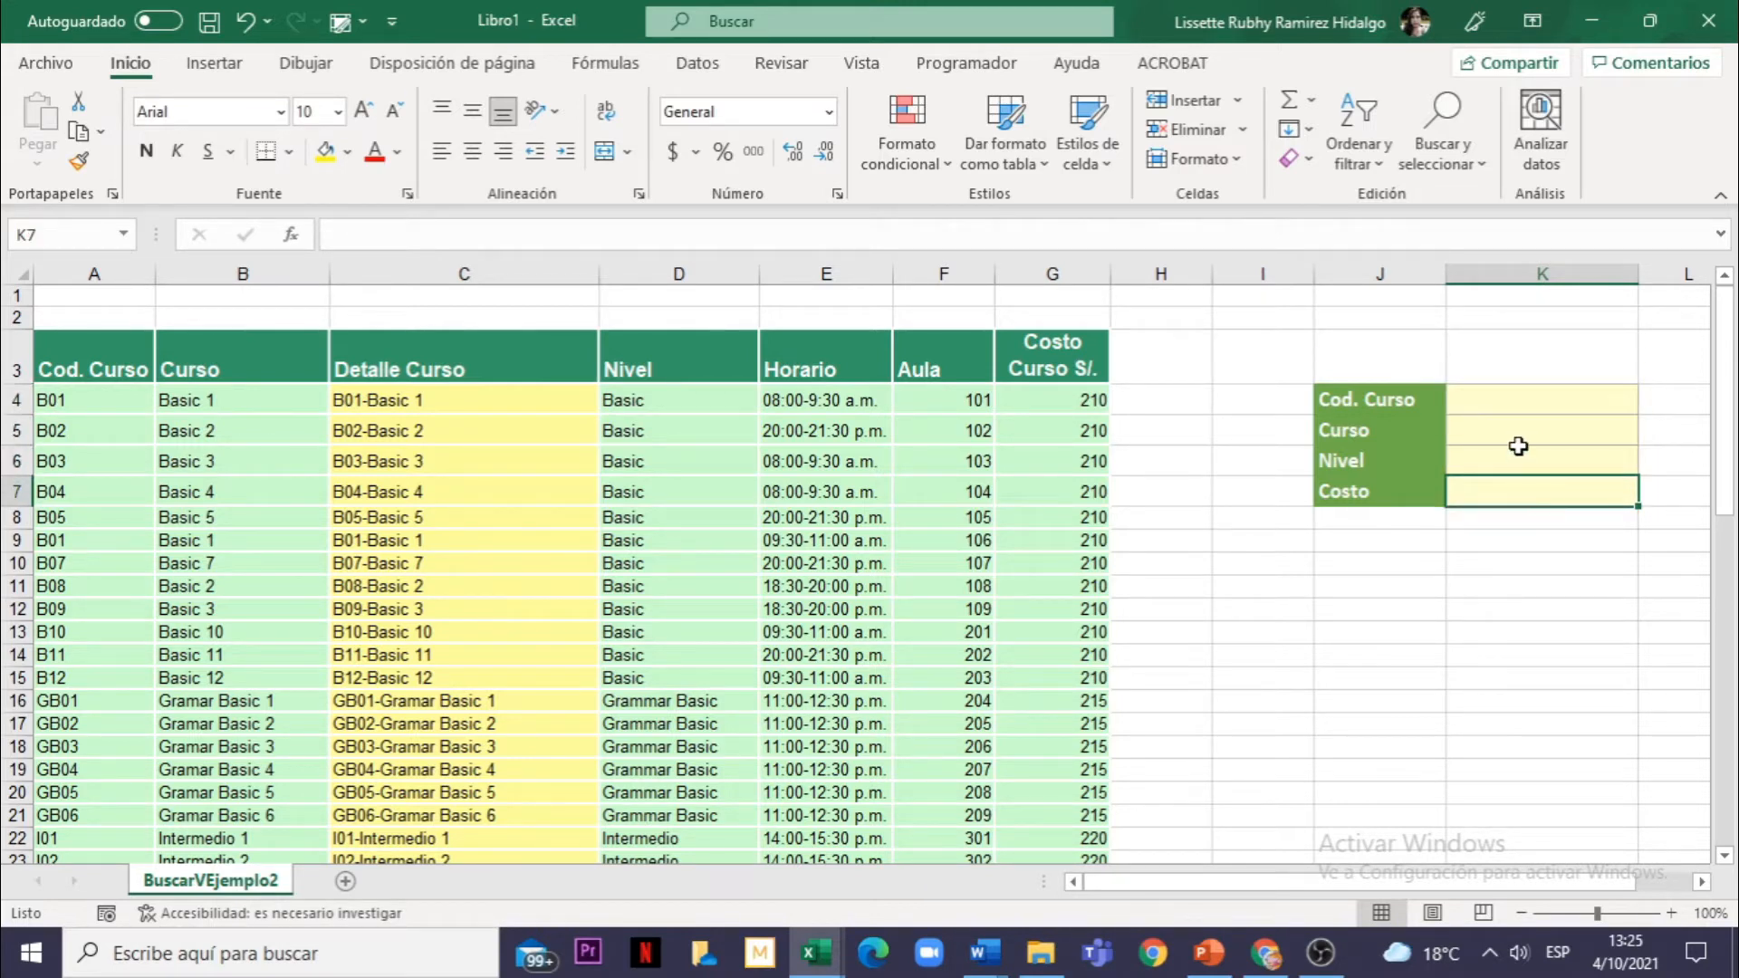
click(1519, 456)
click(1520, 427)
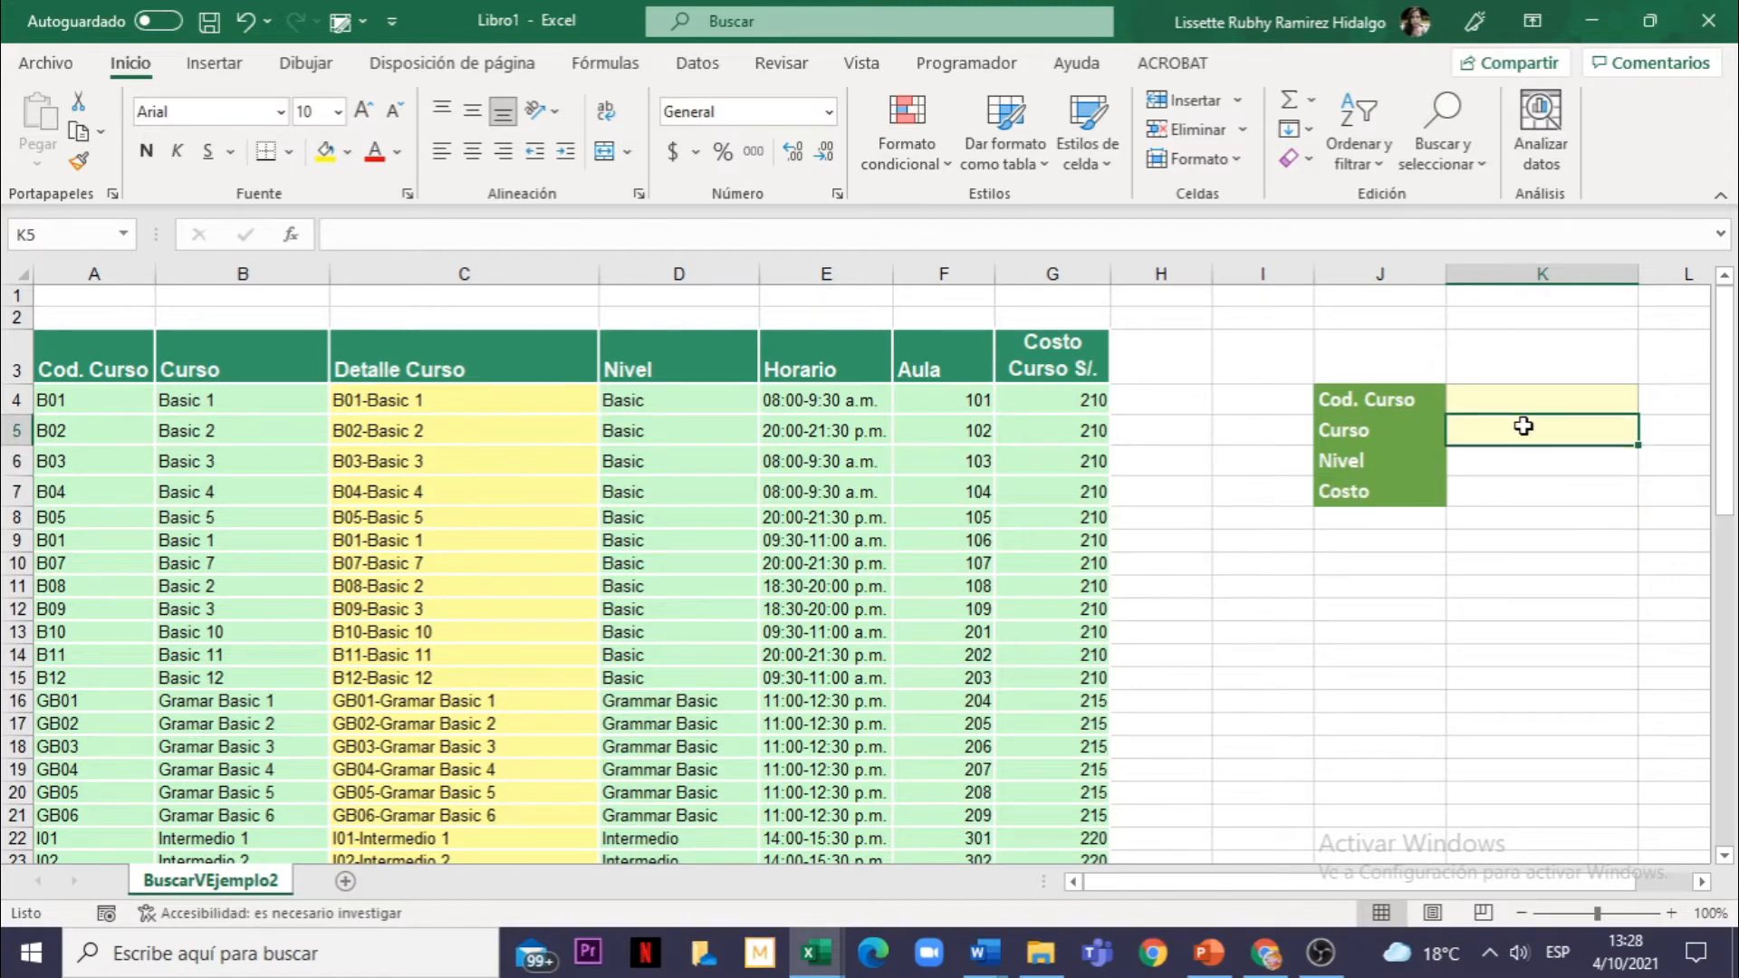
click(1519, 464)
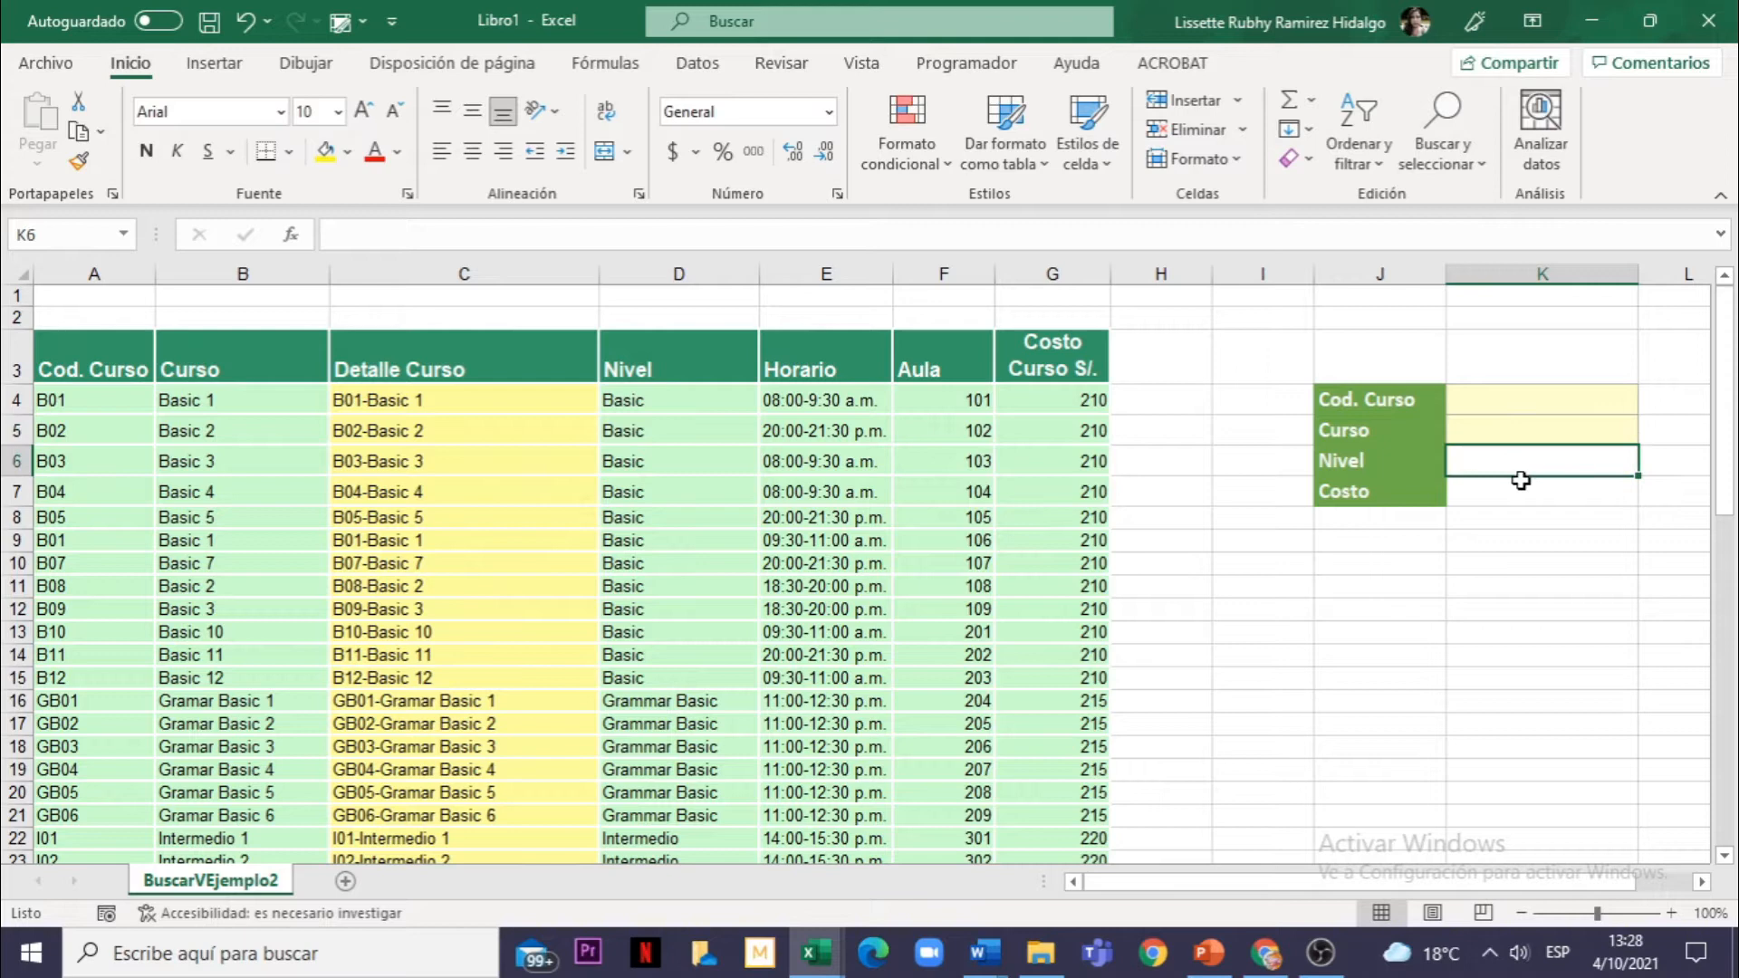
click(1524, 427)
click(1526, 404)
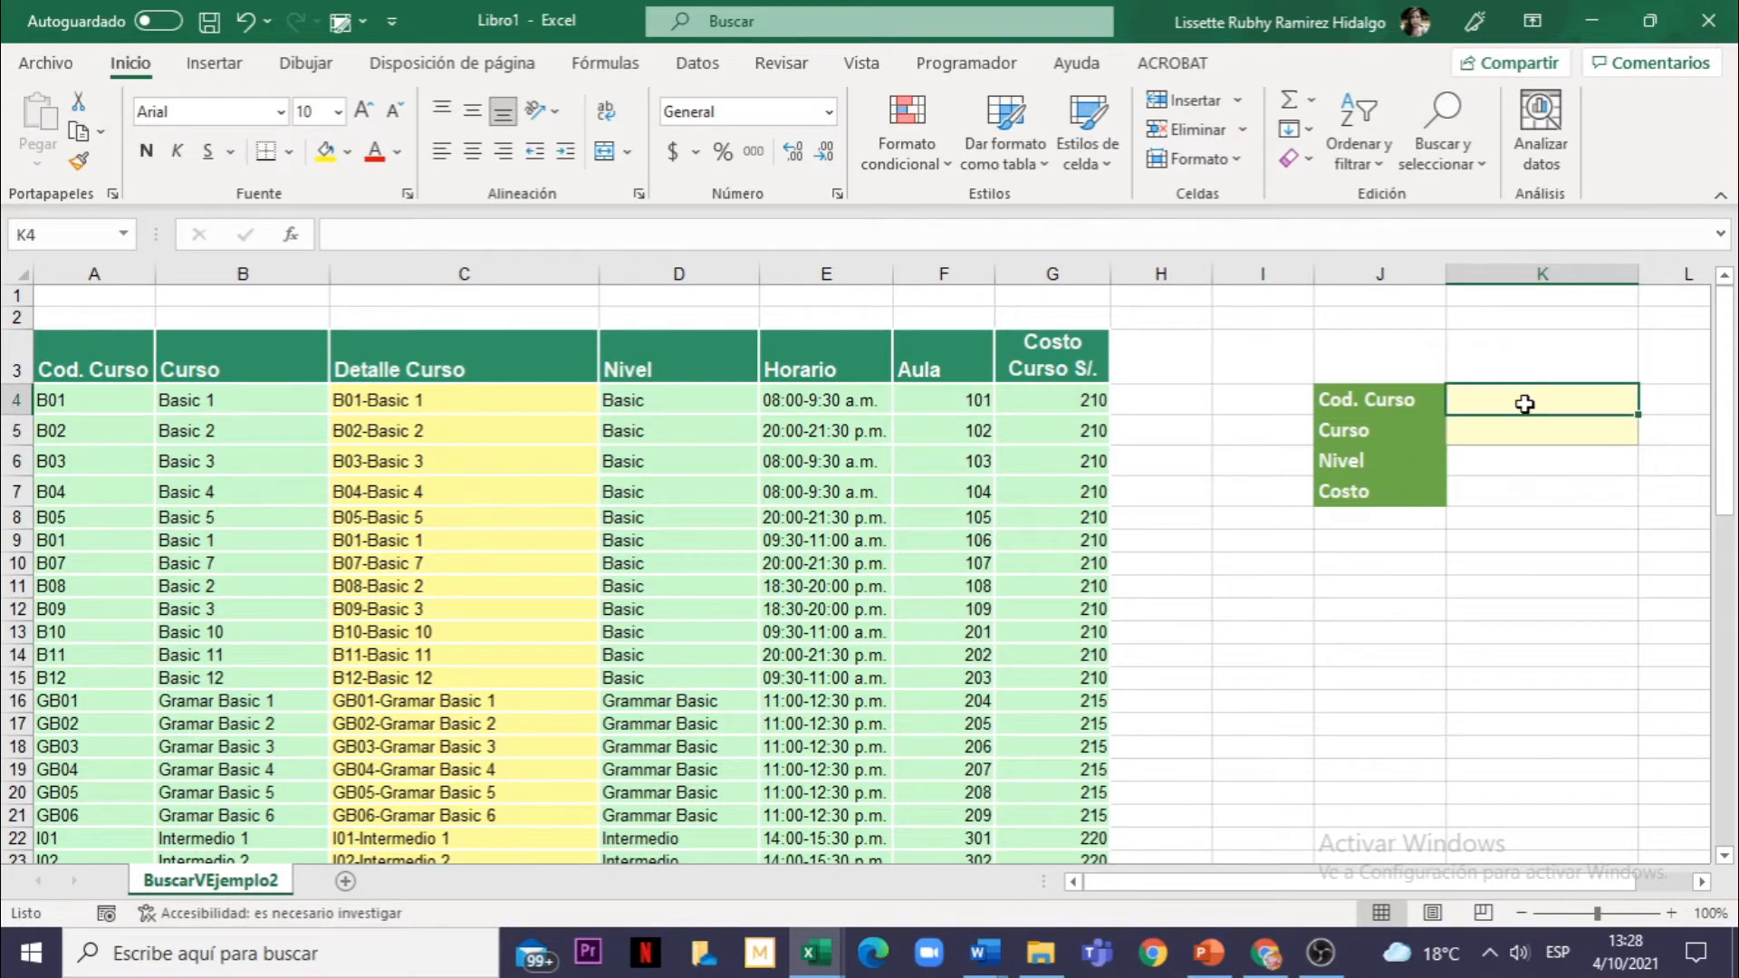
Insert the BUSCARV function from the Búsqueda y referencia category into the Curso cell K5.
click(1504, 432)
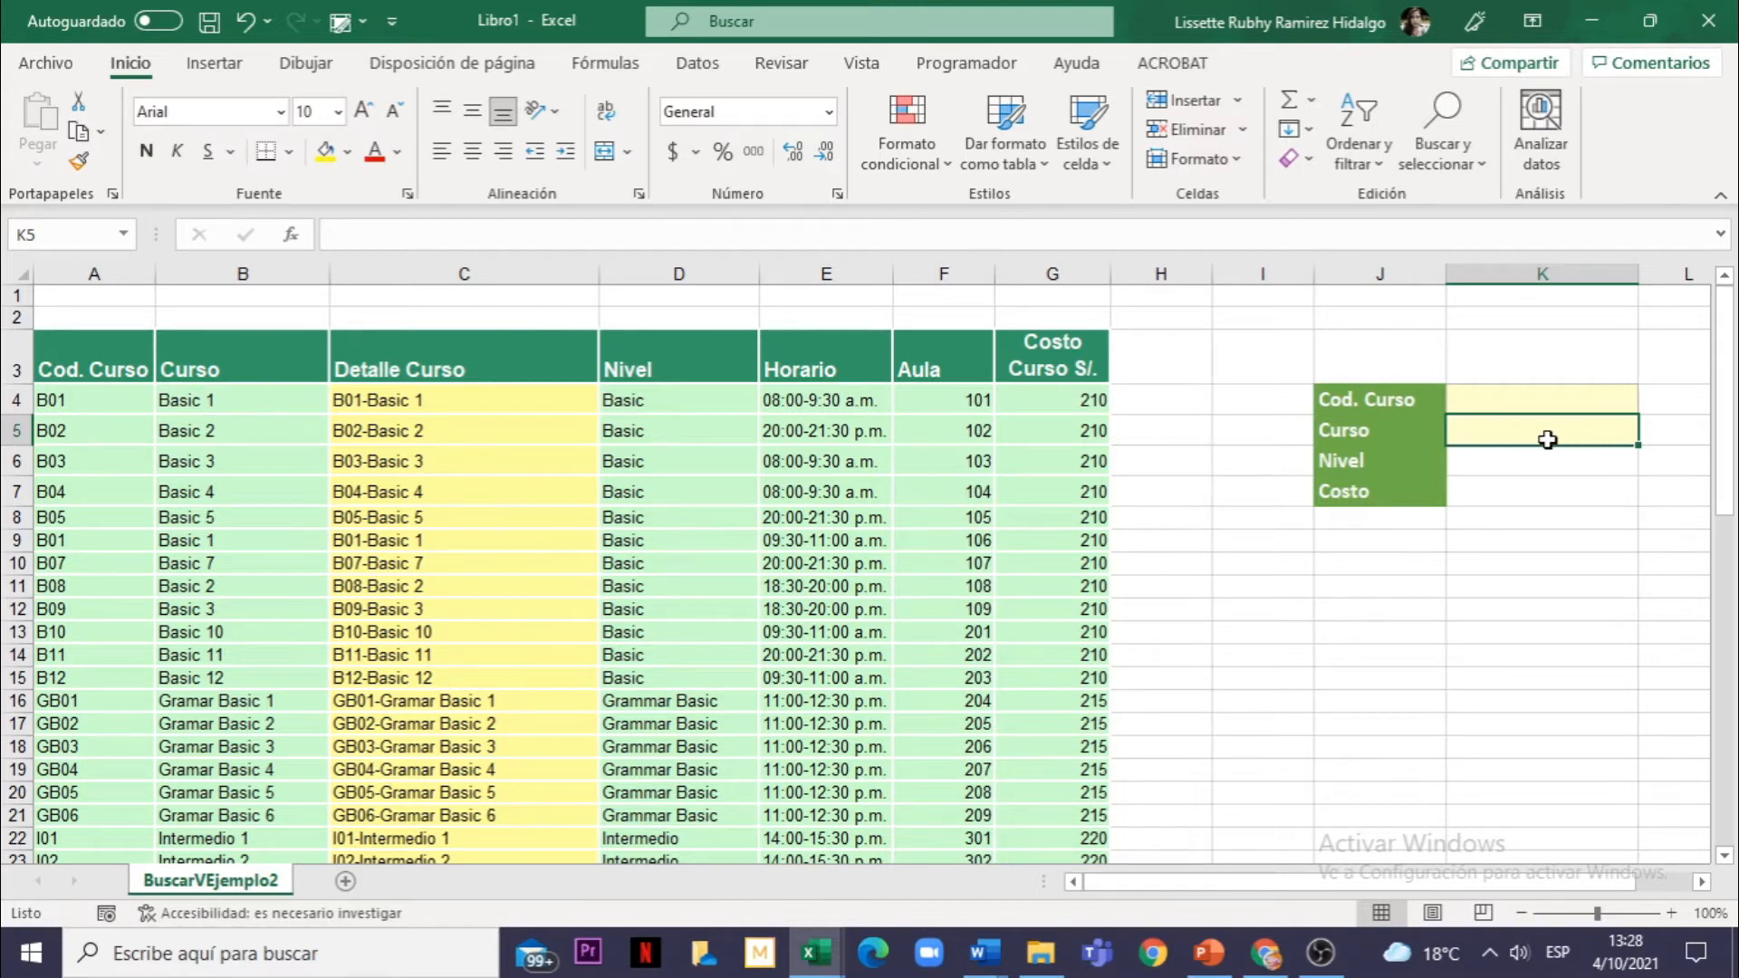
click(291, 235)
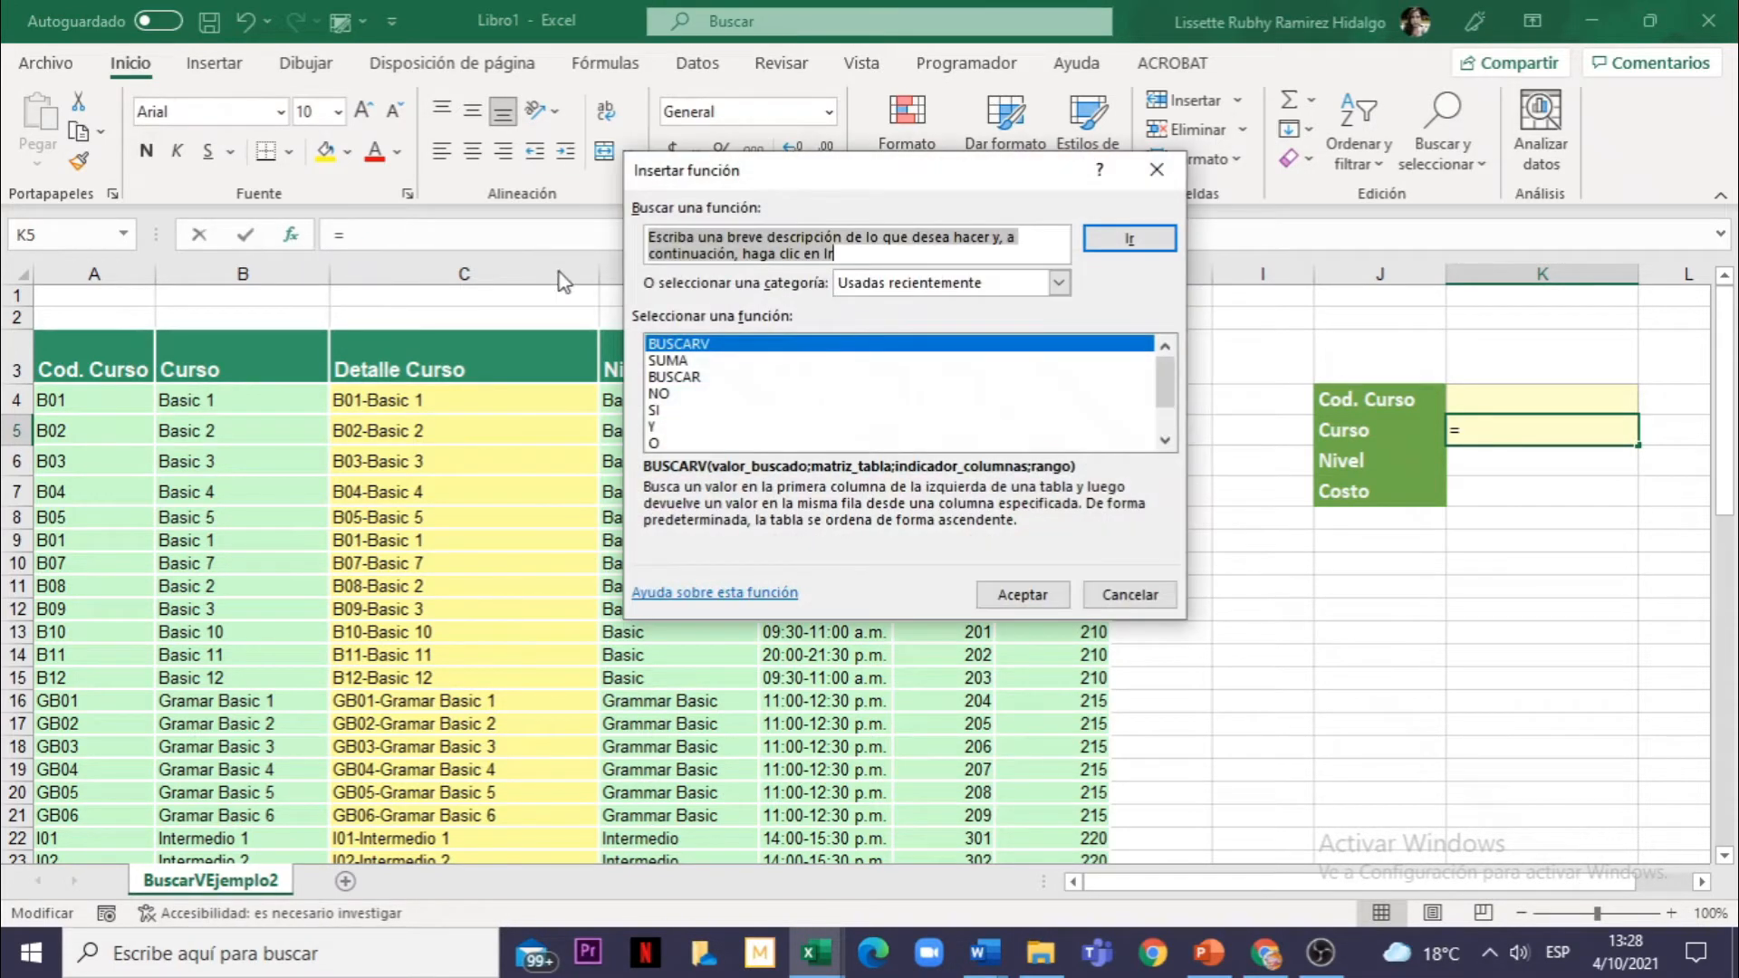
click(1058, 283)
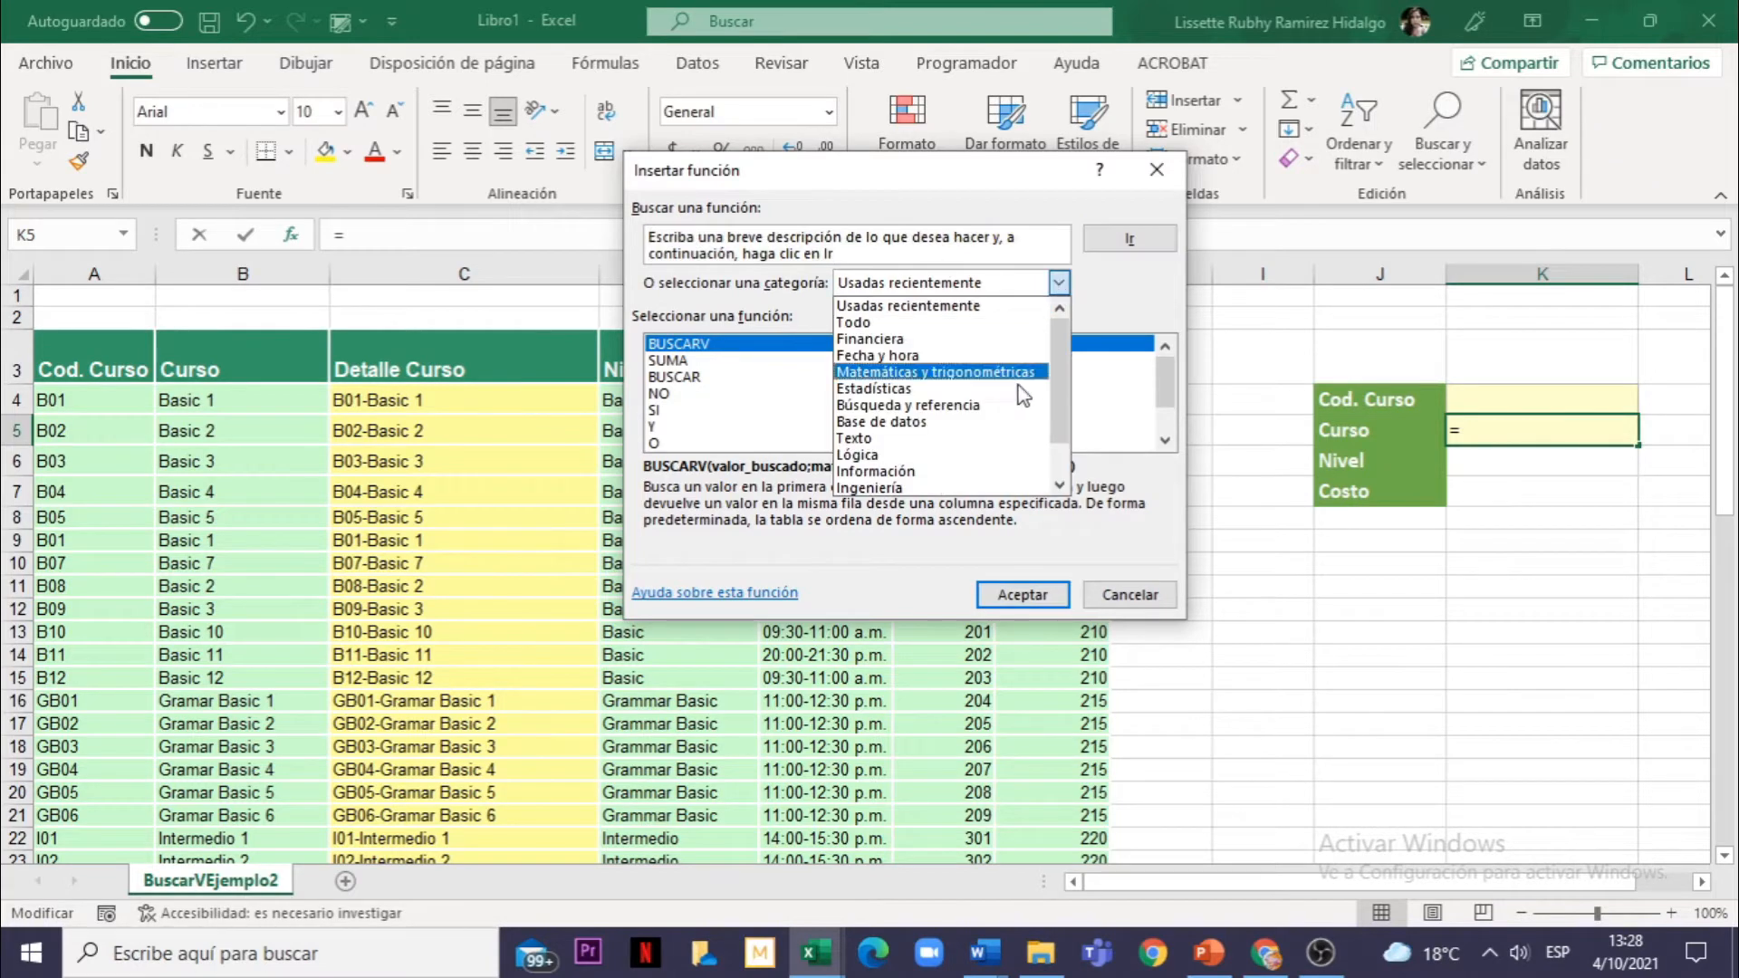
click(947, 407)
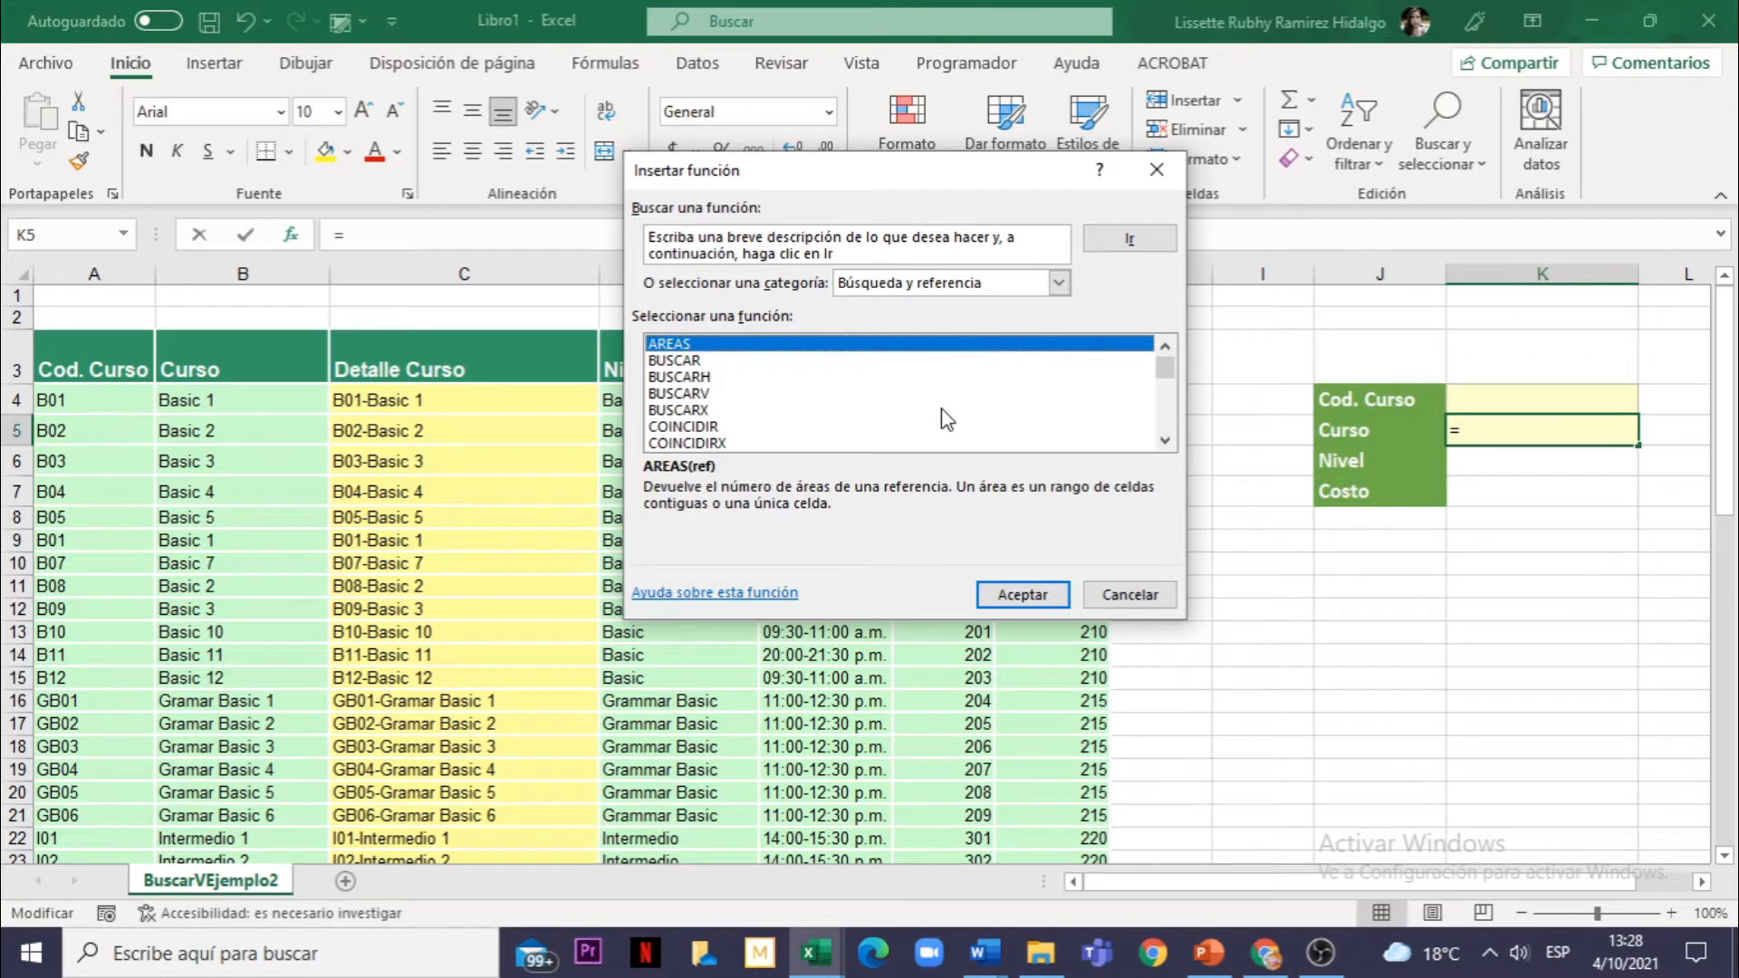
click(702, 397)
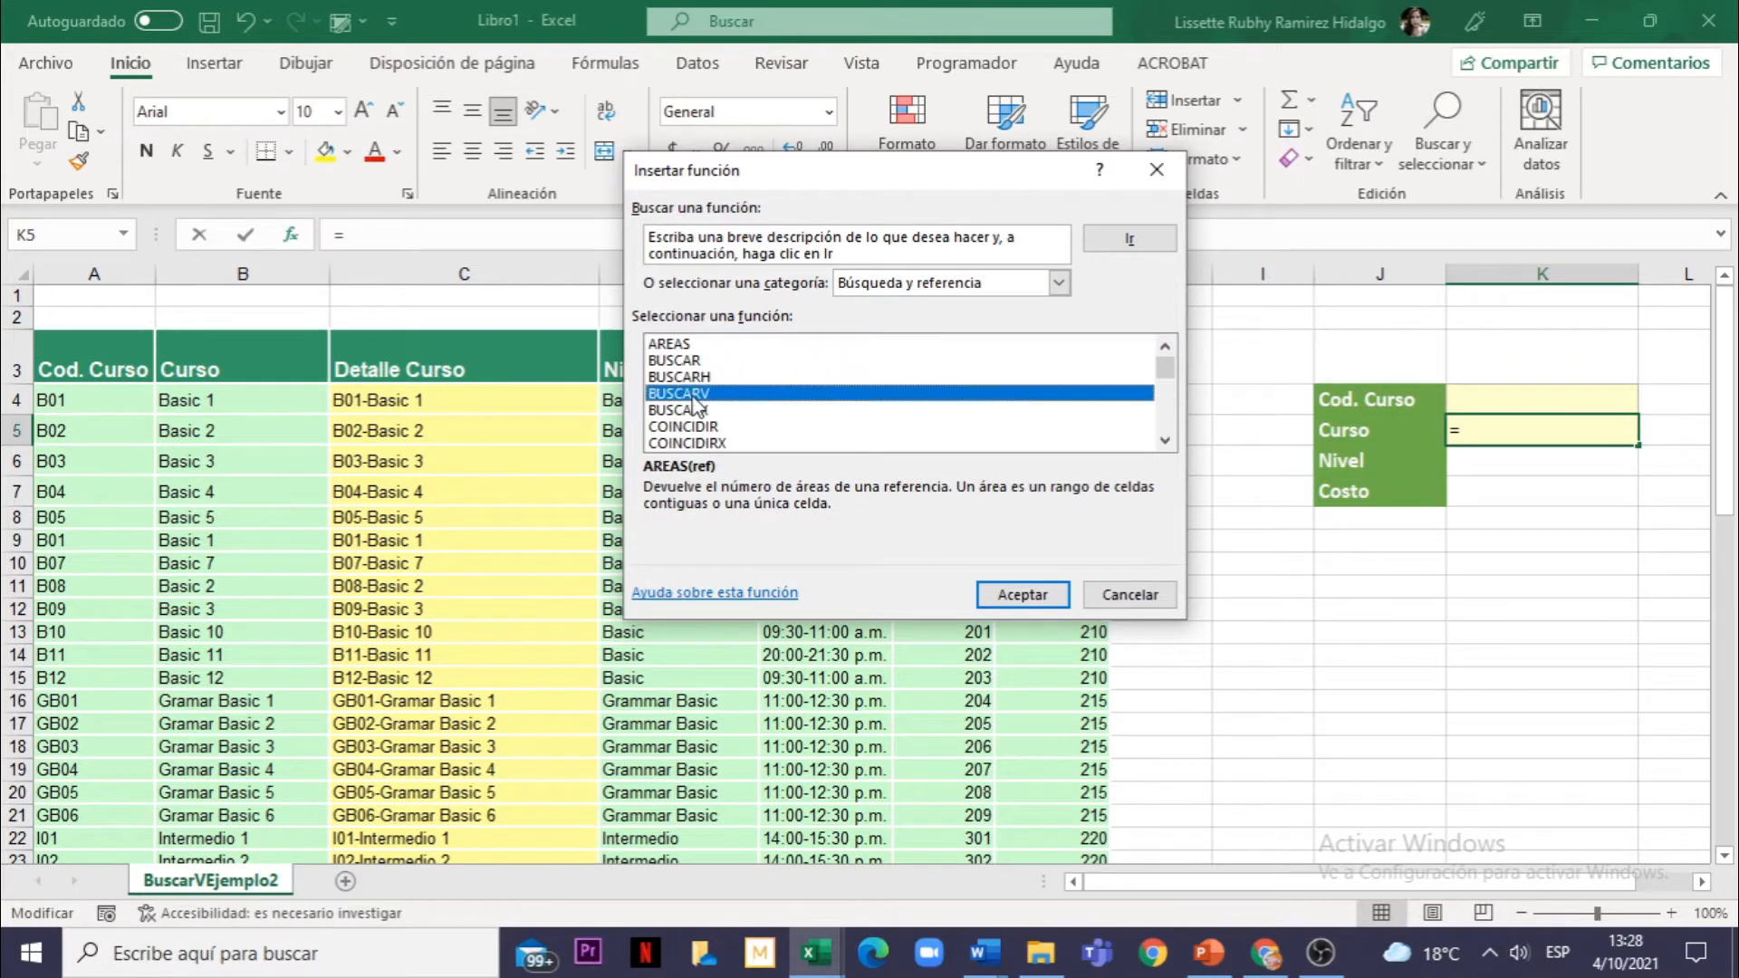
double_click(700, 399)
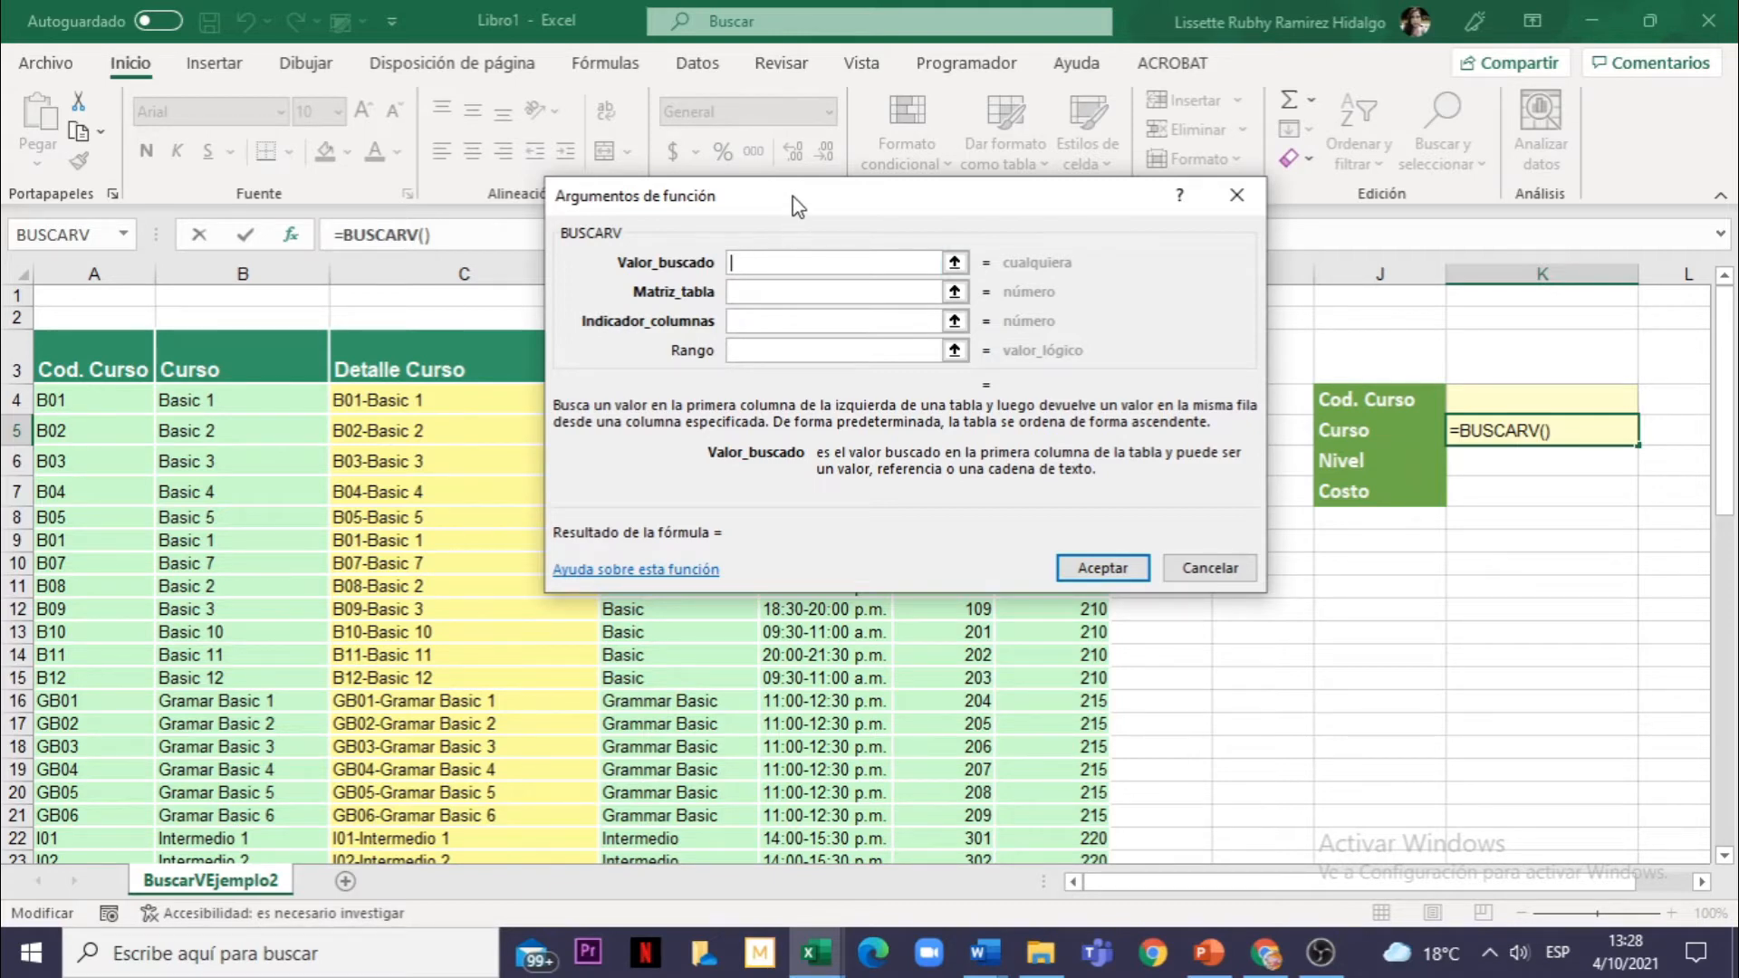
Set BUSCARV's Valor_buscado to K4 and its Matriz_tabla to the course data range A4:G45.
drag(796, 189, 678, 208)
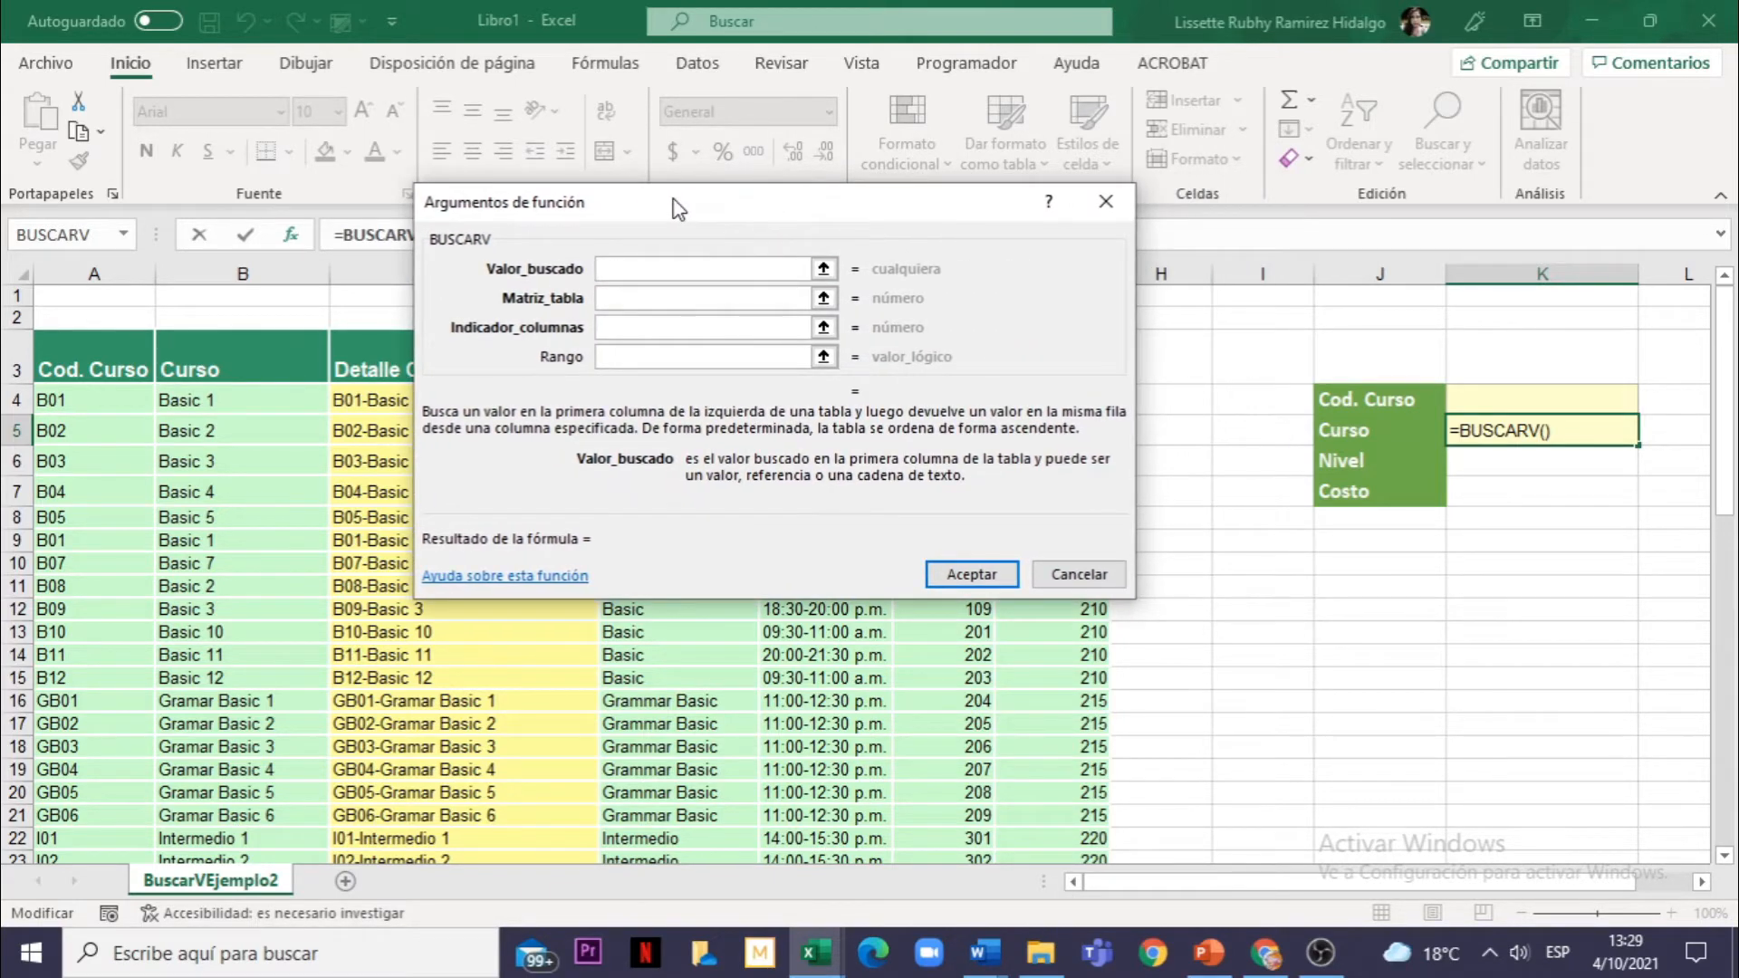
click(1503, 401)
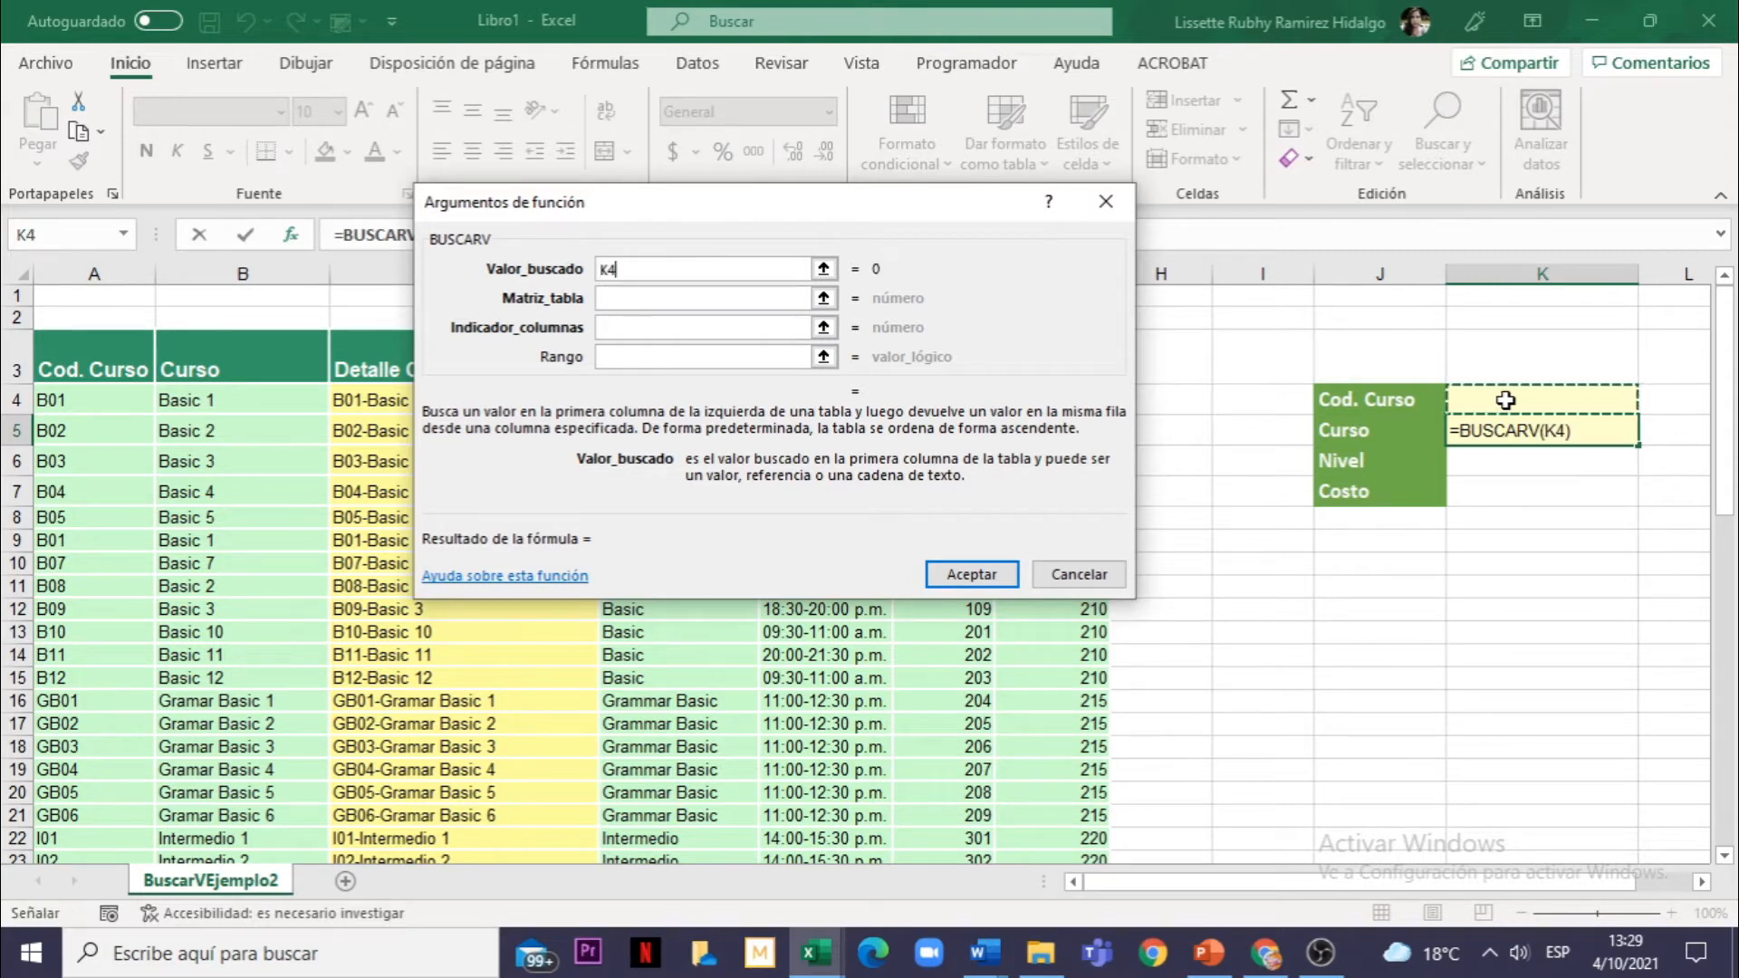
click(631, 298)
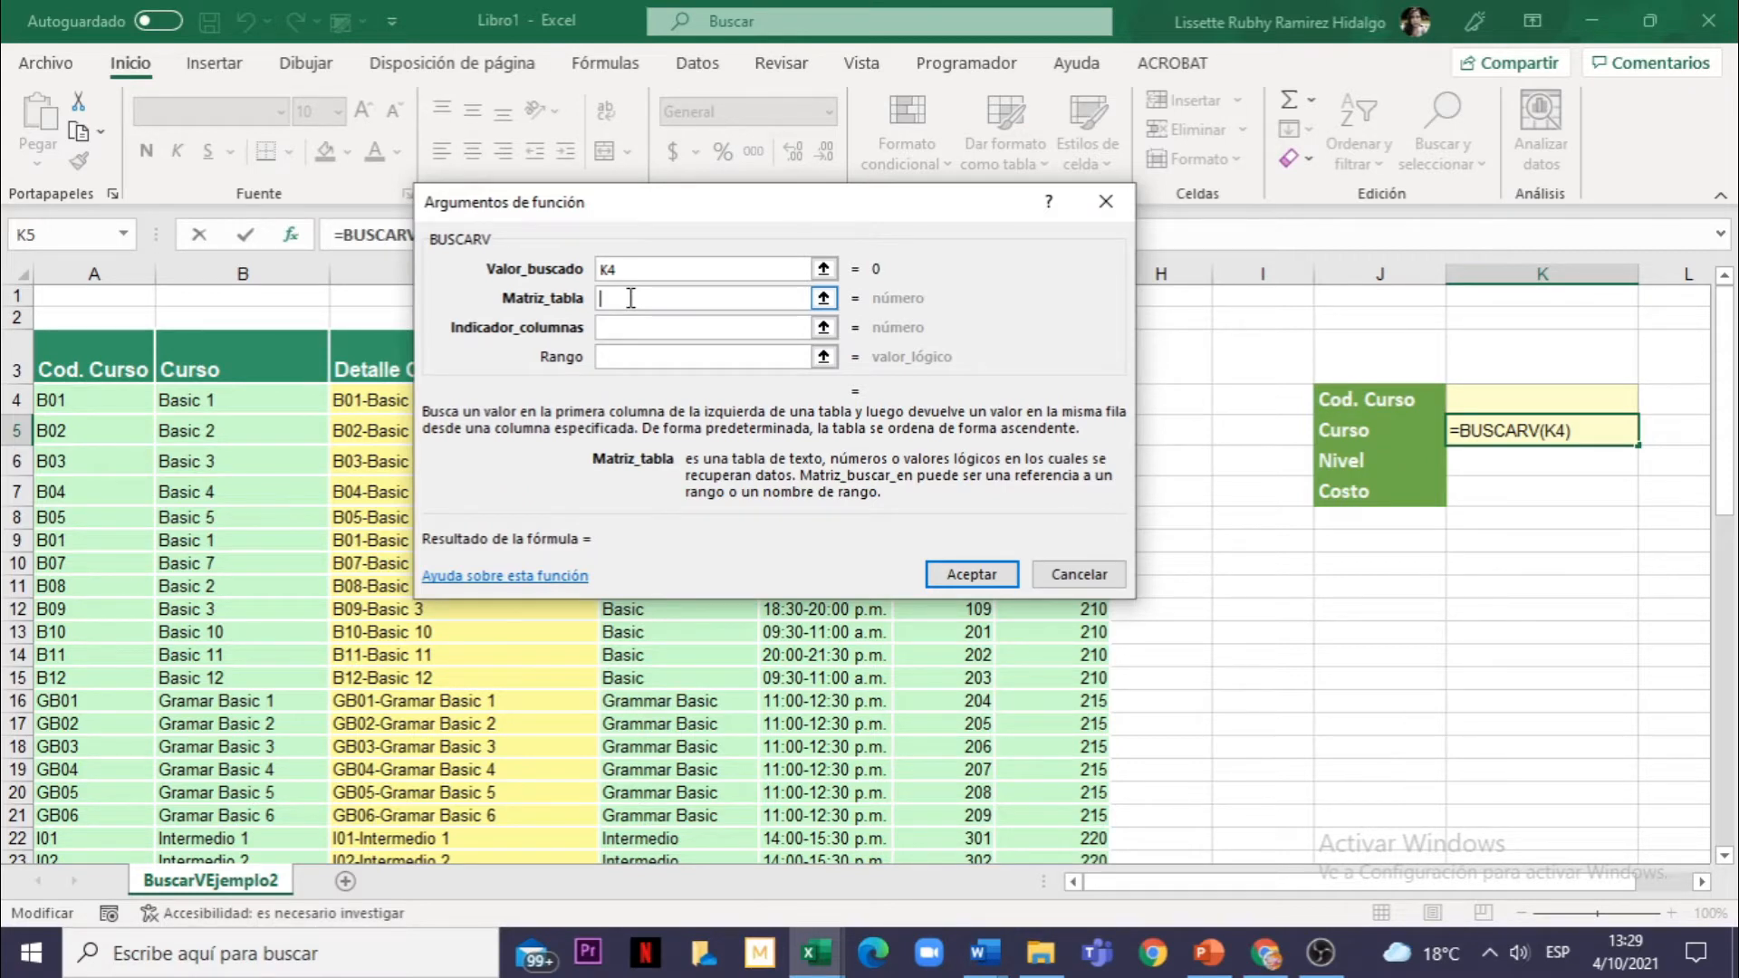
drag(674, 210, 1182, 223)
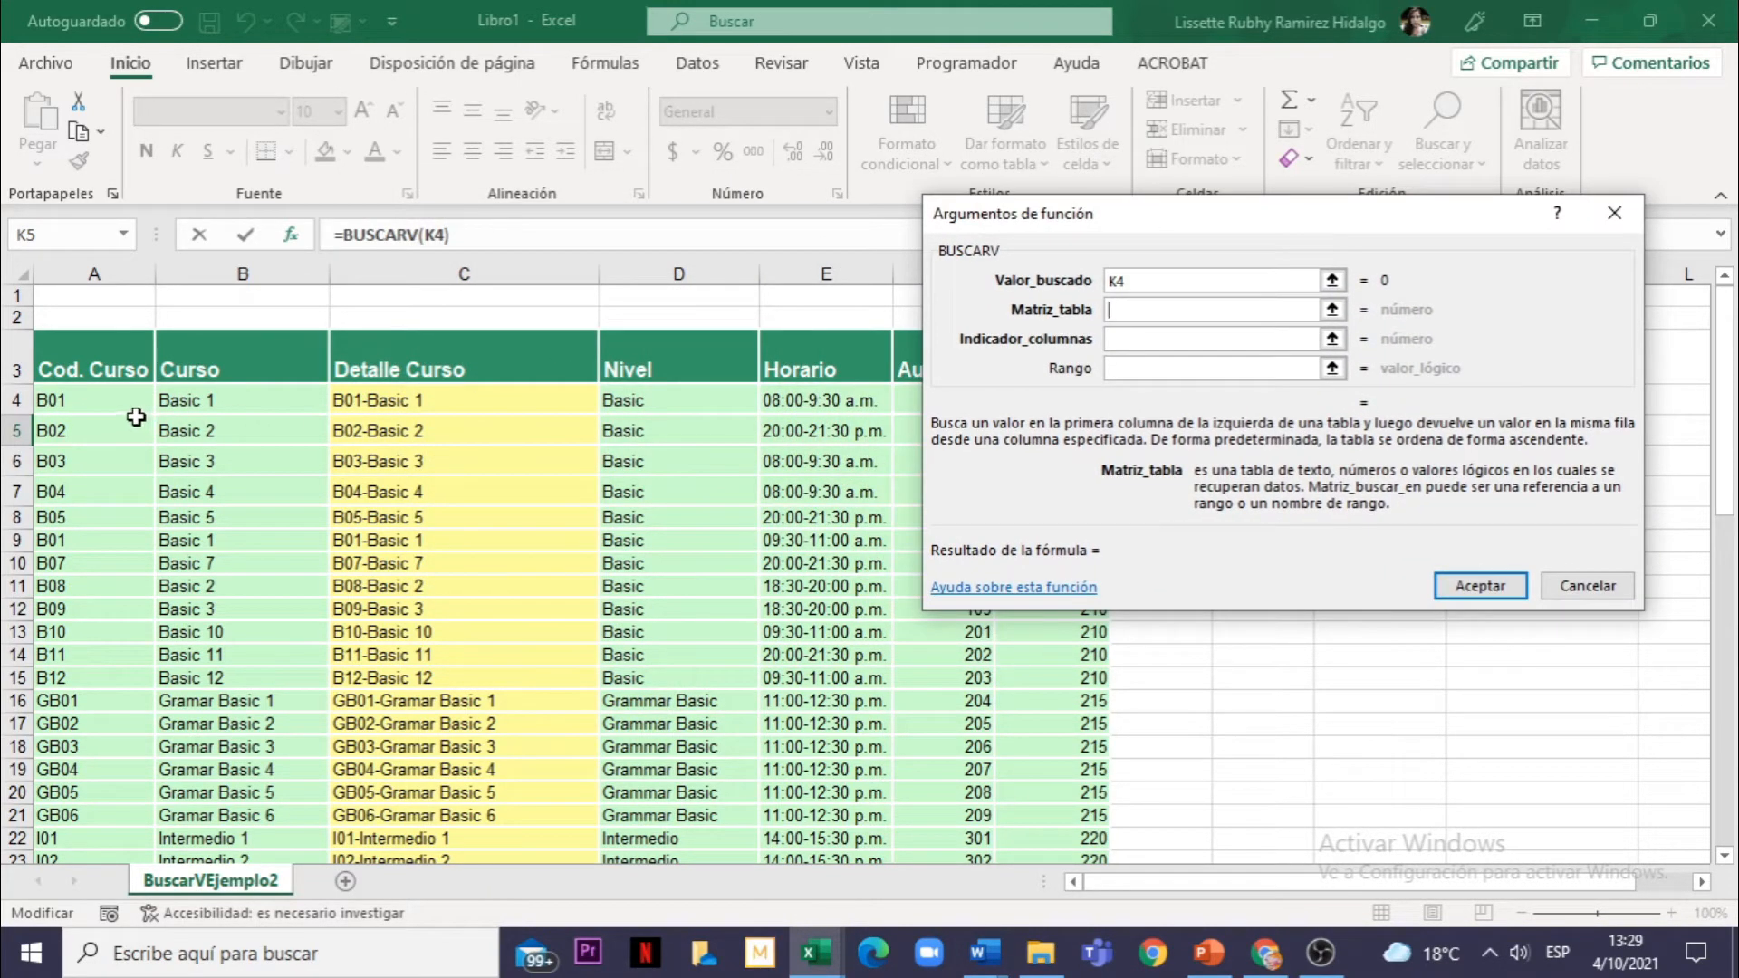
drag(116, 400, 1091, 795)
Set Indicador_columnas to 2 and Rango to falso, and complete the BUSCARV formula in K5.
drag(1140, 222, 1065, 319)
click(1004, 436)
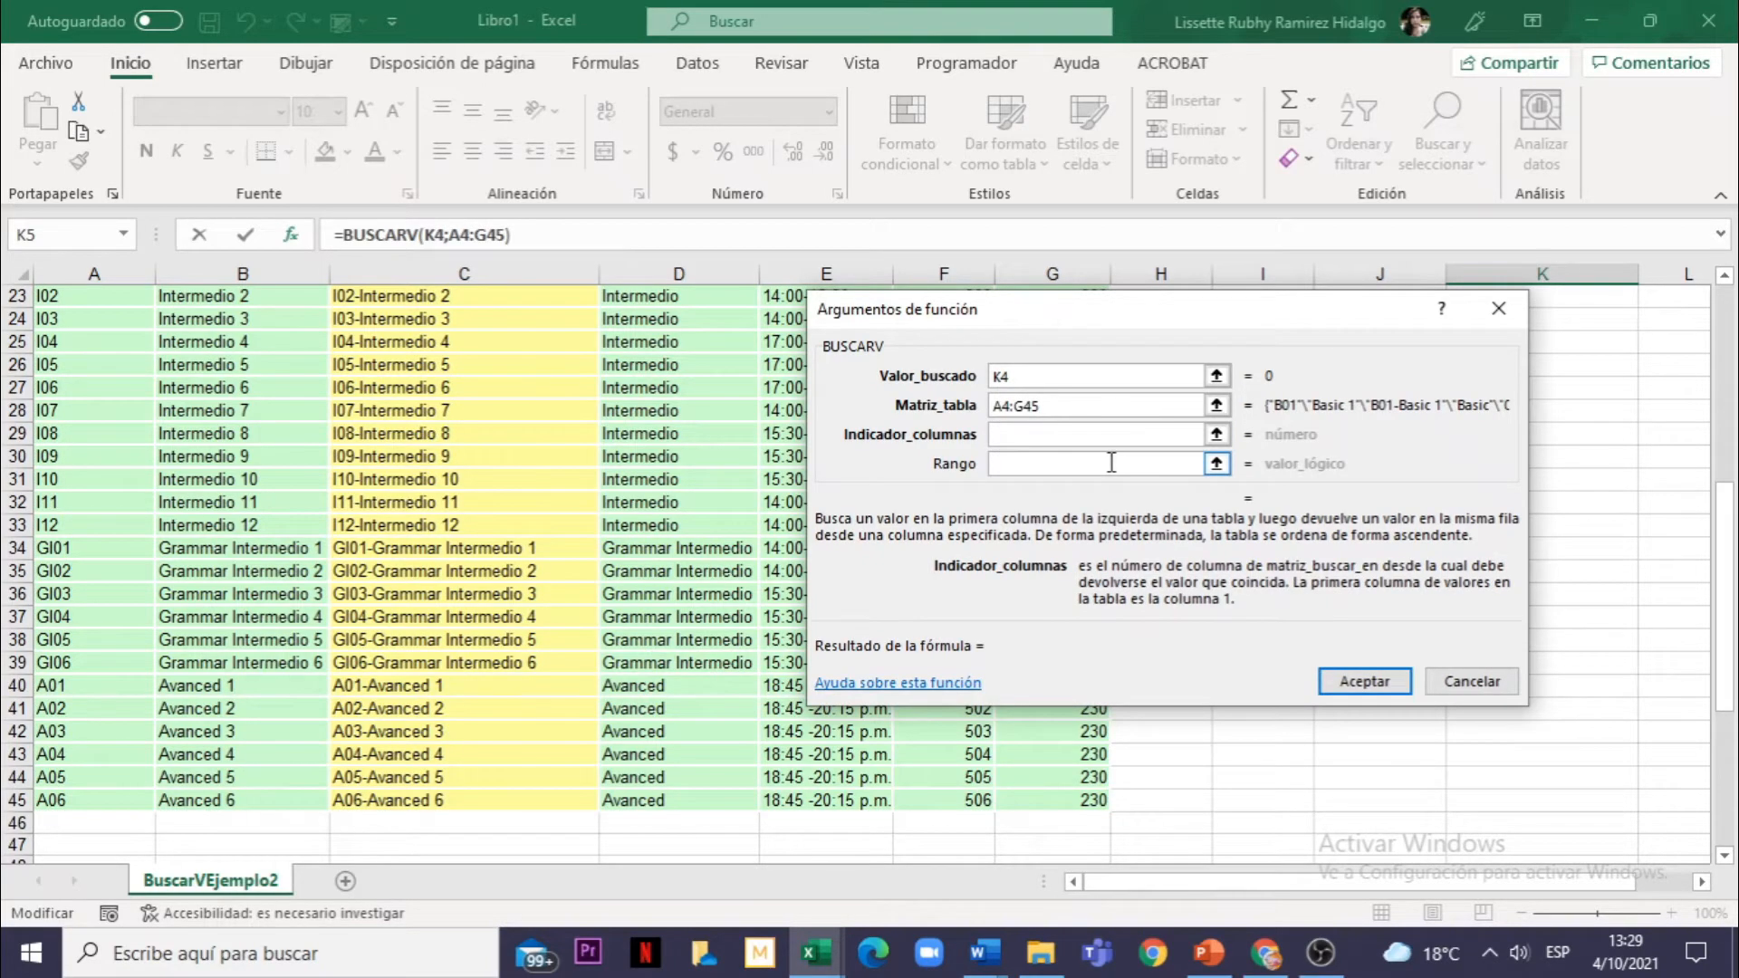
scroll(1110, 462, up, 5)
scroll(1111, 462, up, 2)
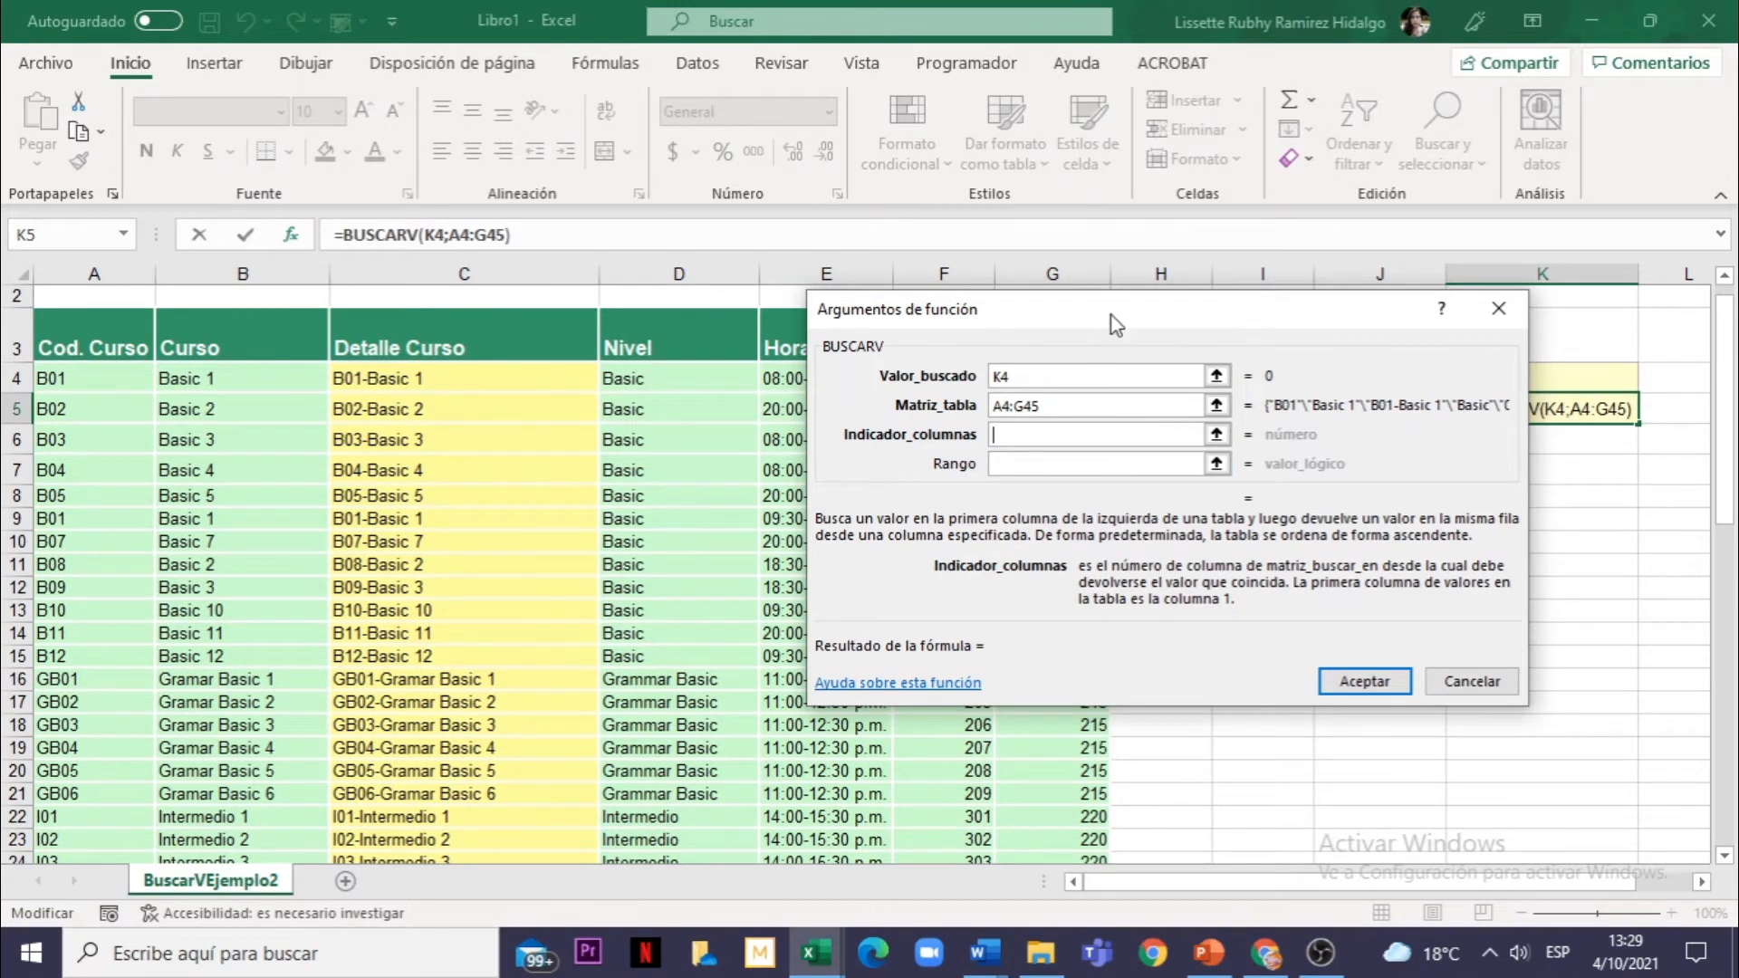
drag(1116, 325, 895, 116)
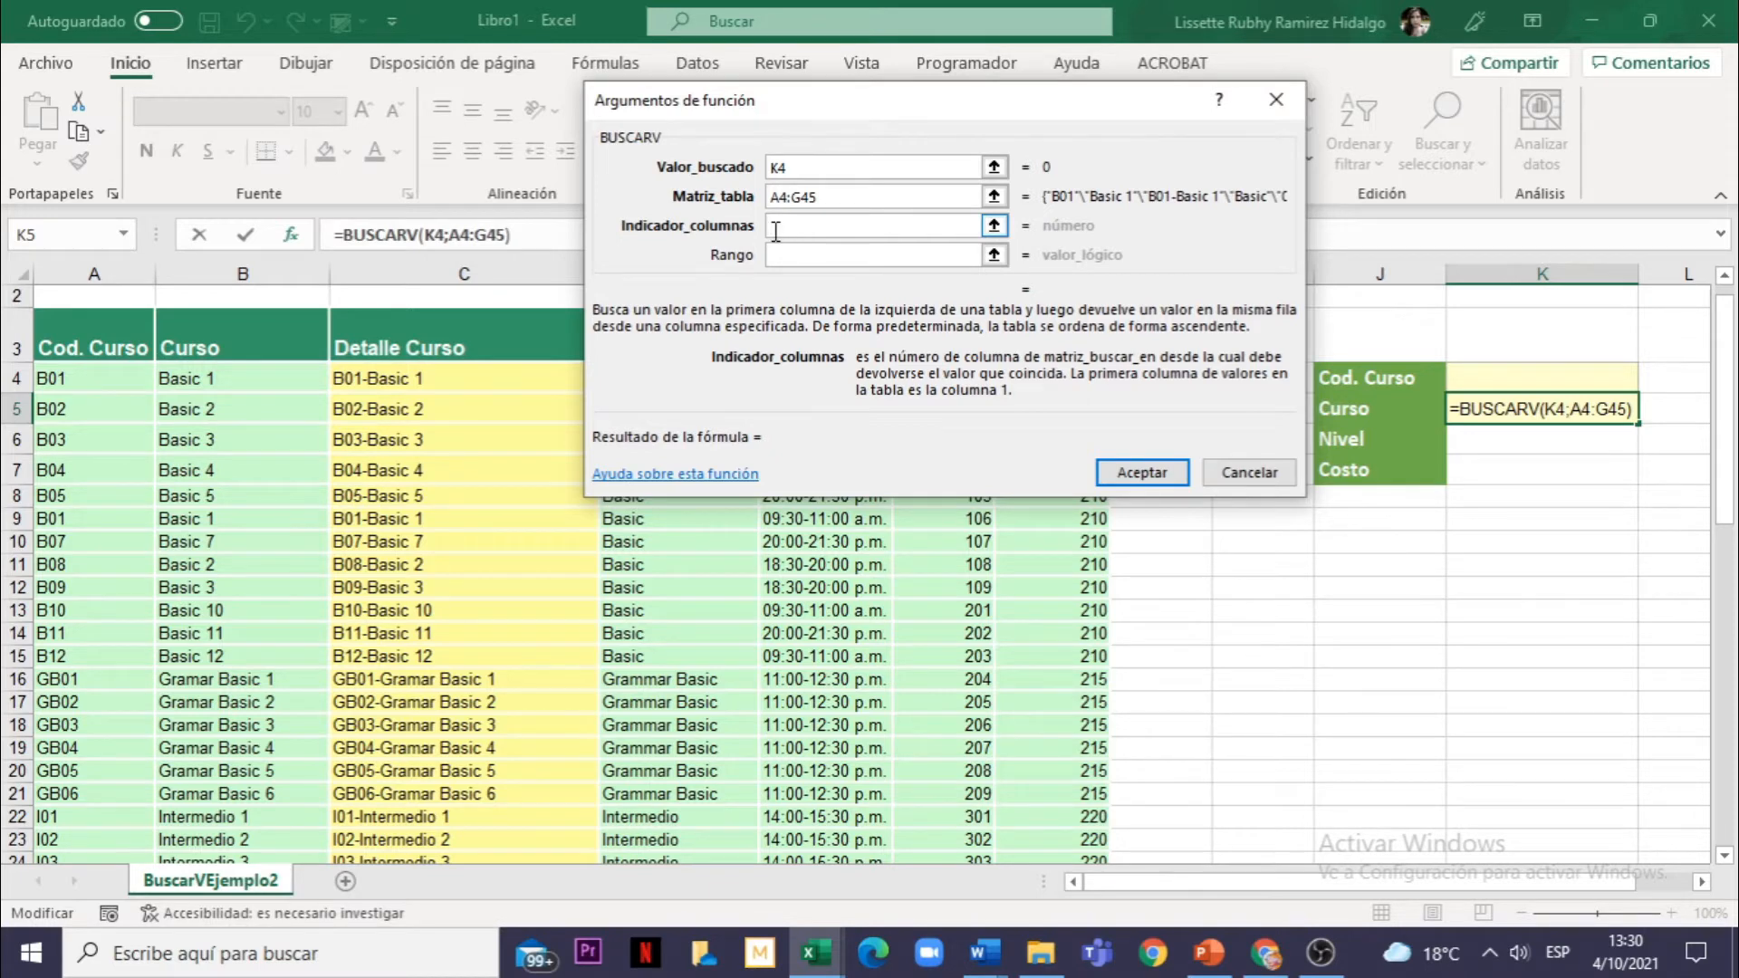
text(2)
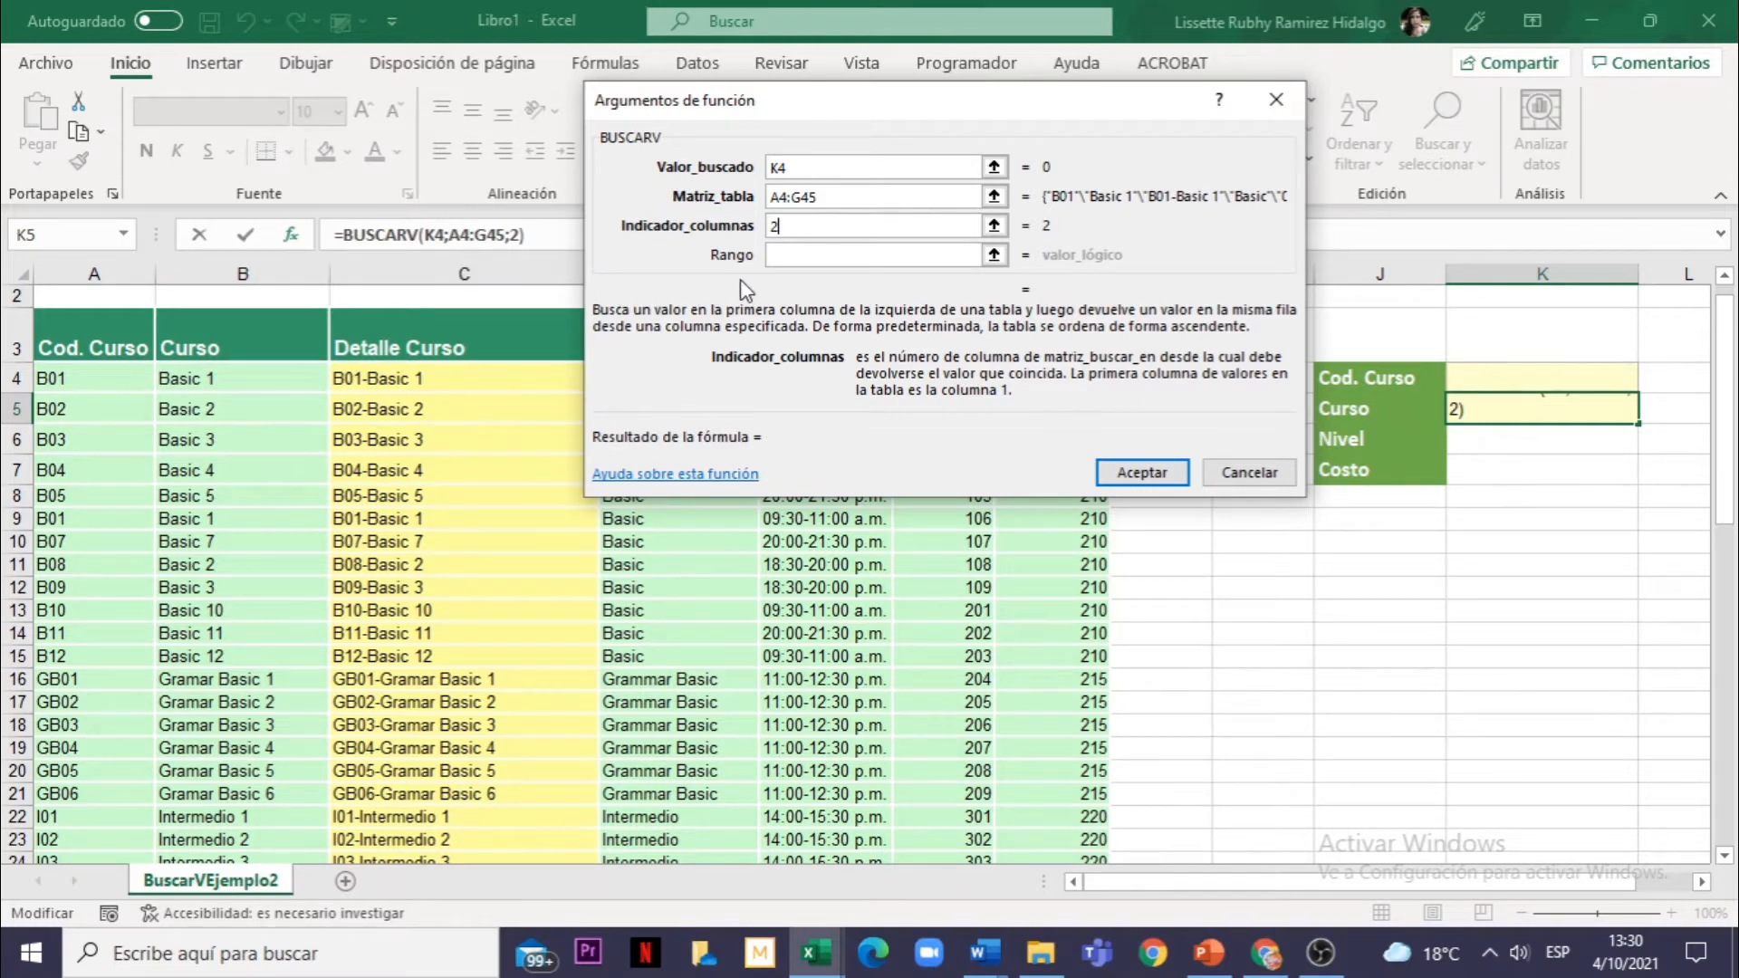
click(776, 258)
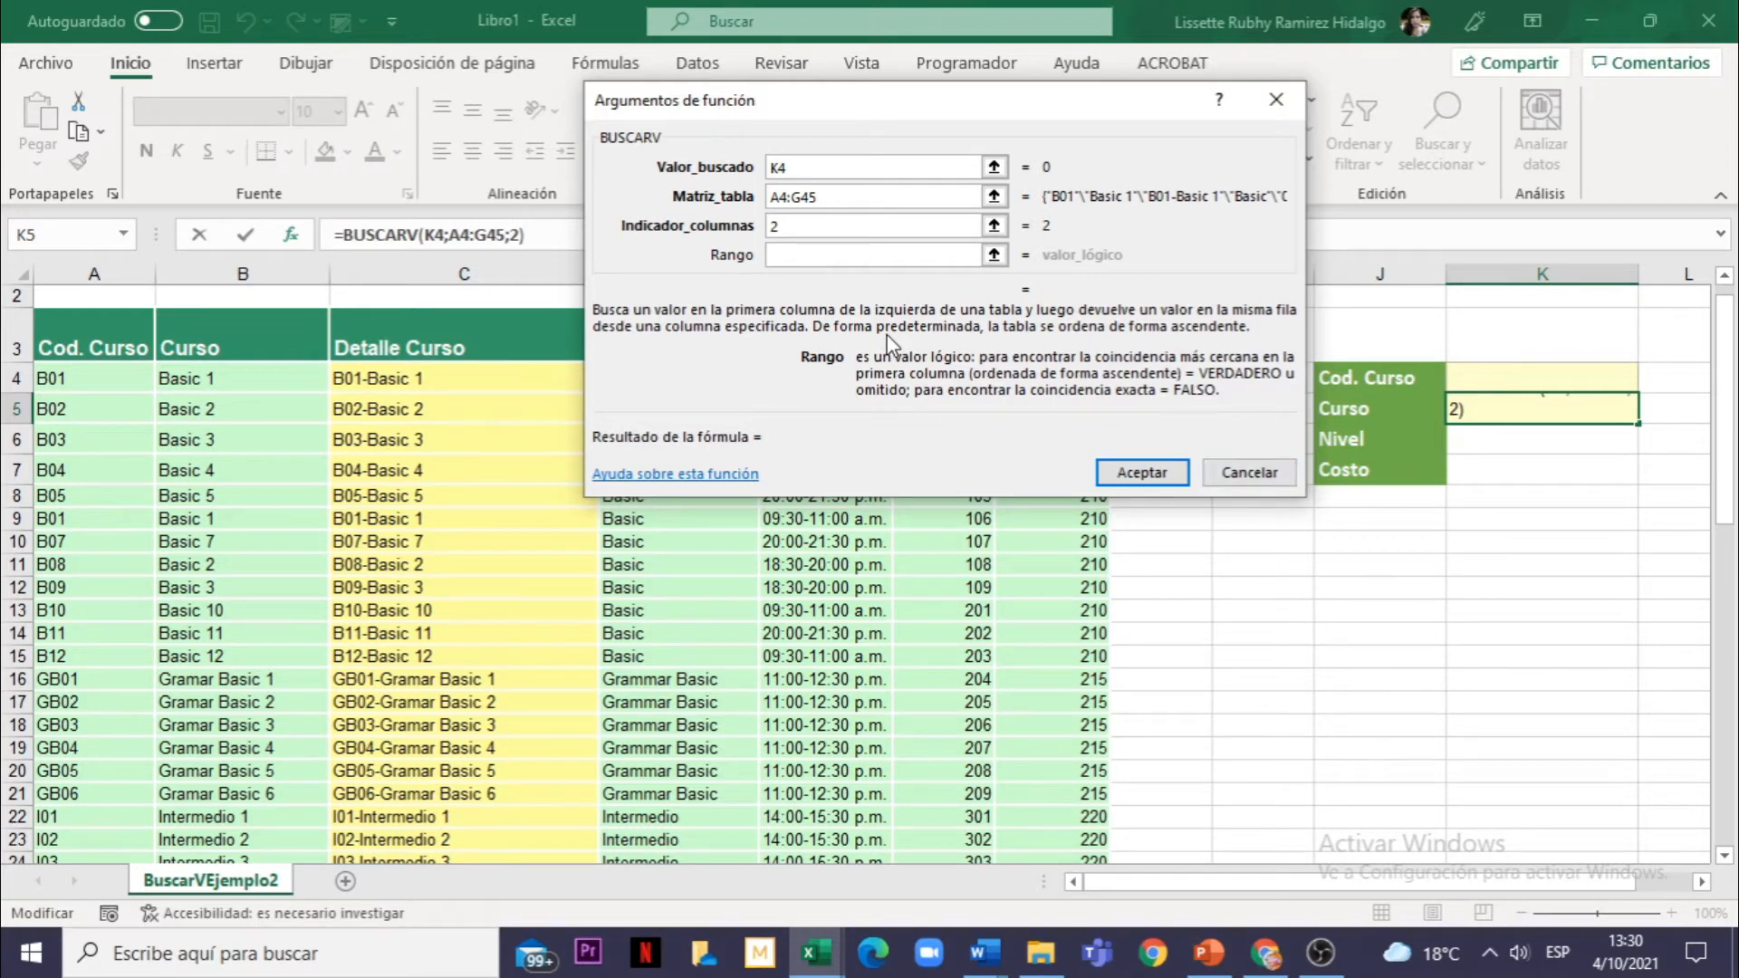
text(falso)
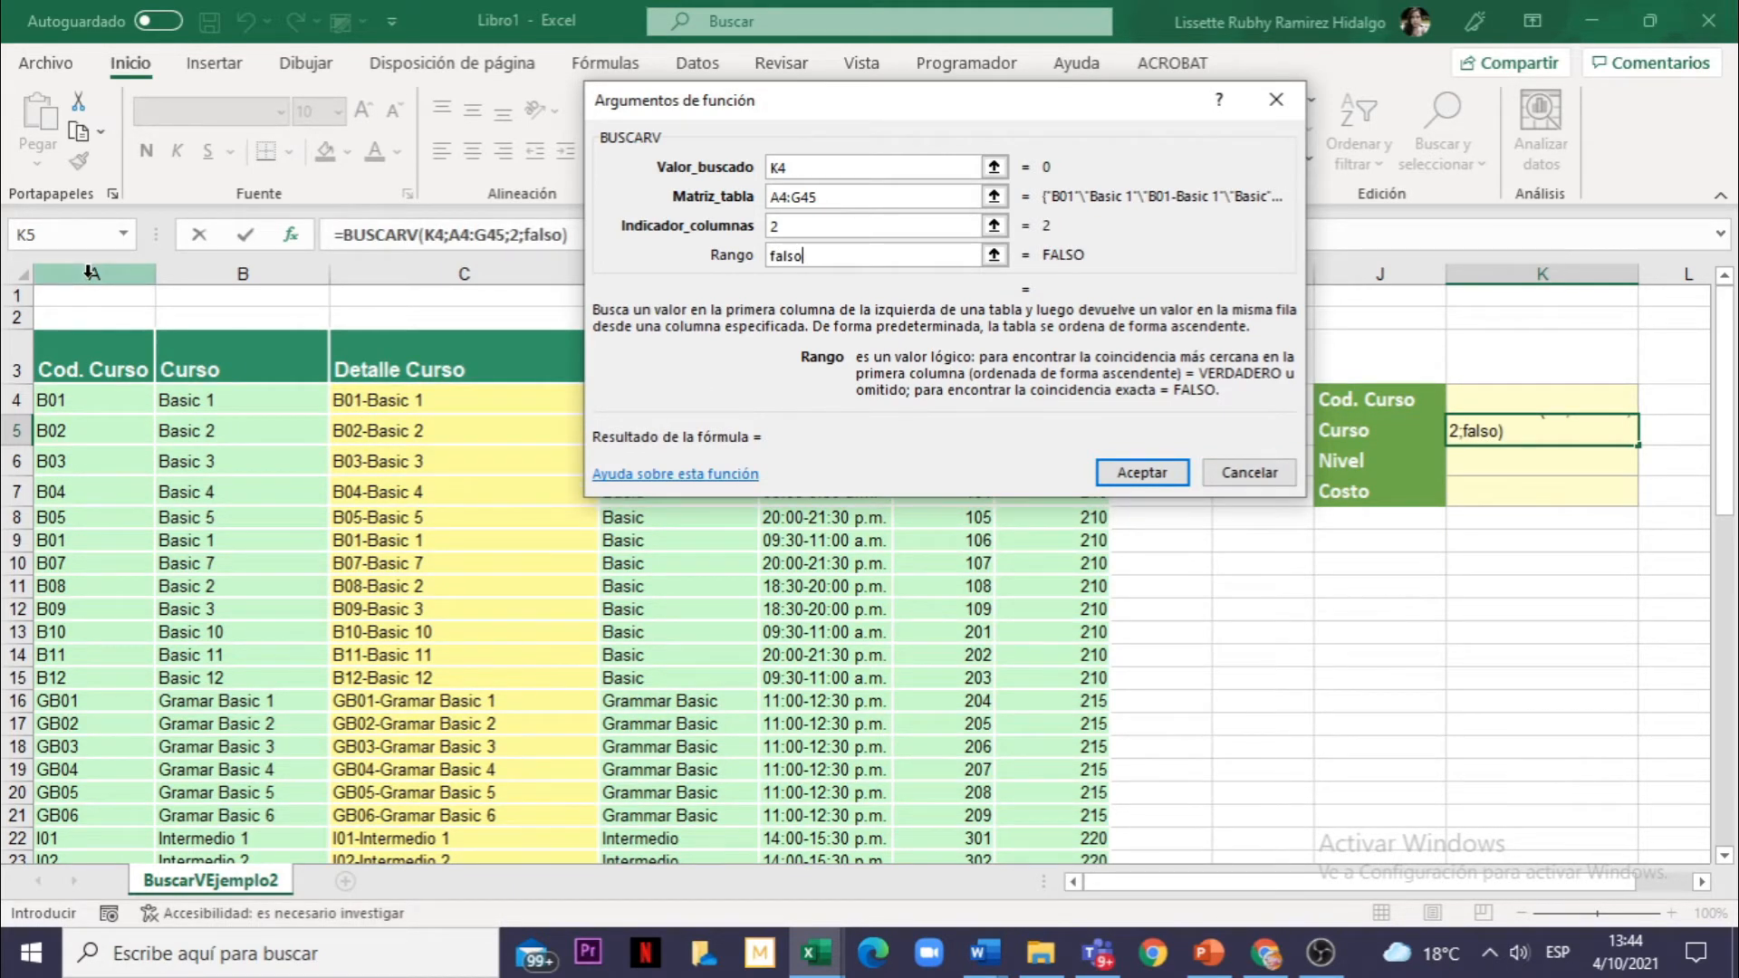
click(1143, 474)
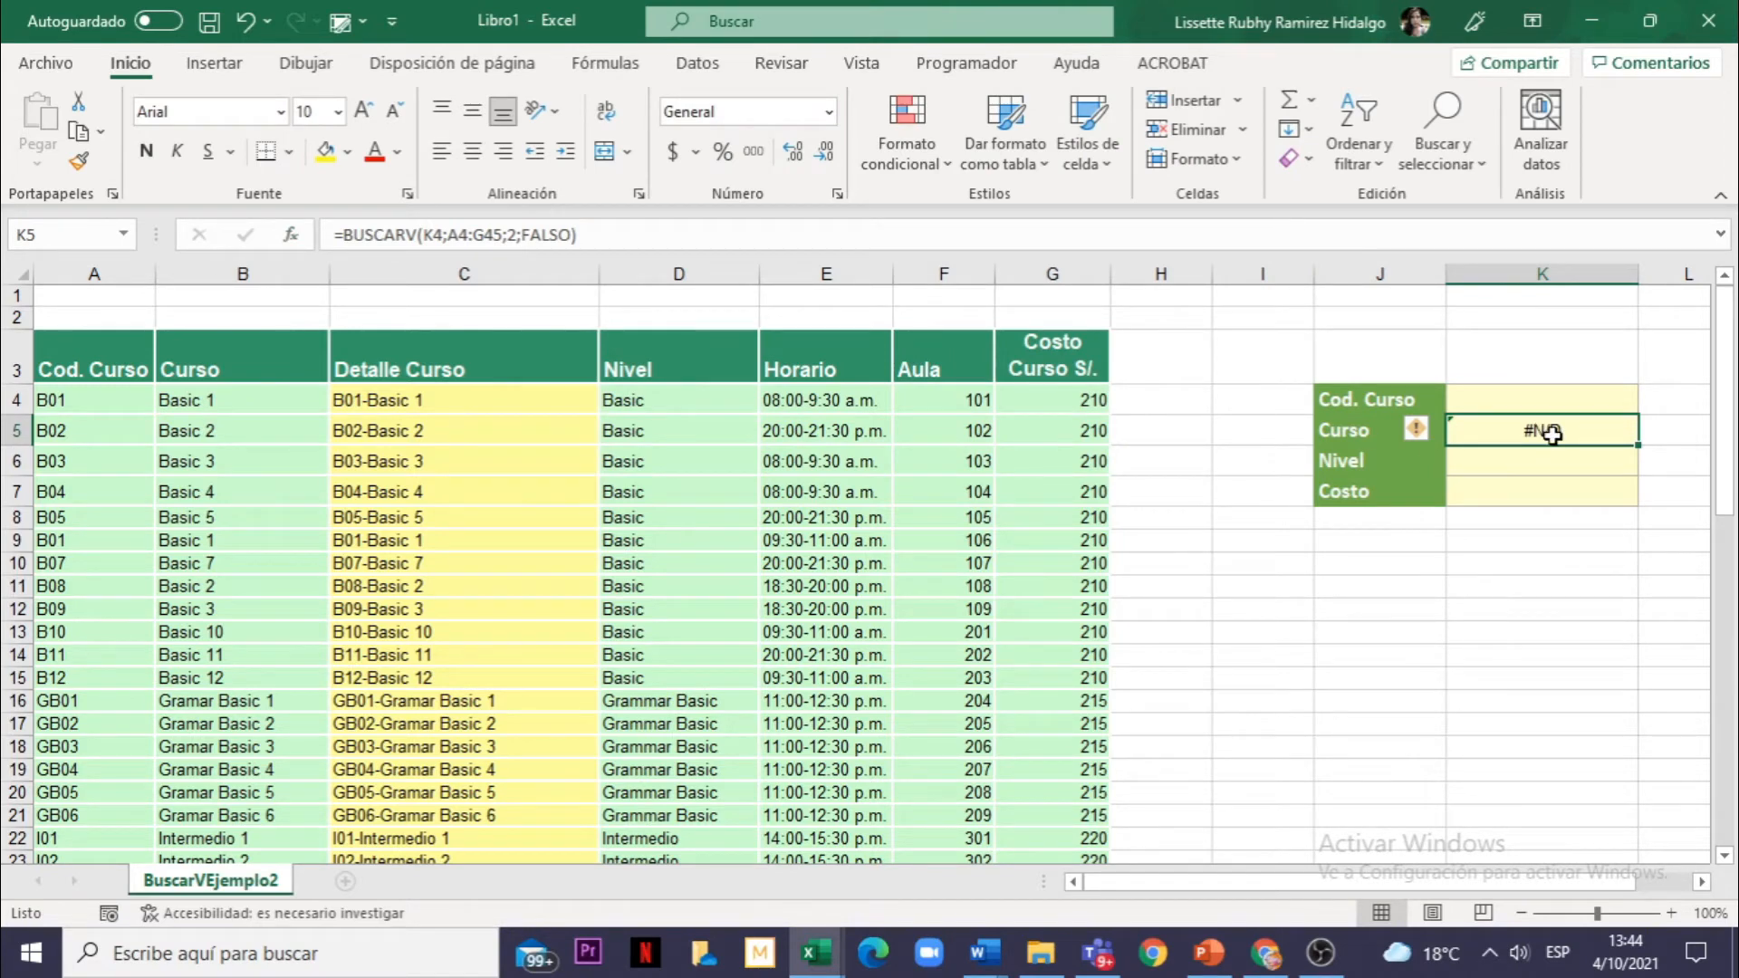
Enter the course code b02 in the Cod. Curso cell K4 to test the lookup.
click(1513, 400)
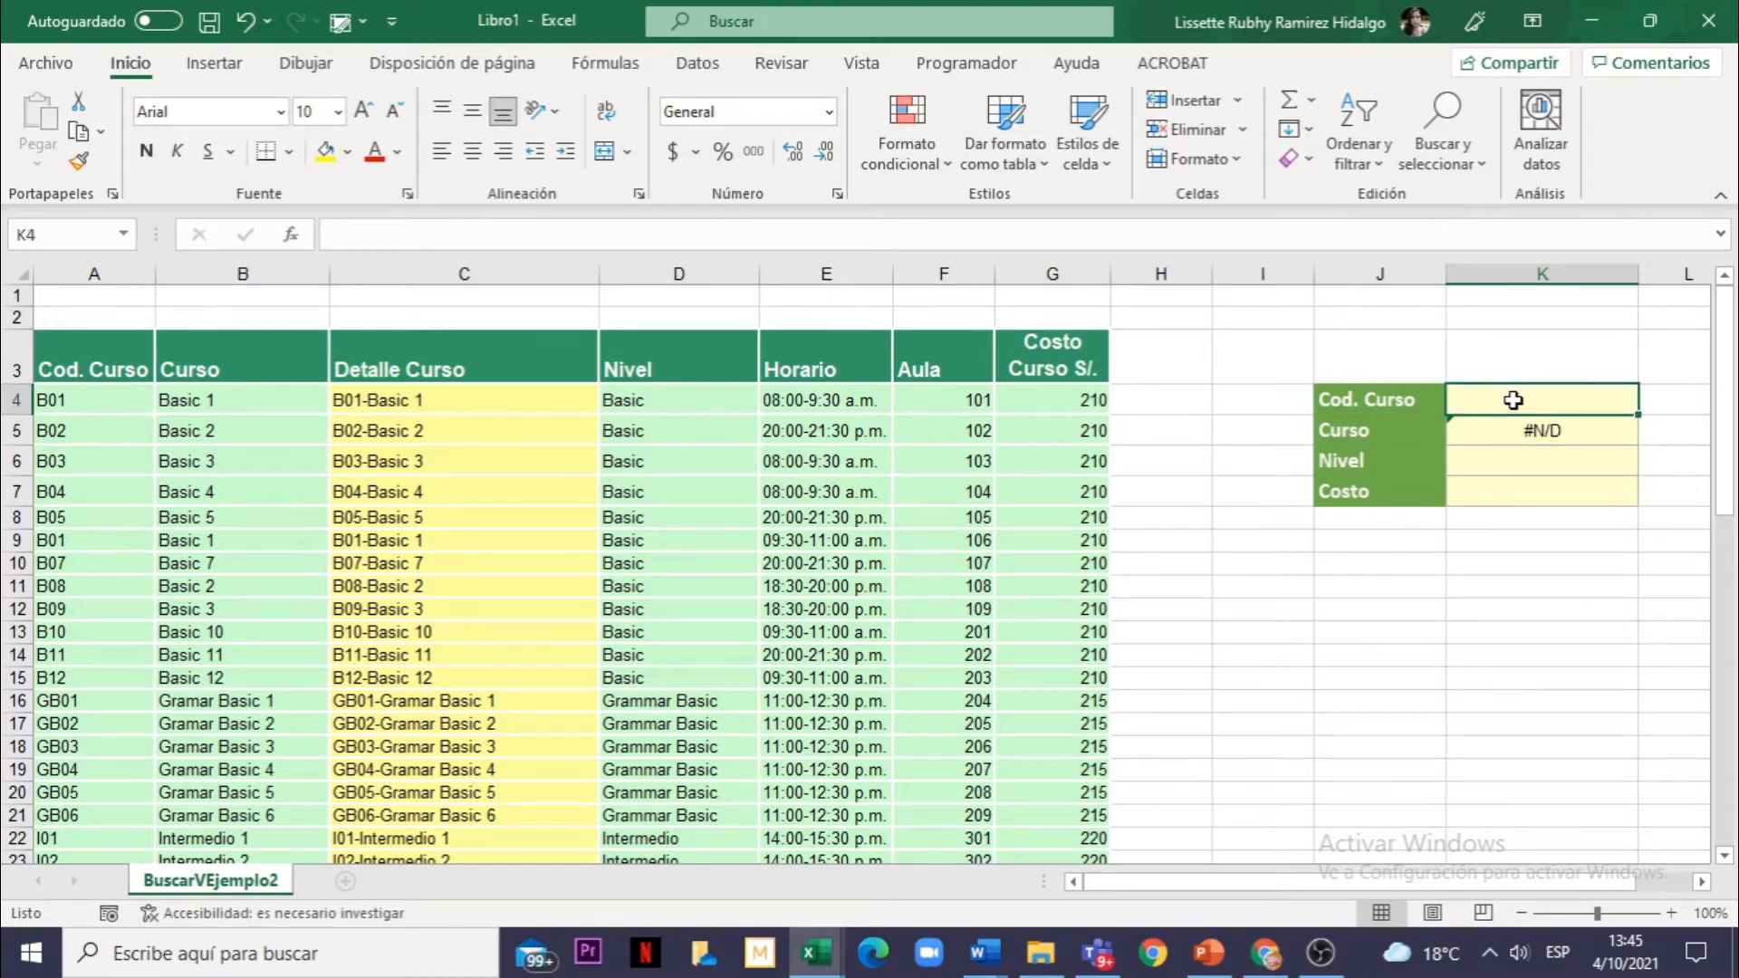
text(b02)
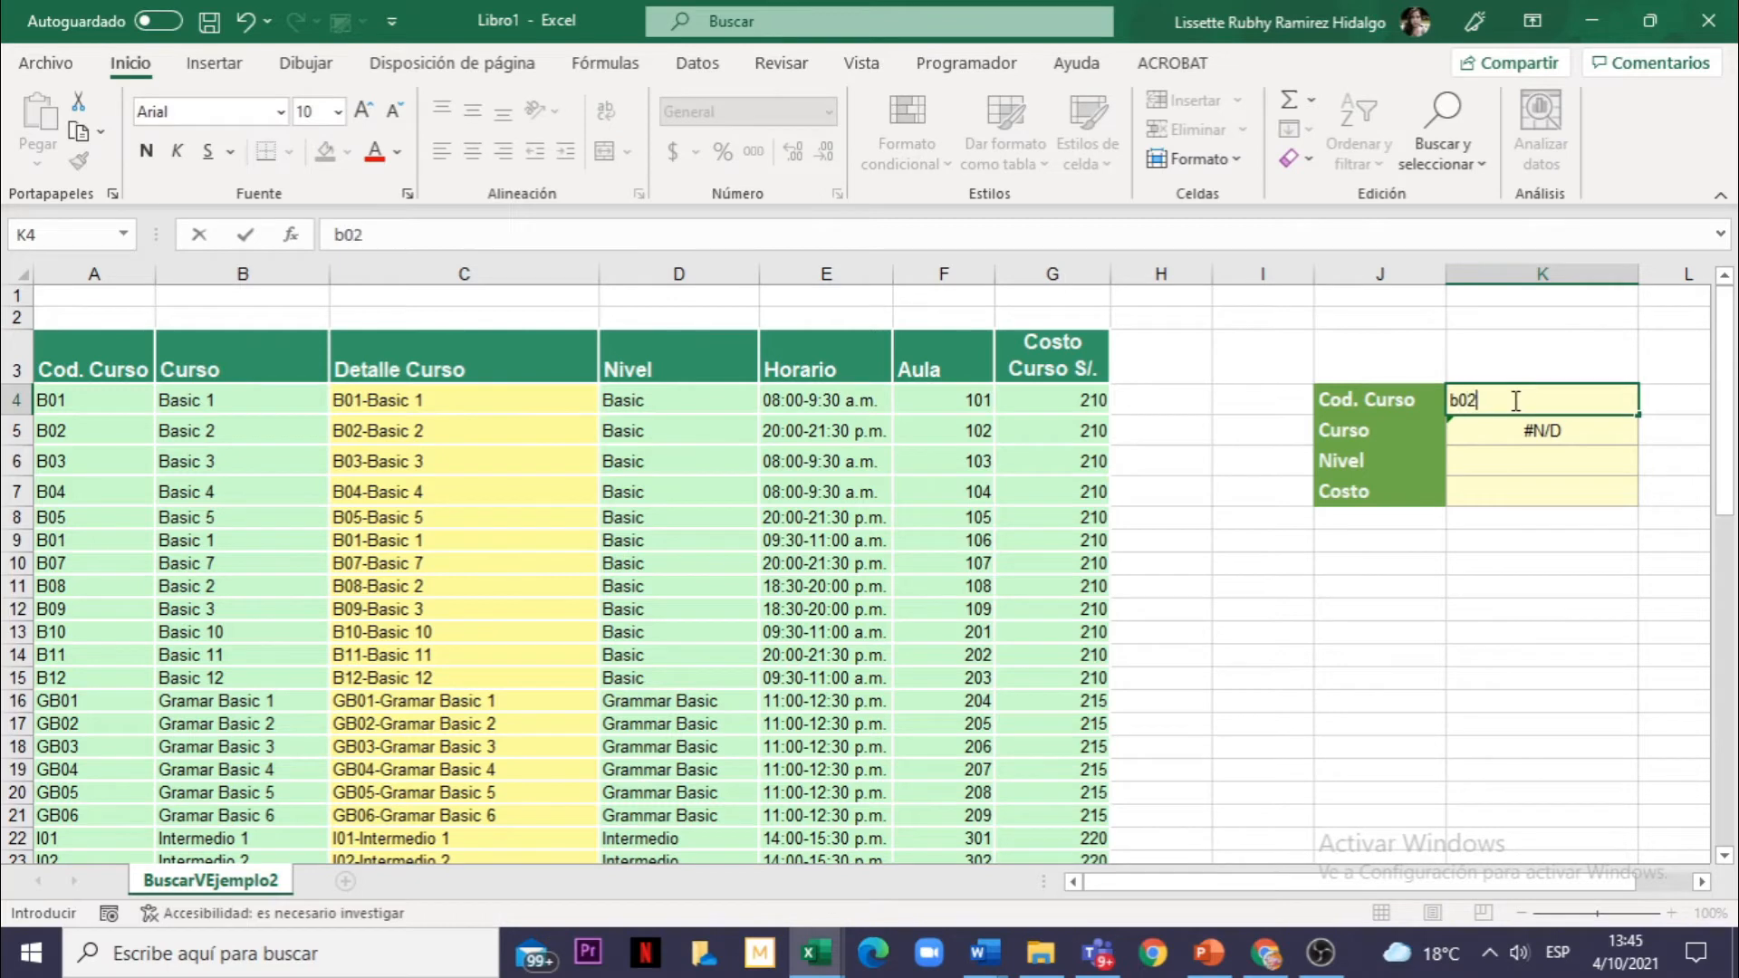
key(Return)
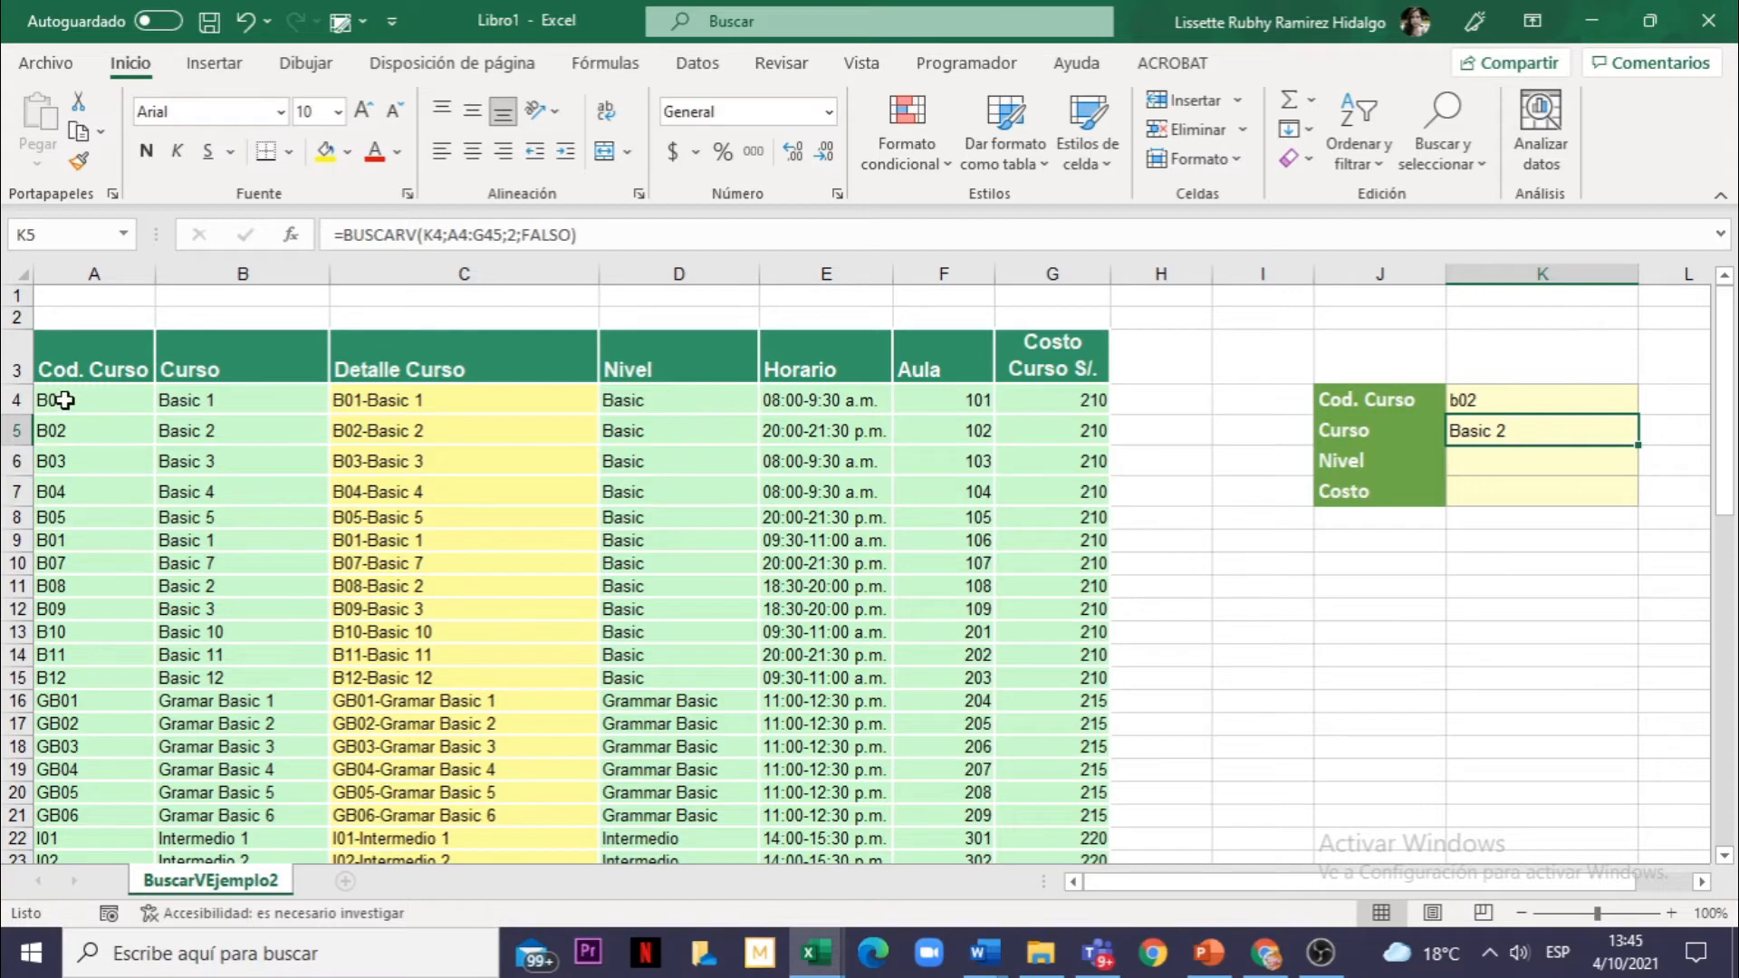
Review the course data table and its Curso column, which the formula in K5 searches.
drag(65, 400, 1092, 851)
click(1349, 618)
scroll(1398, 605, up, 7)
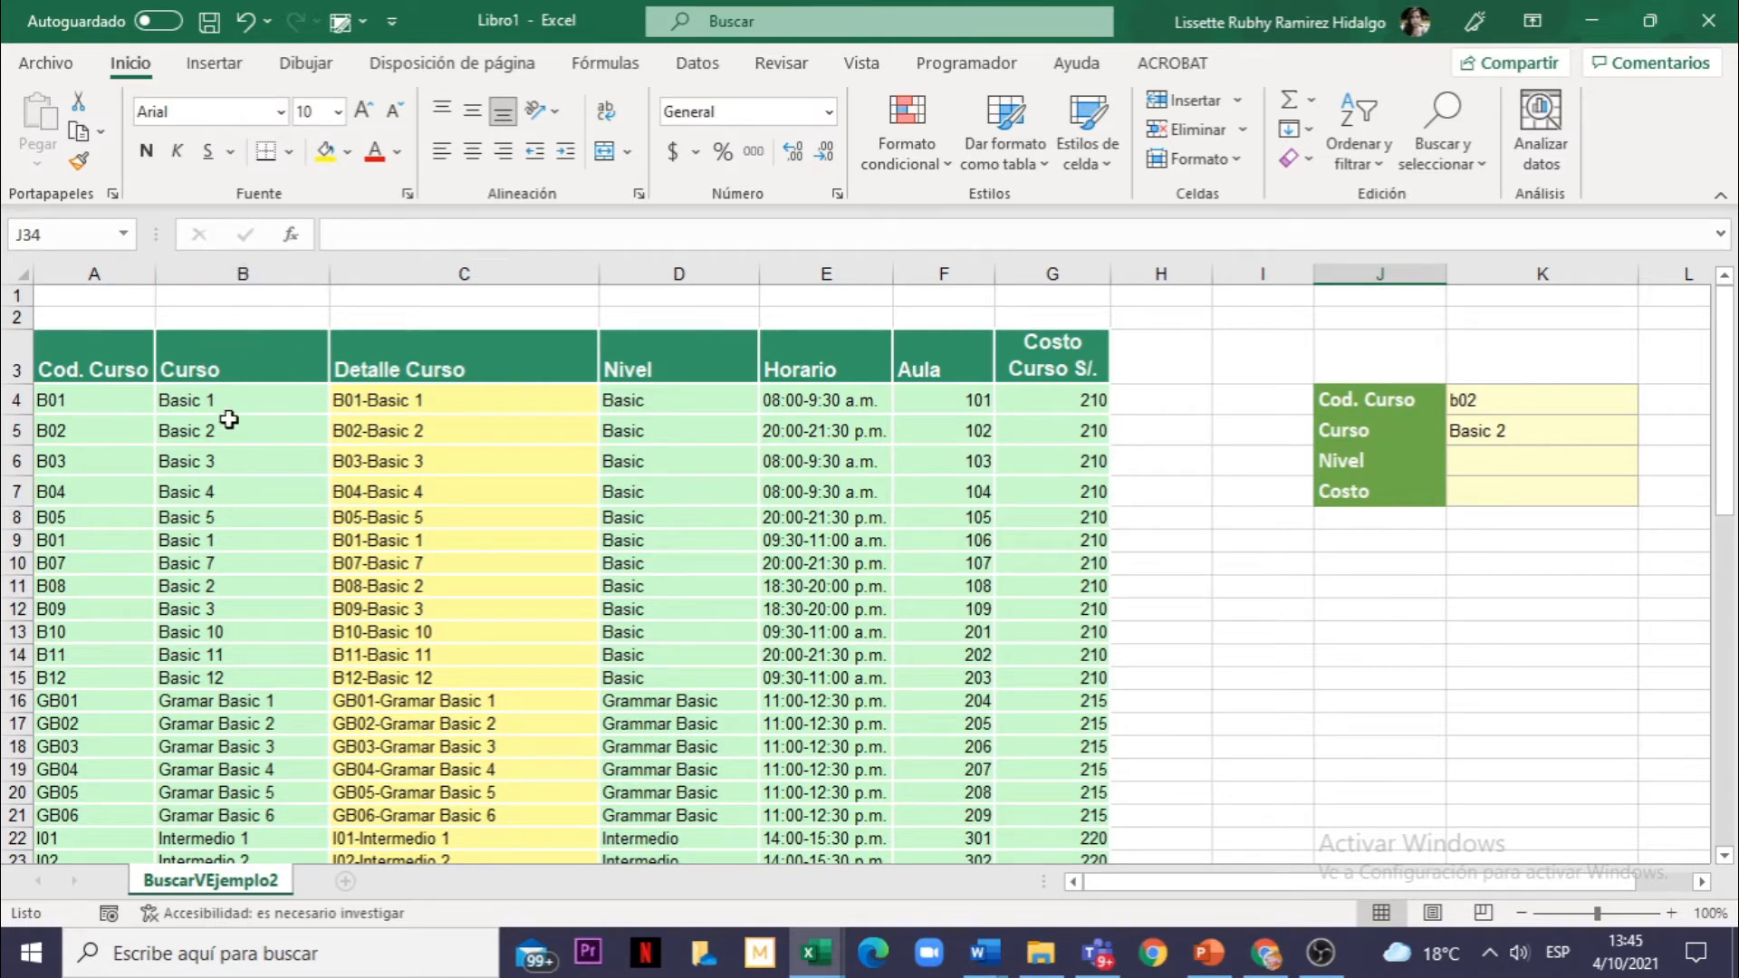
drag(226, 406, 264, 783)
click(815, 504)
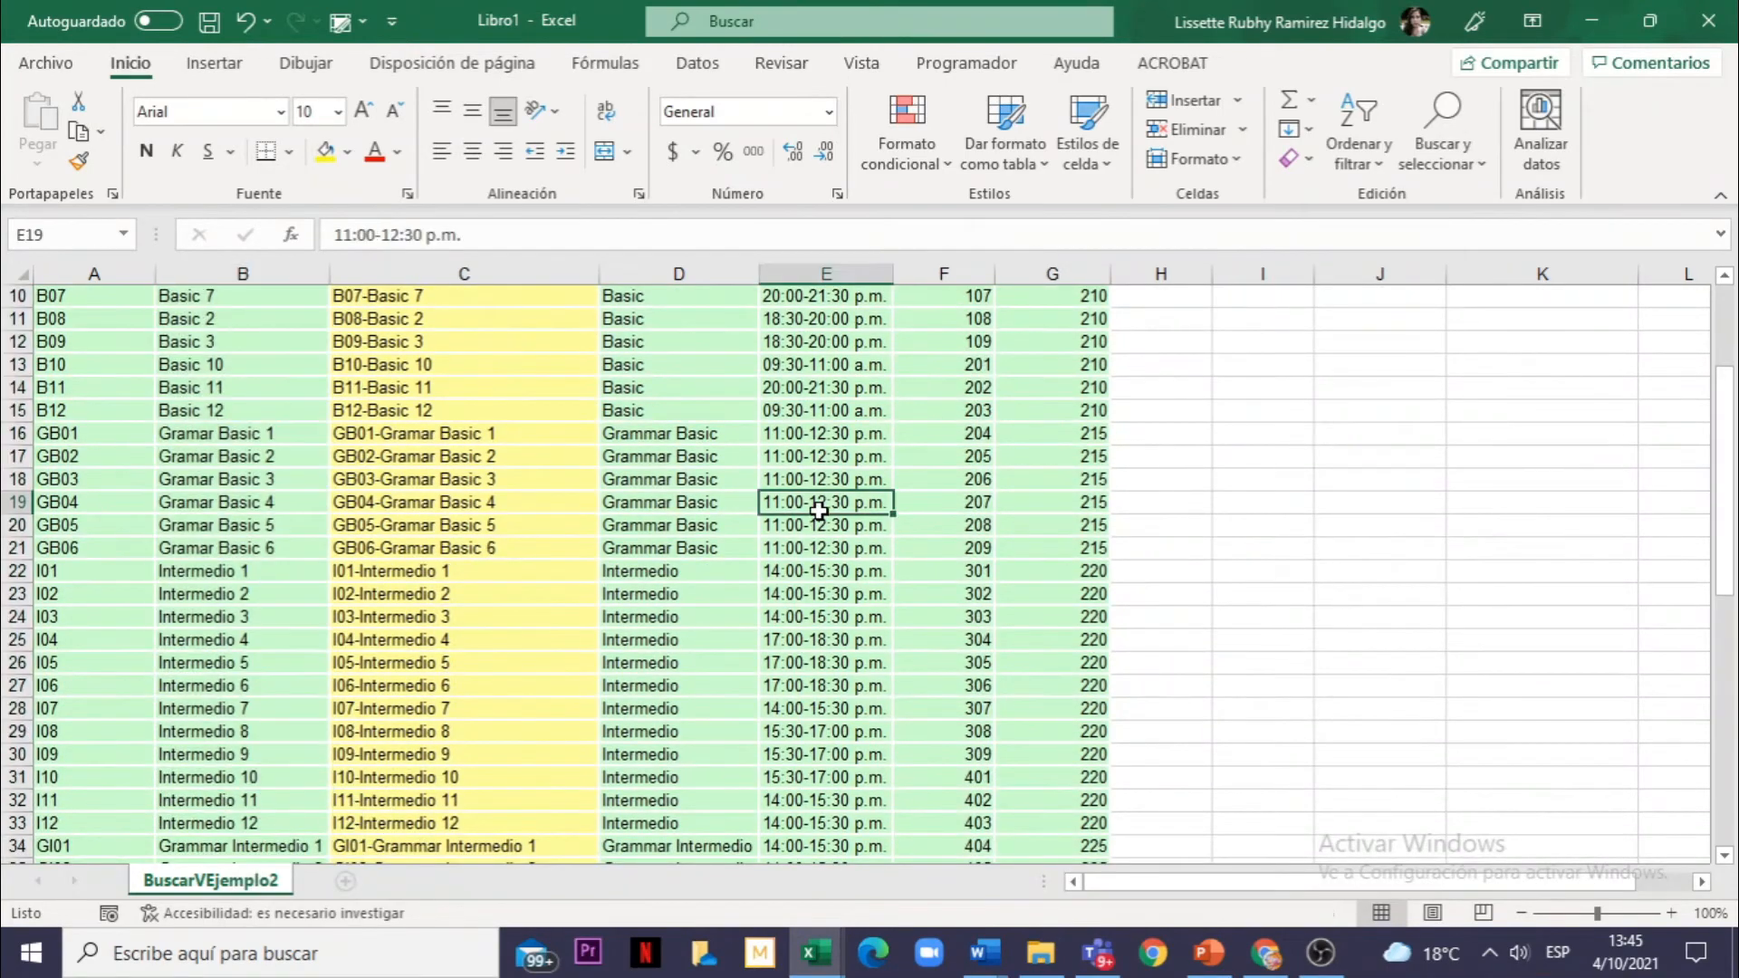
scroll(1076, 530, up, 4)
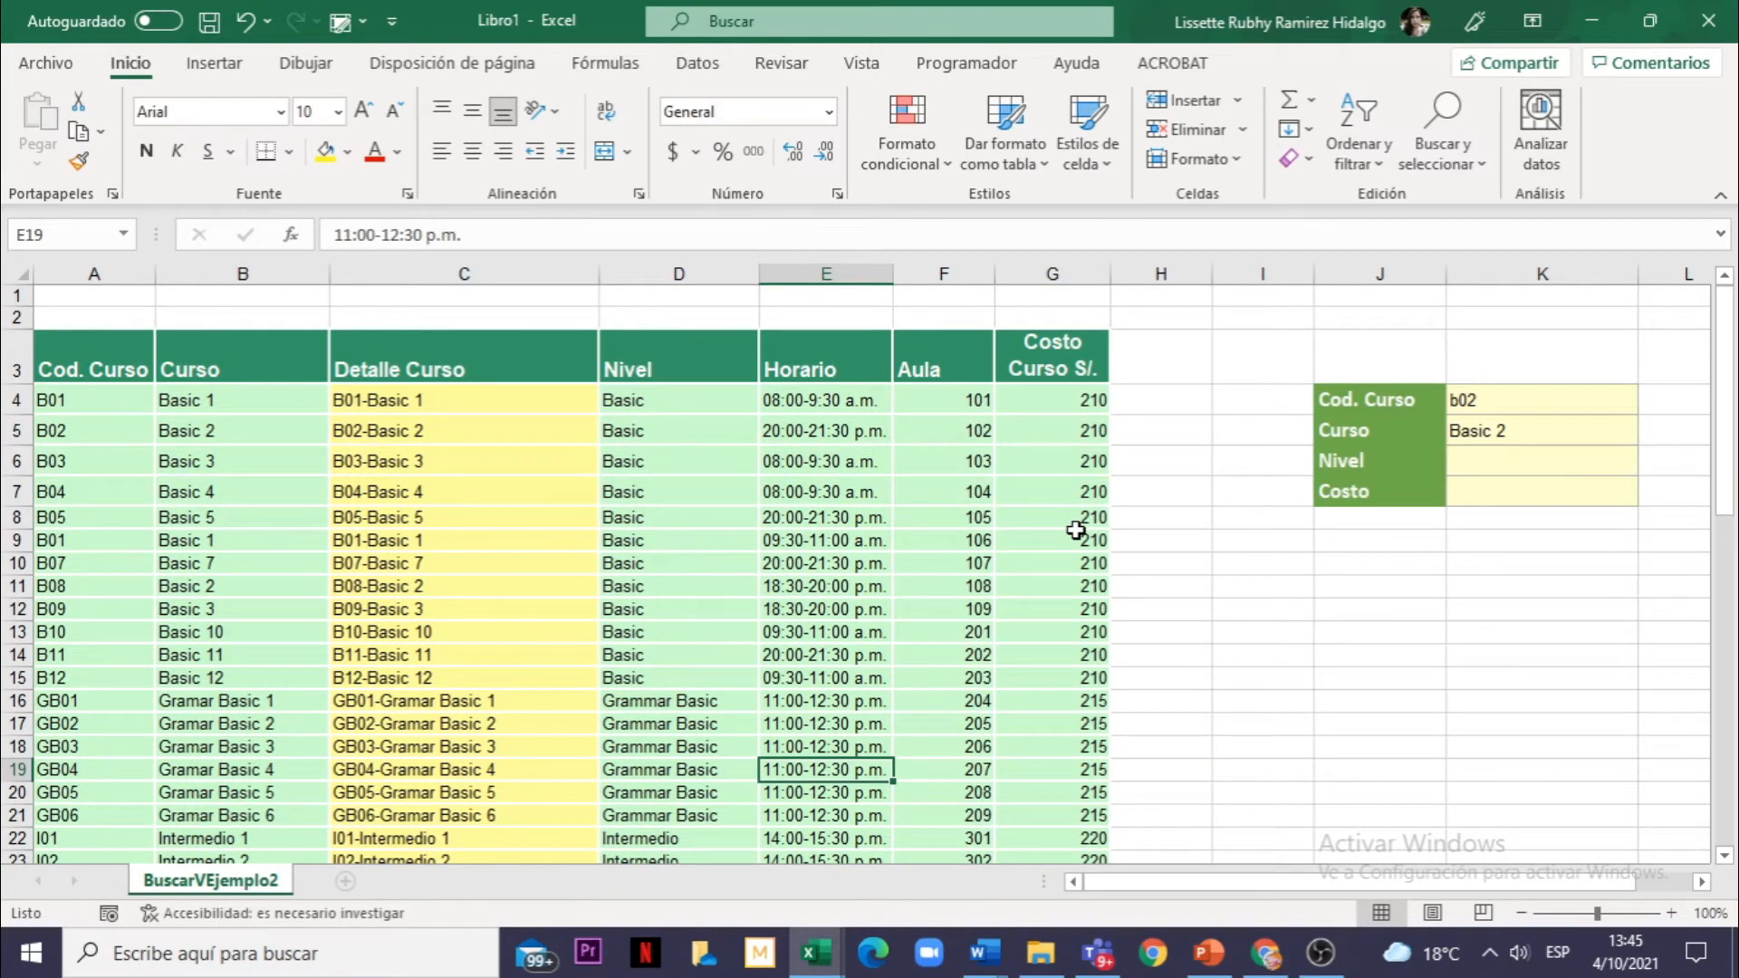
Change the course code in the Cod. Curso cell K4 to b04.
click(1542, 409)
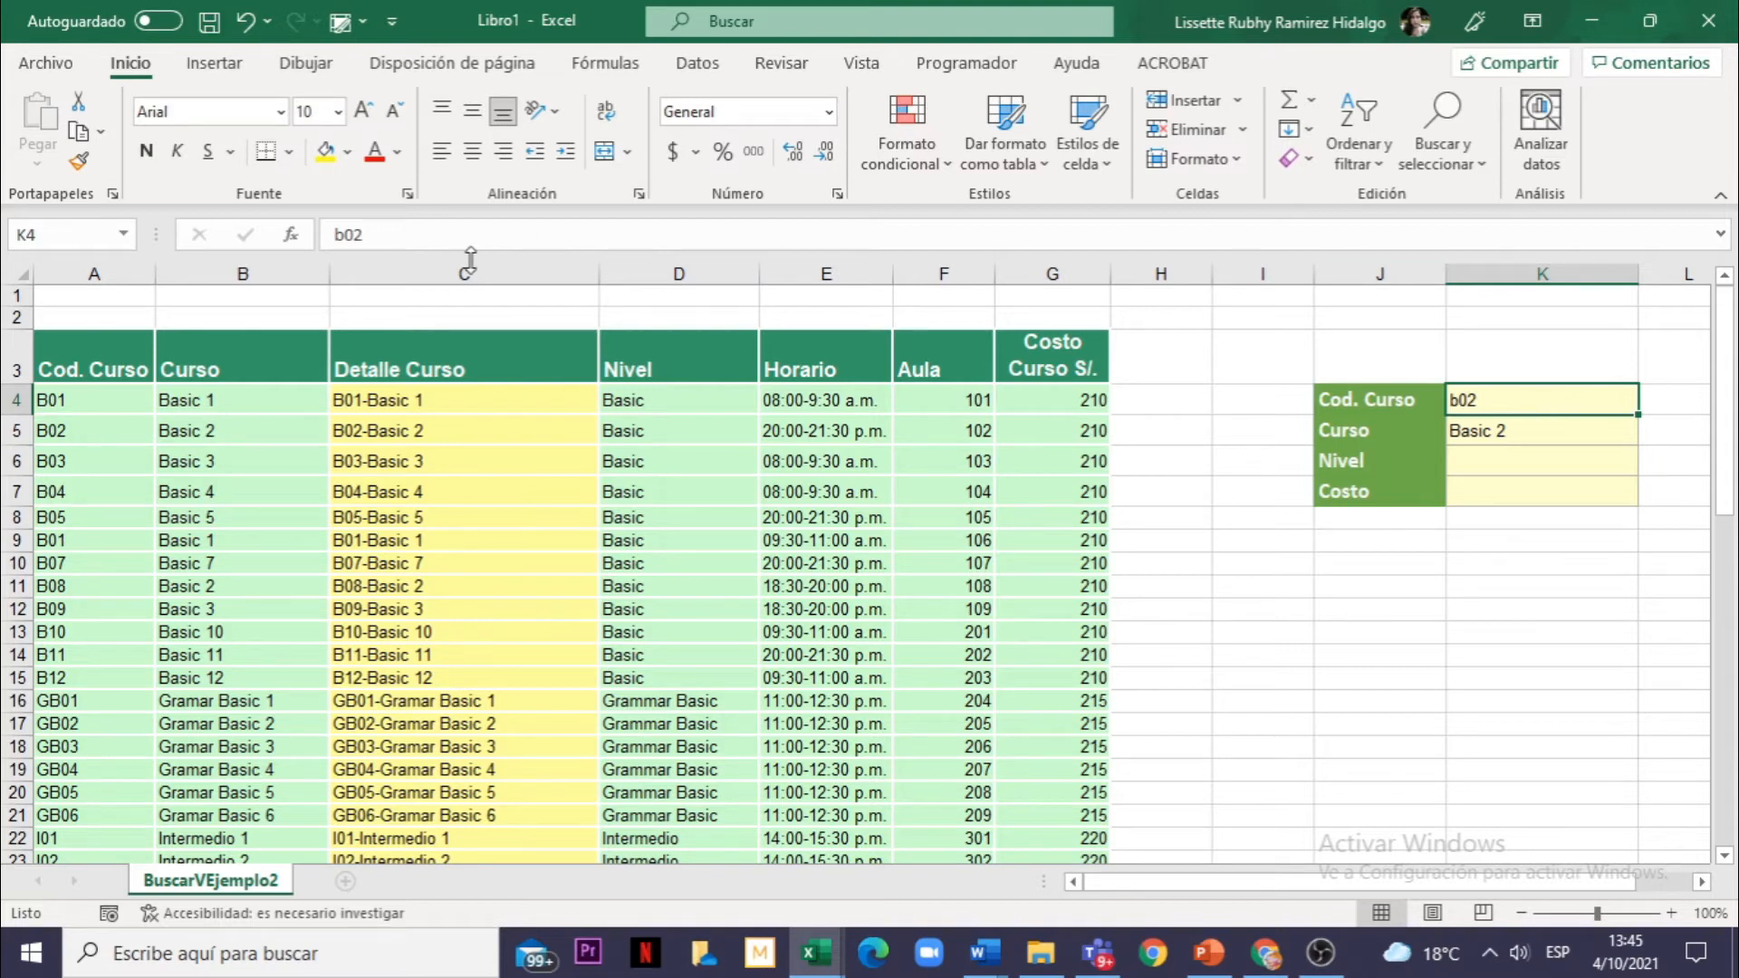
click(384, 235)
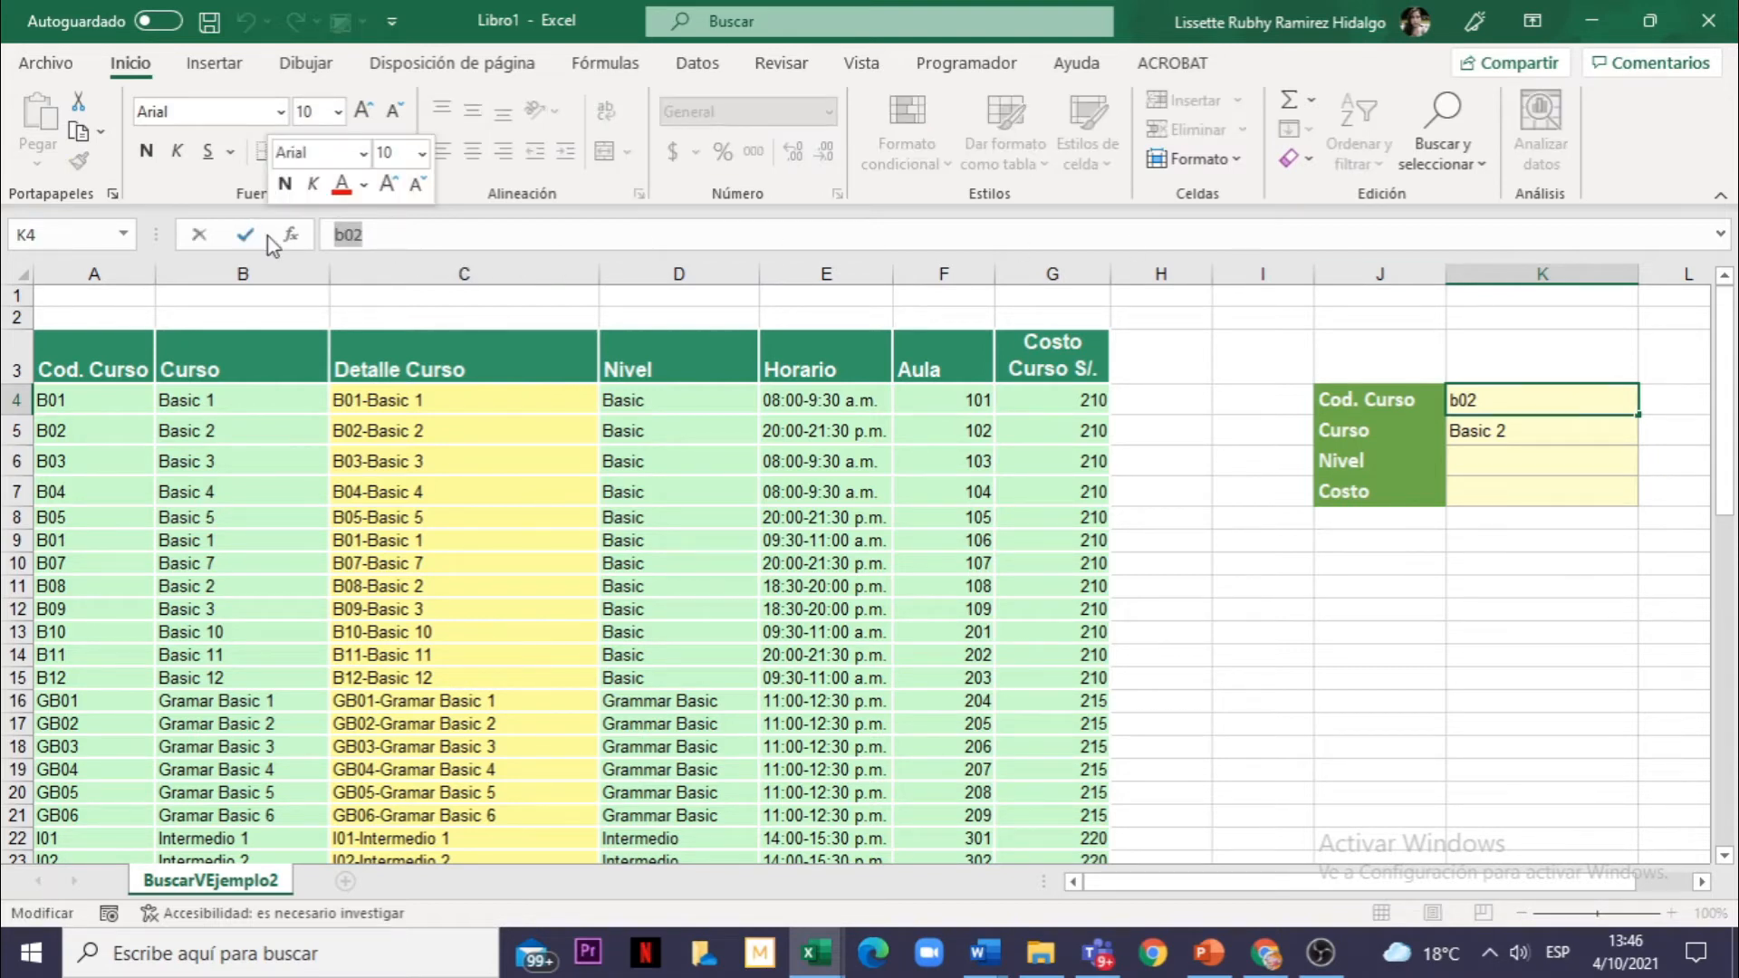
key(BackSpace)
key(BackSpace)
text(04)
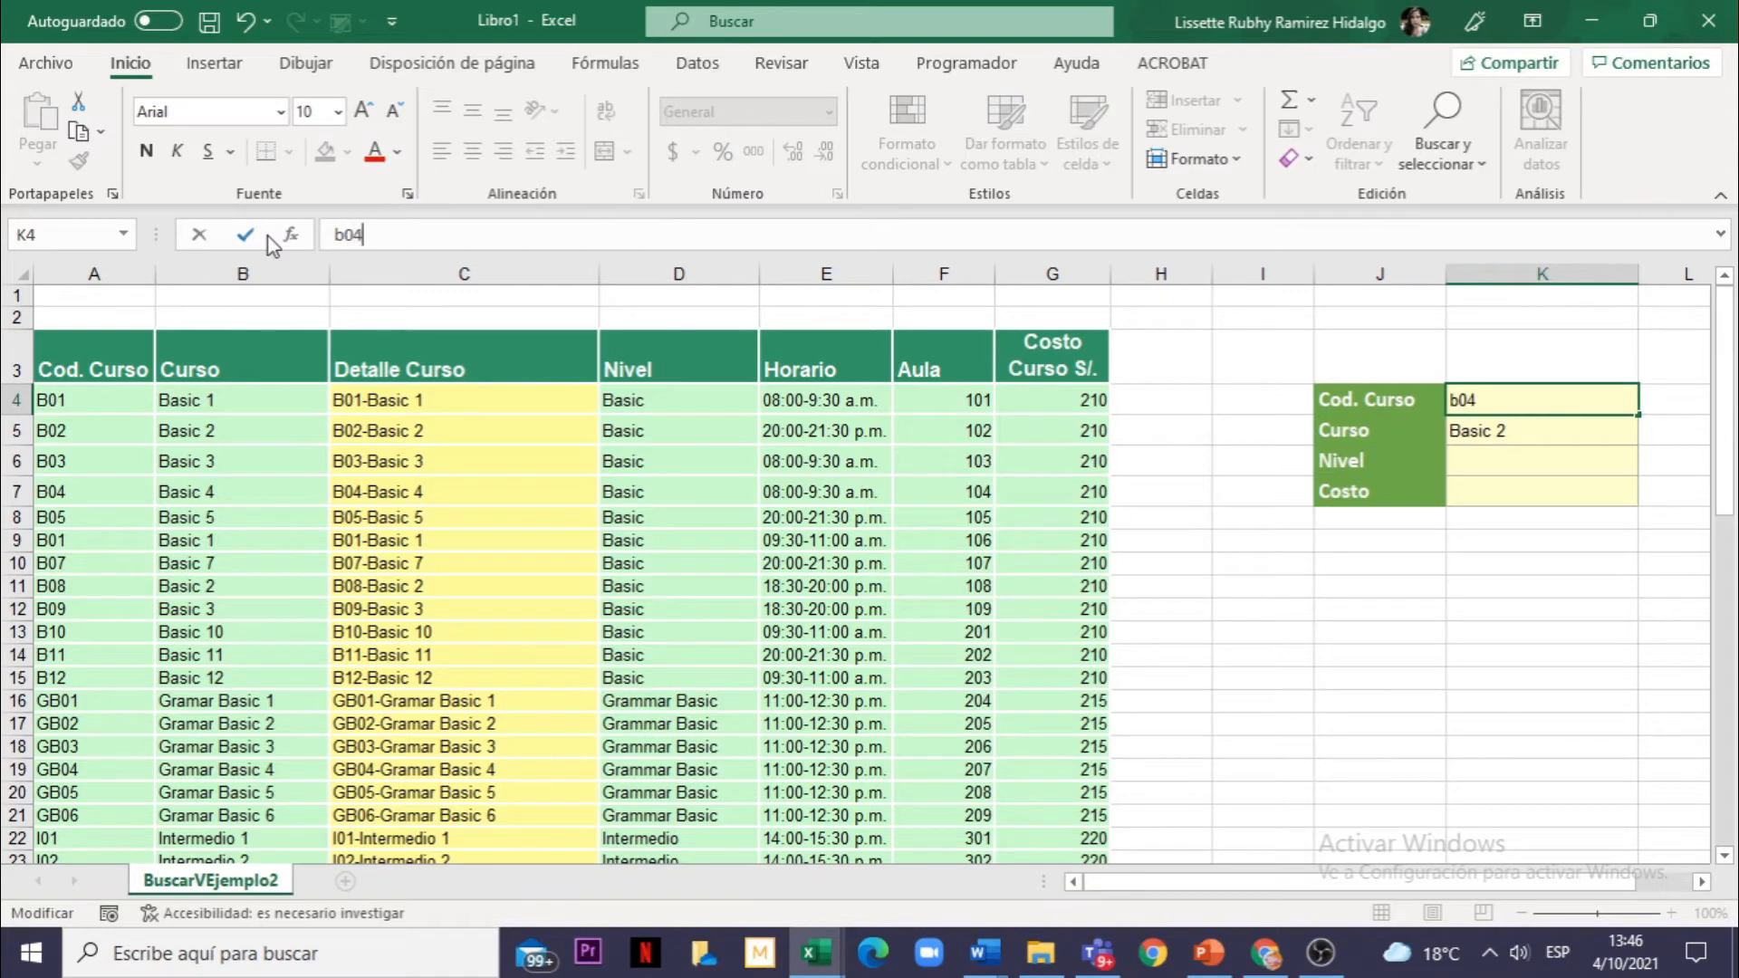
key(Return)
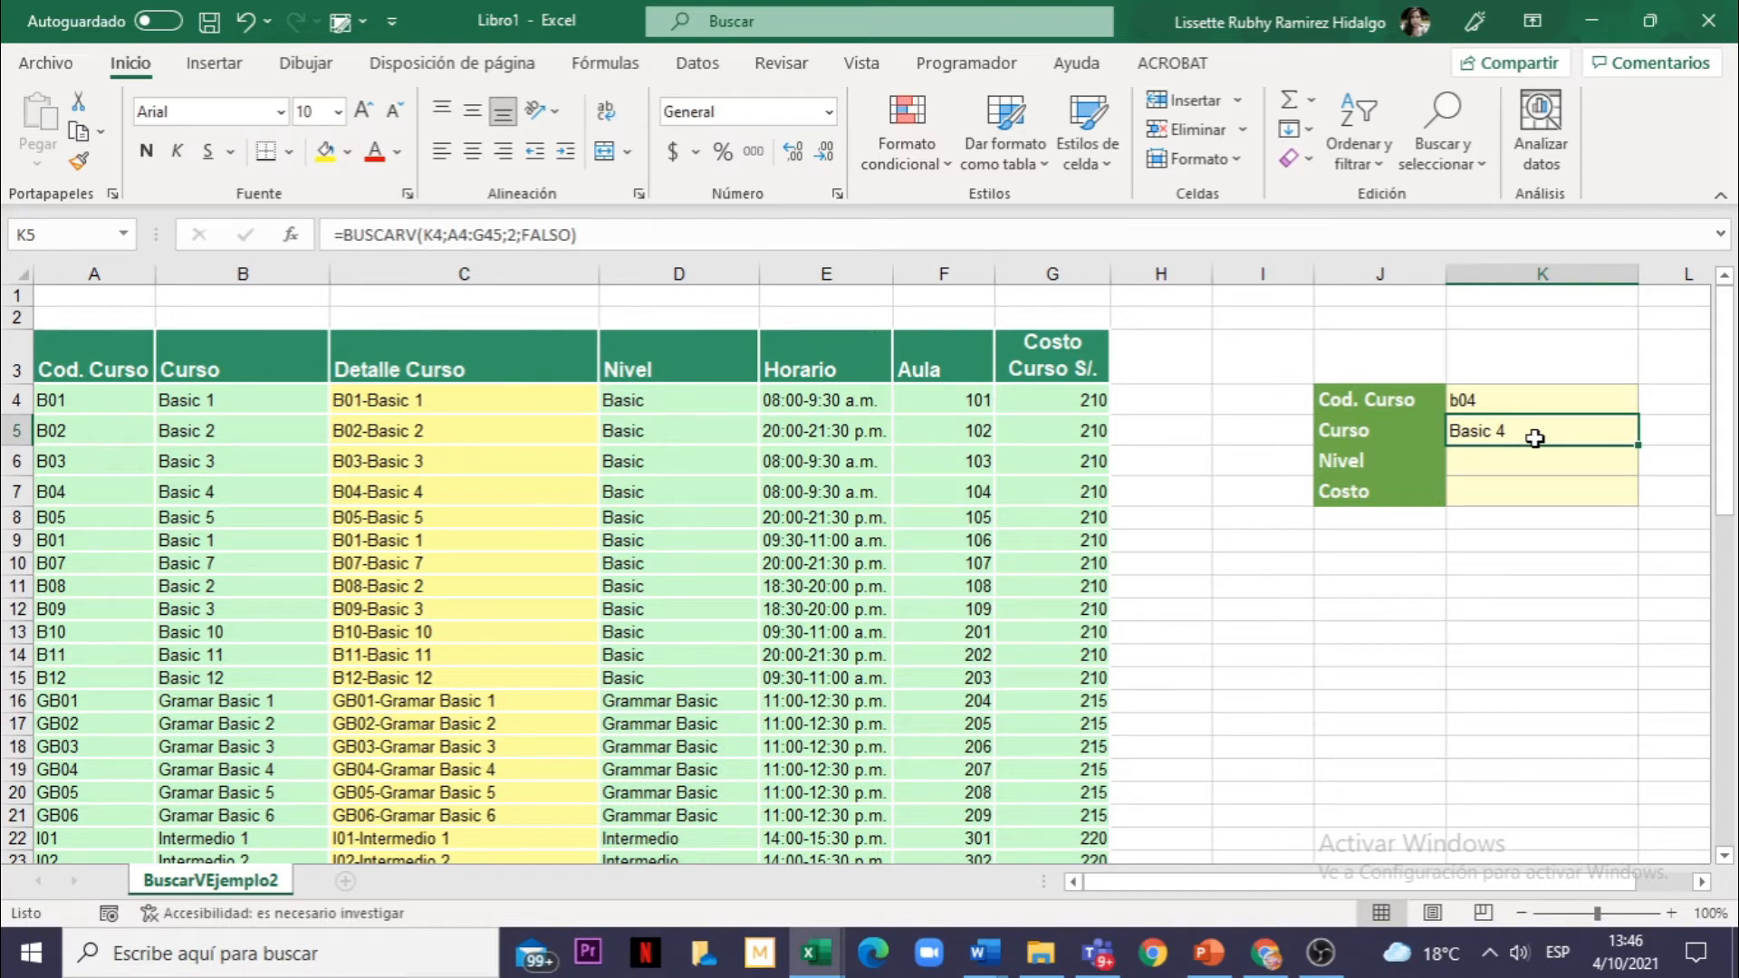
click(1484, 396)
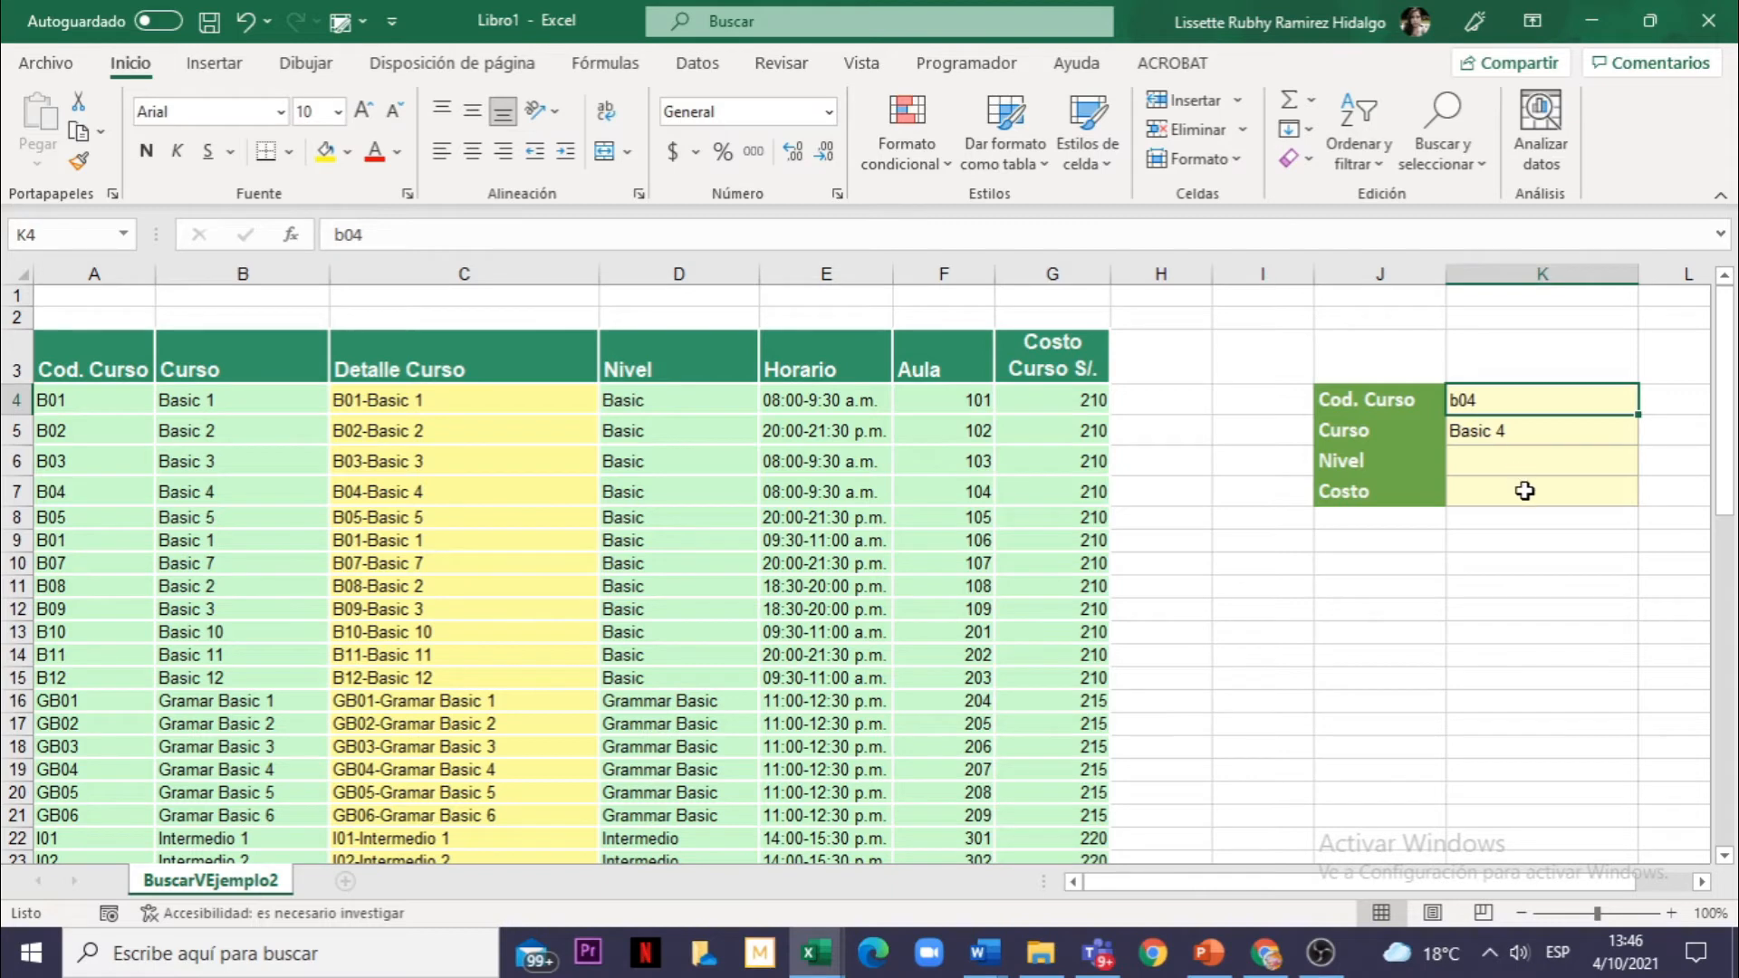
Try to copy the relative-reference BUSCARV formula from K5 down to the Nivel and Costo cells K6 and K7.
click(1515, 434)
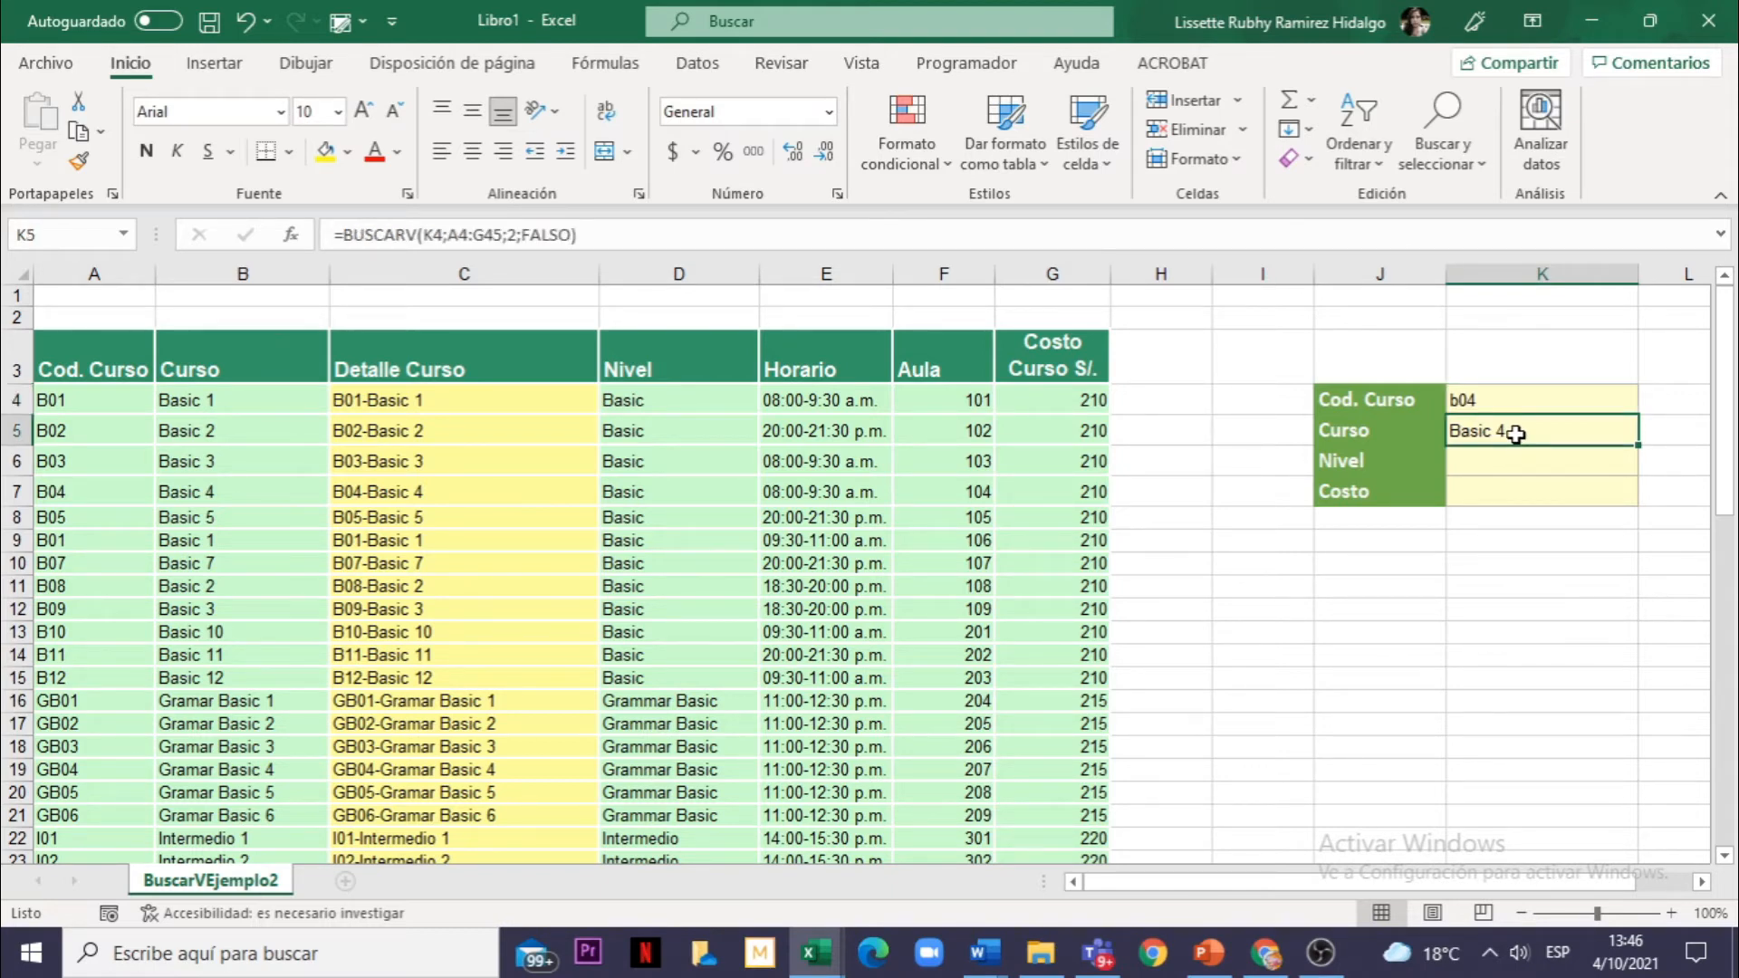
drag(1643, 446, 1644, 515)
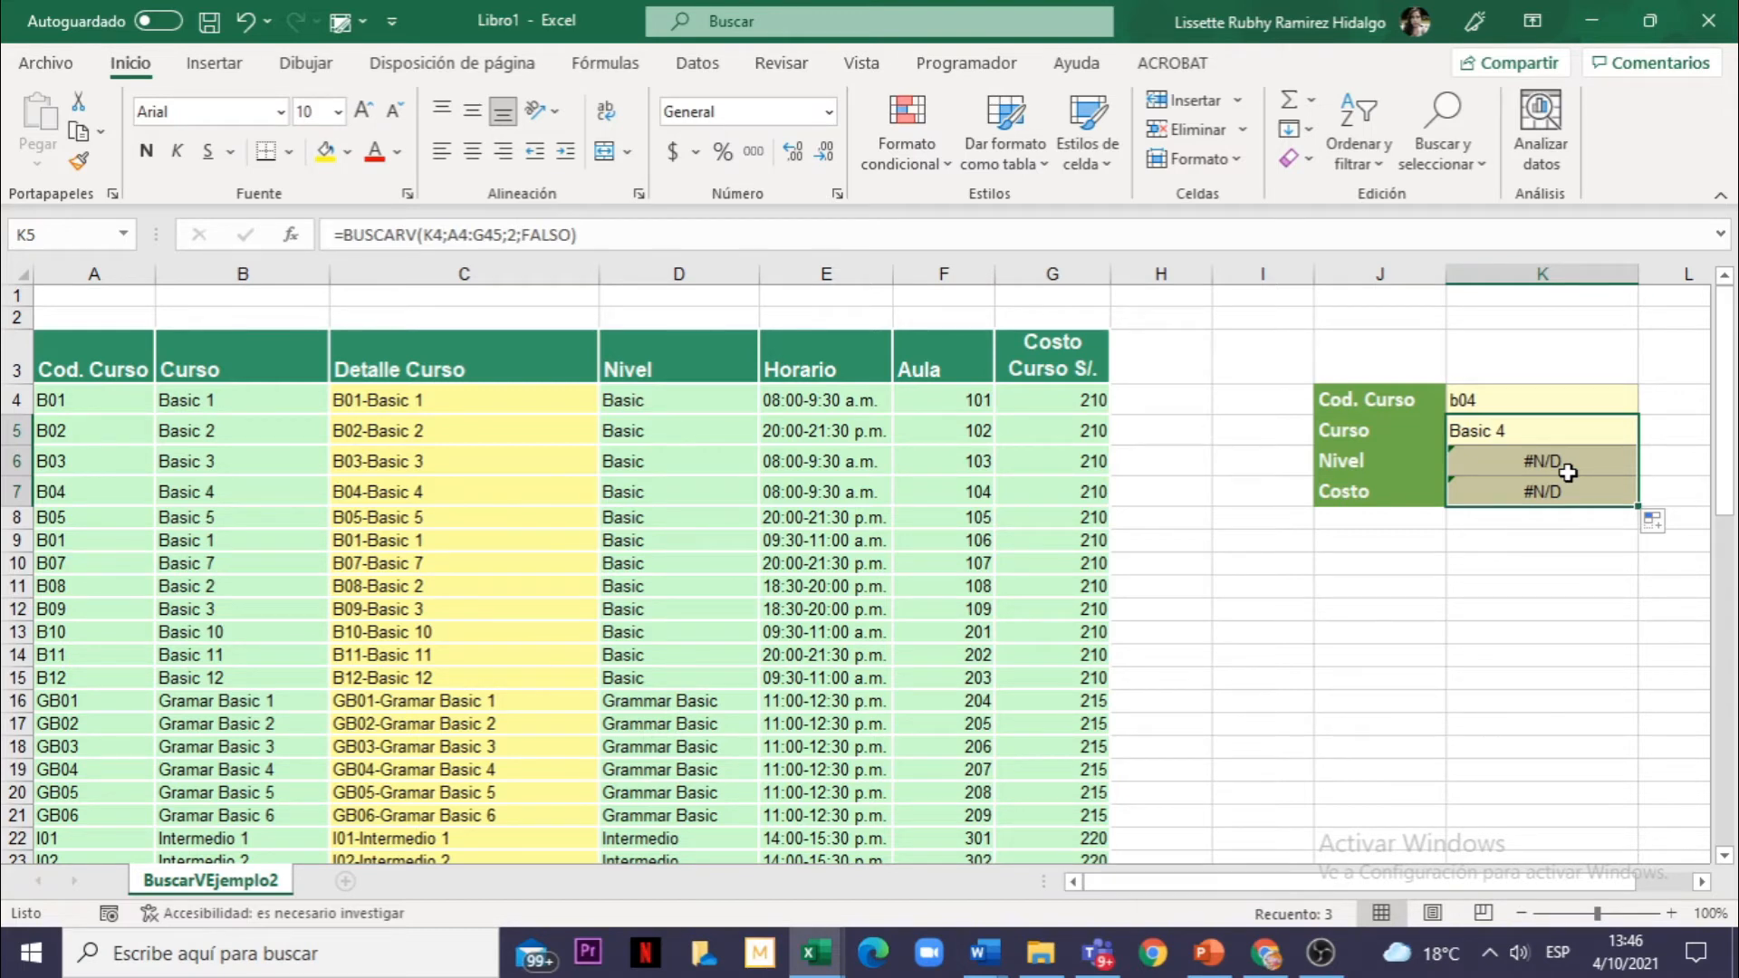
Compare the formulas in K5, K6 and K7 to see how their lookup value and table range references shift.
click(1568, 473)
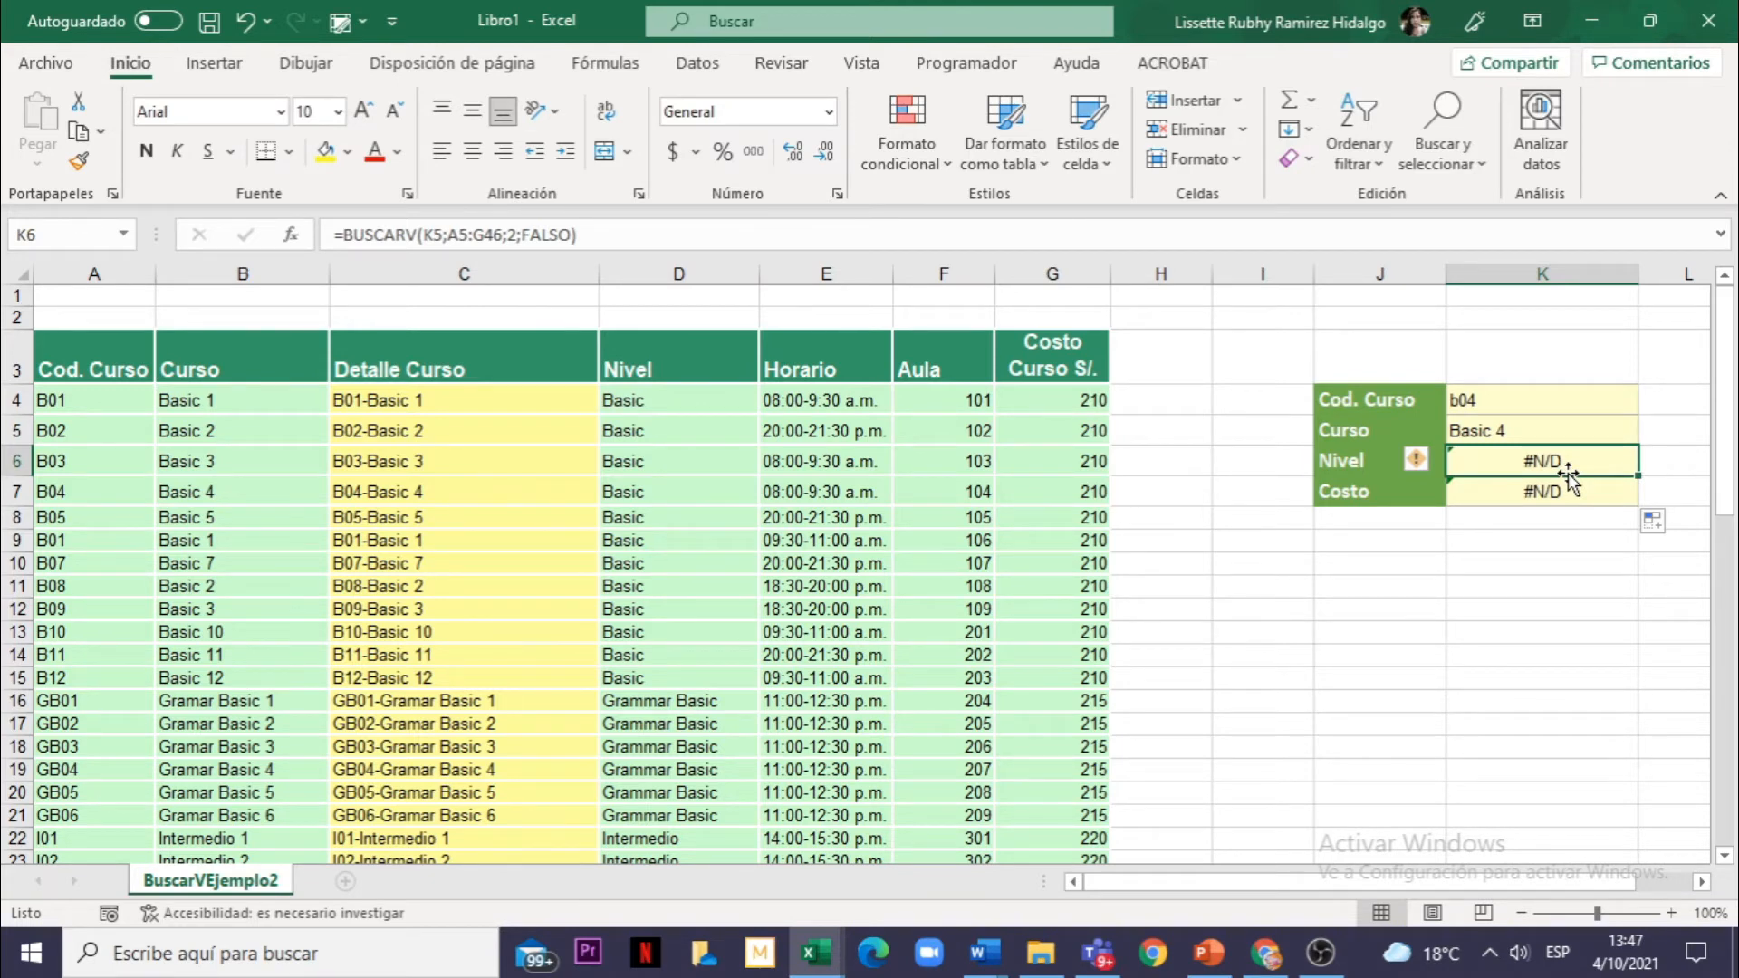
click(1546, 498)
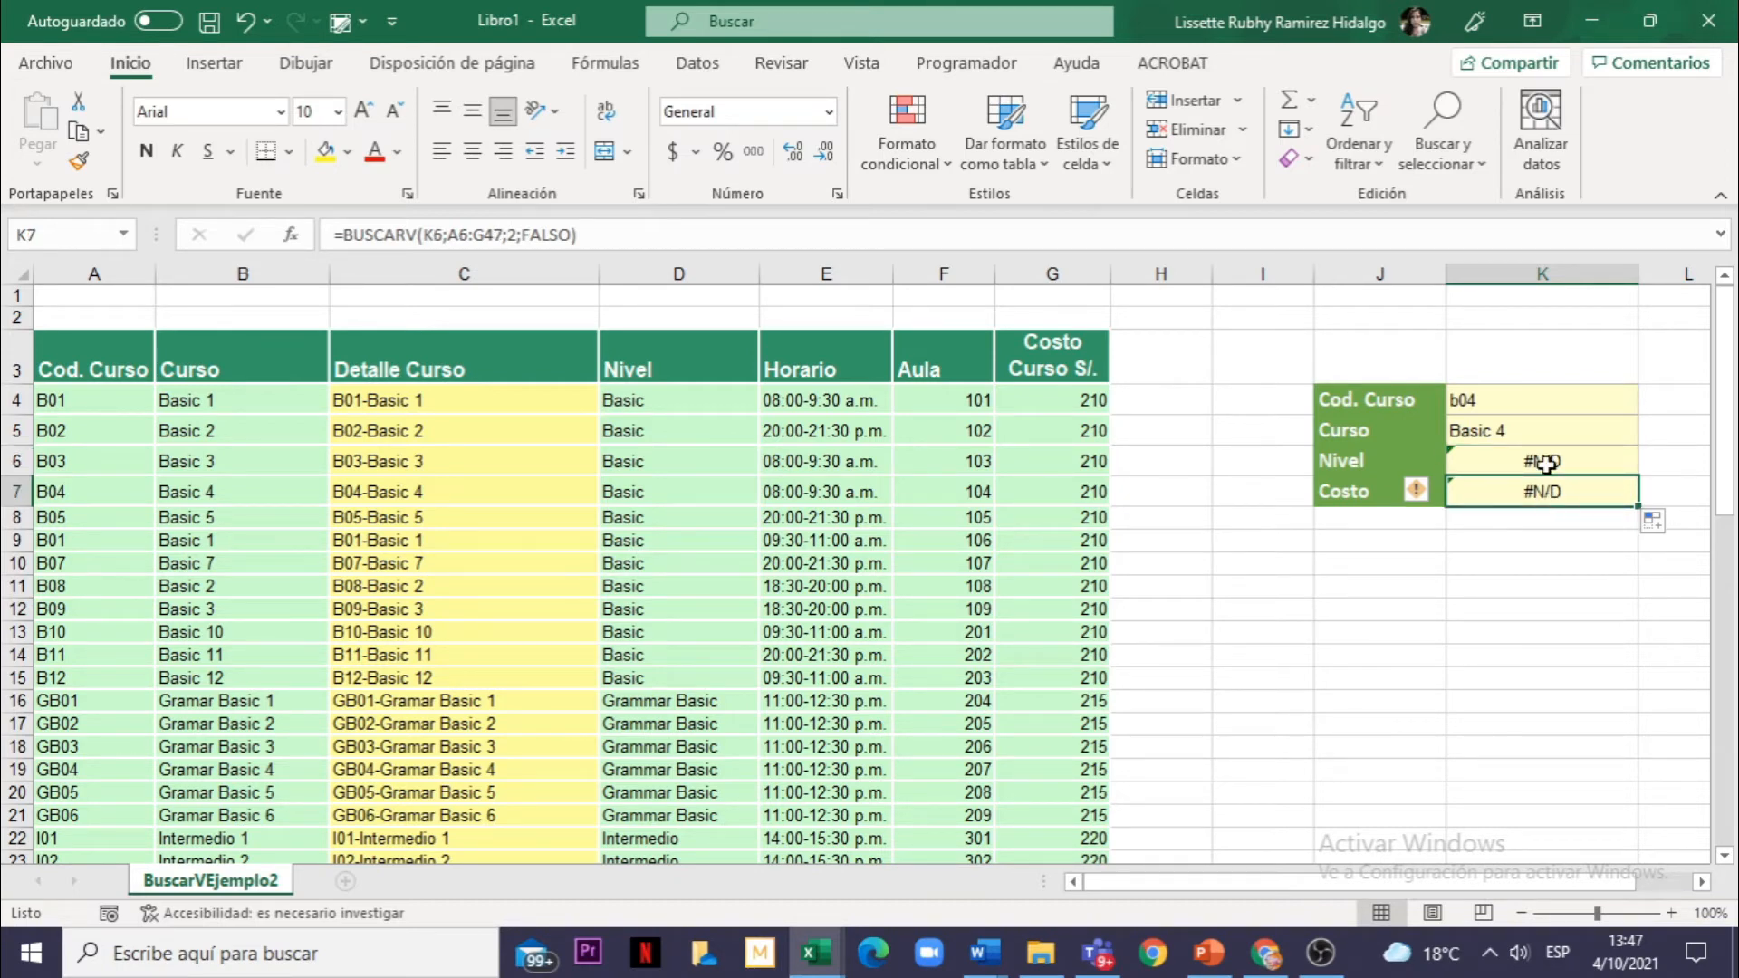
click(1537, 456)
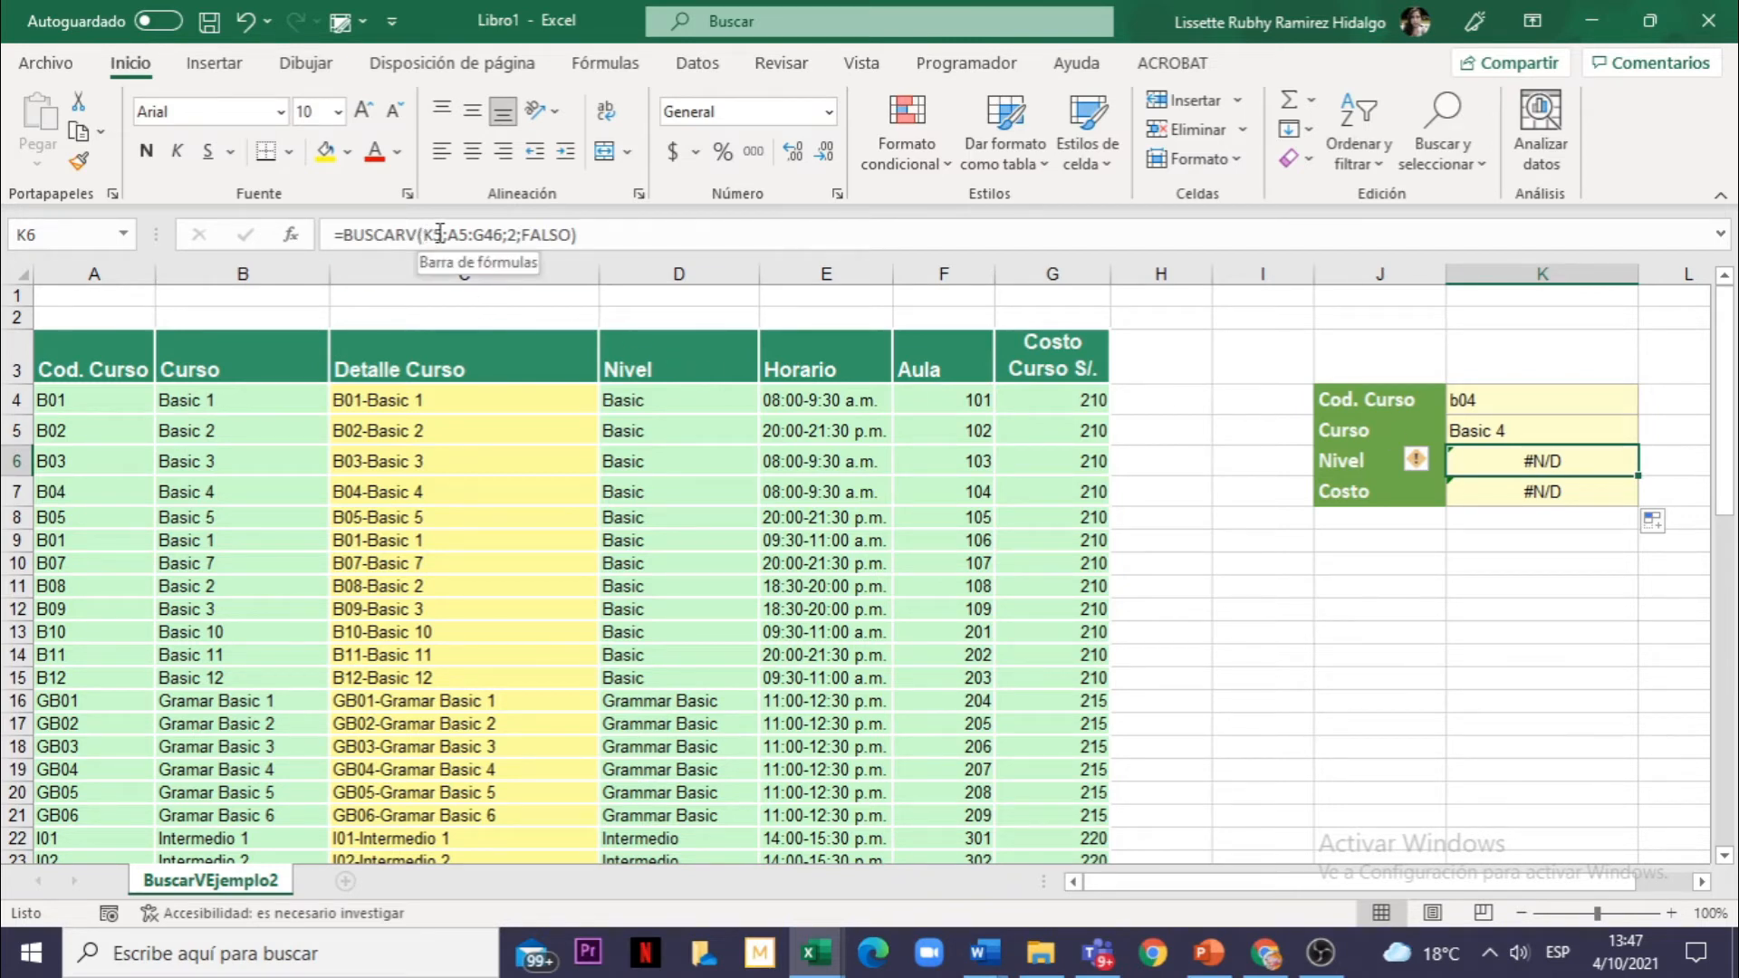
click(1505, 430)
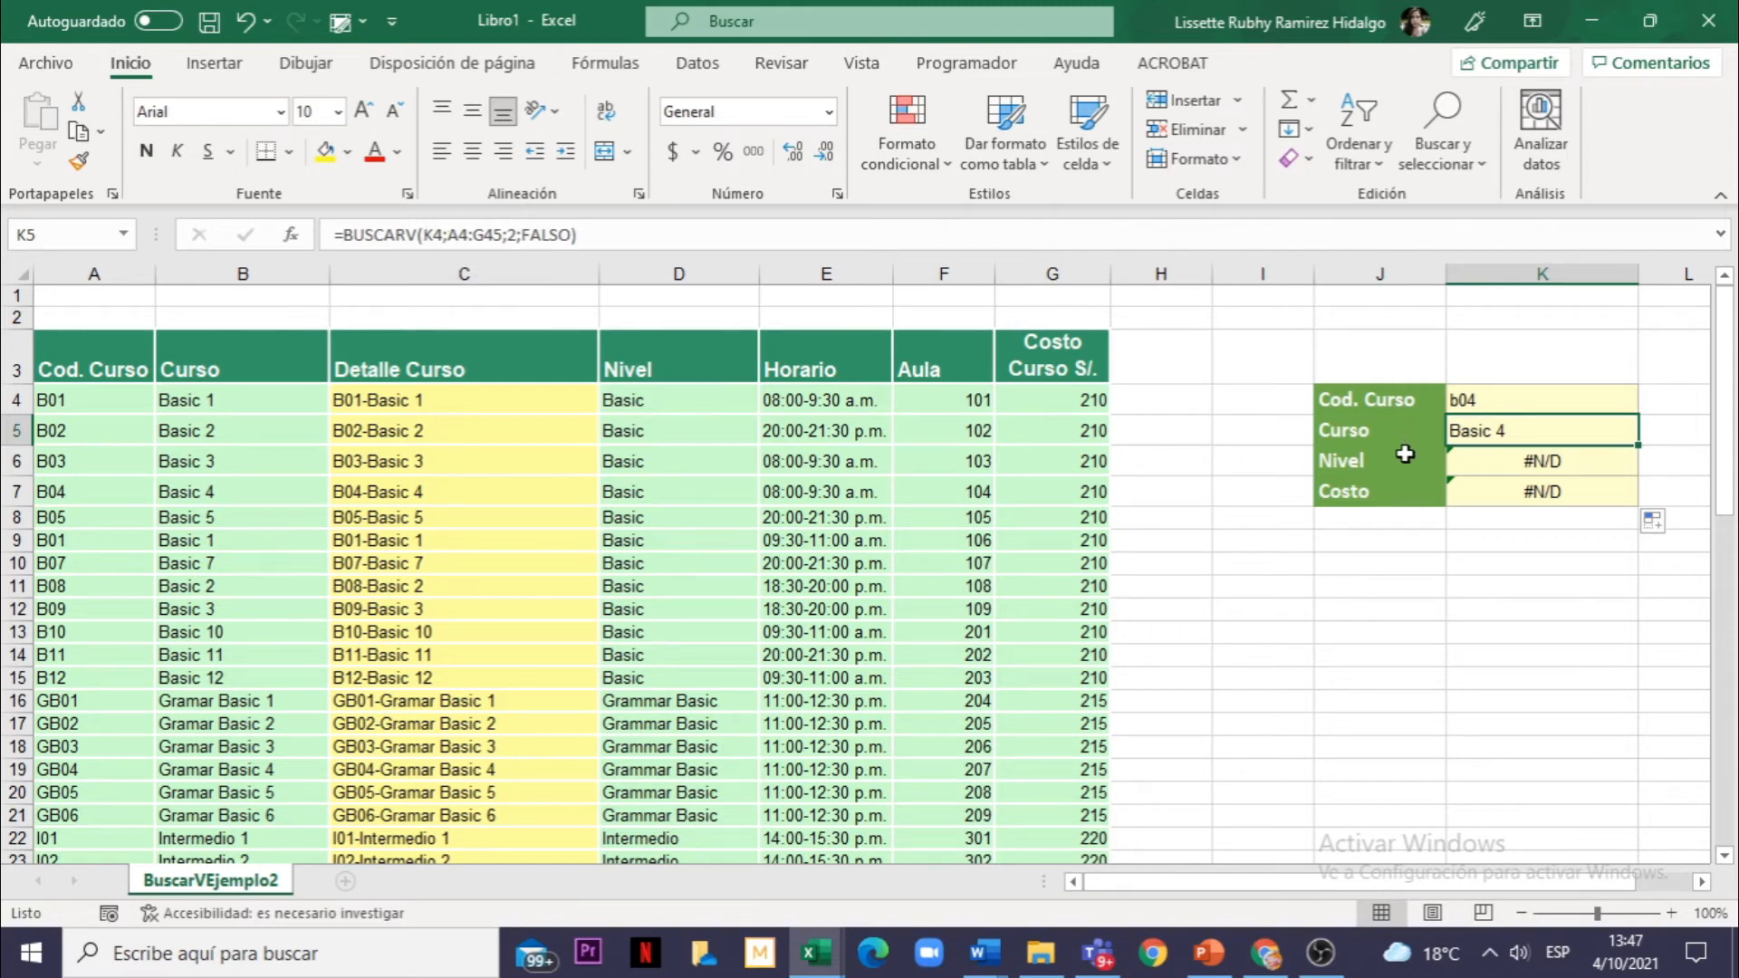
click(1493, 464)
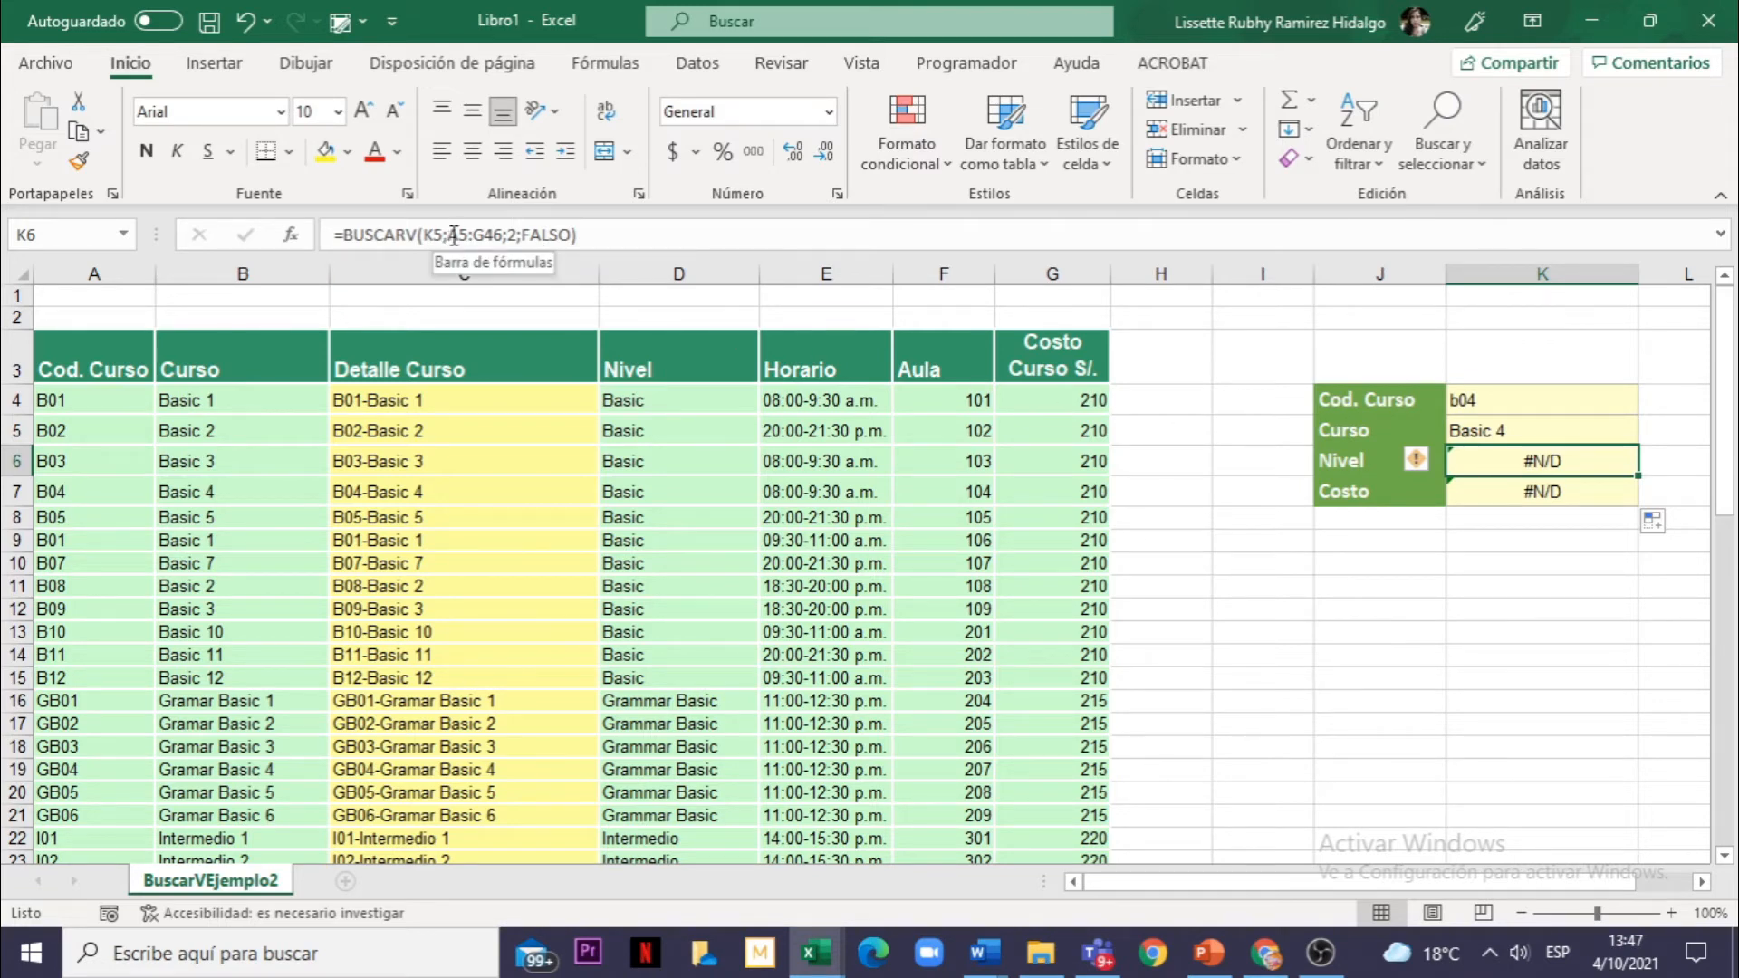
drag(455, 234, 503, 235)
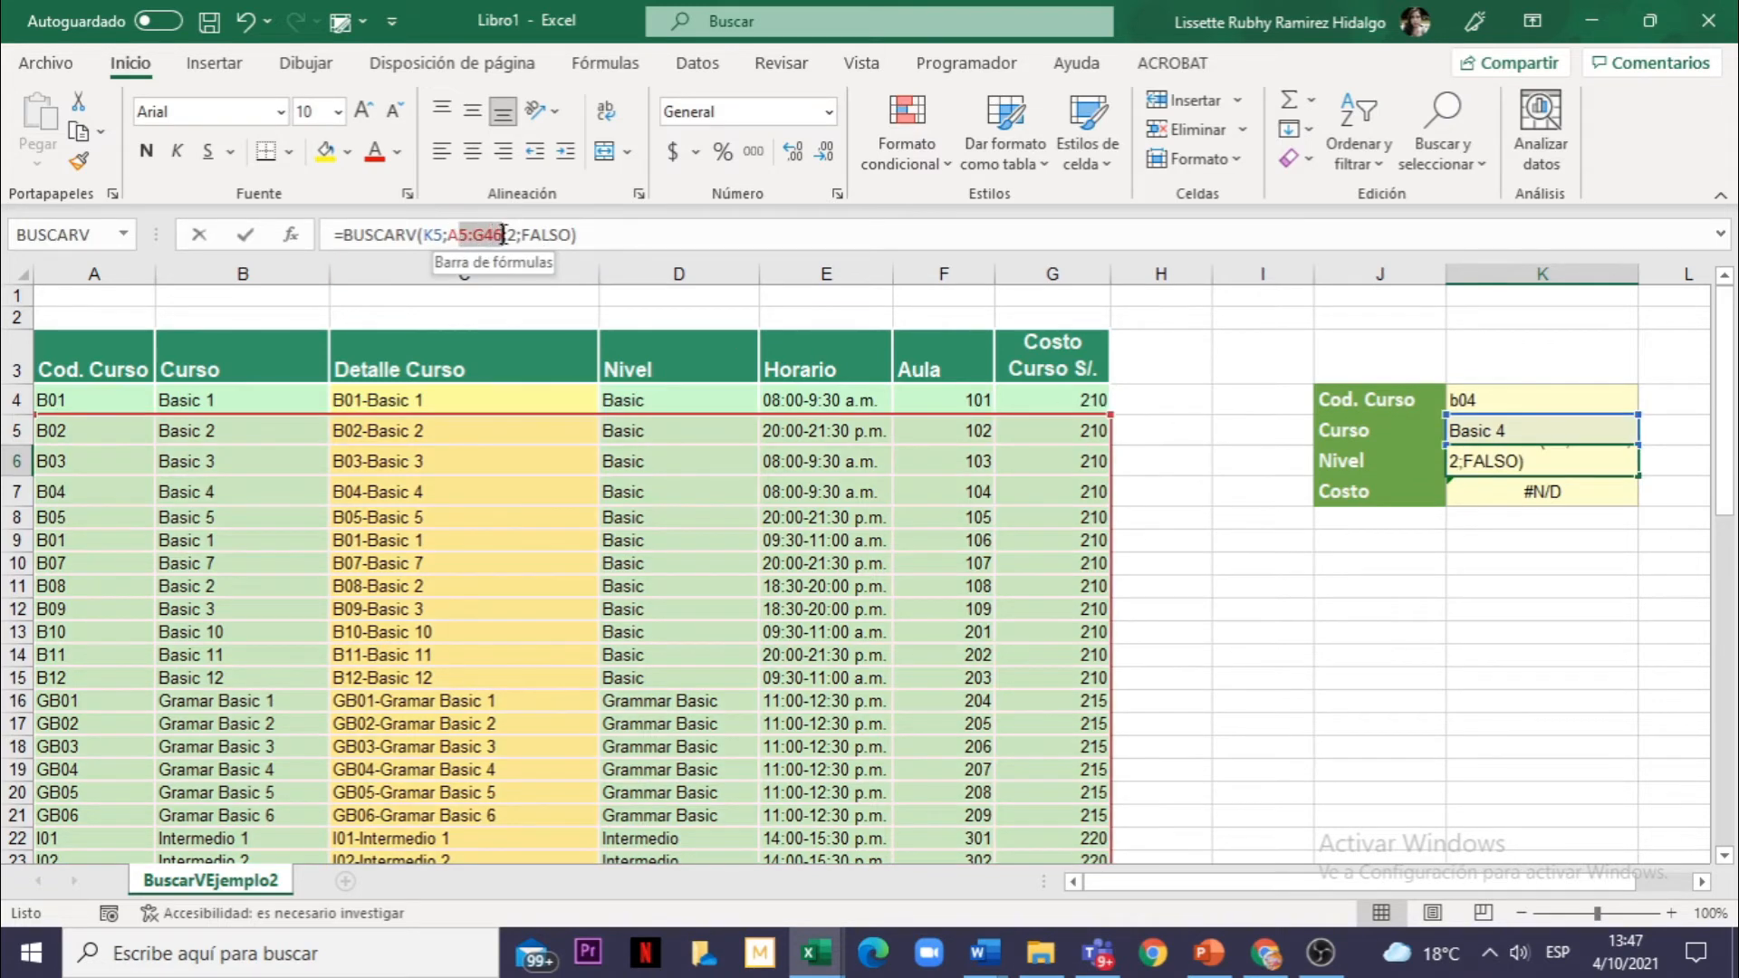
key(Return)
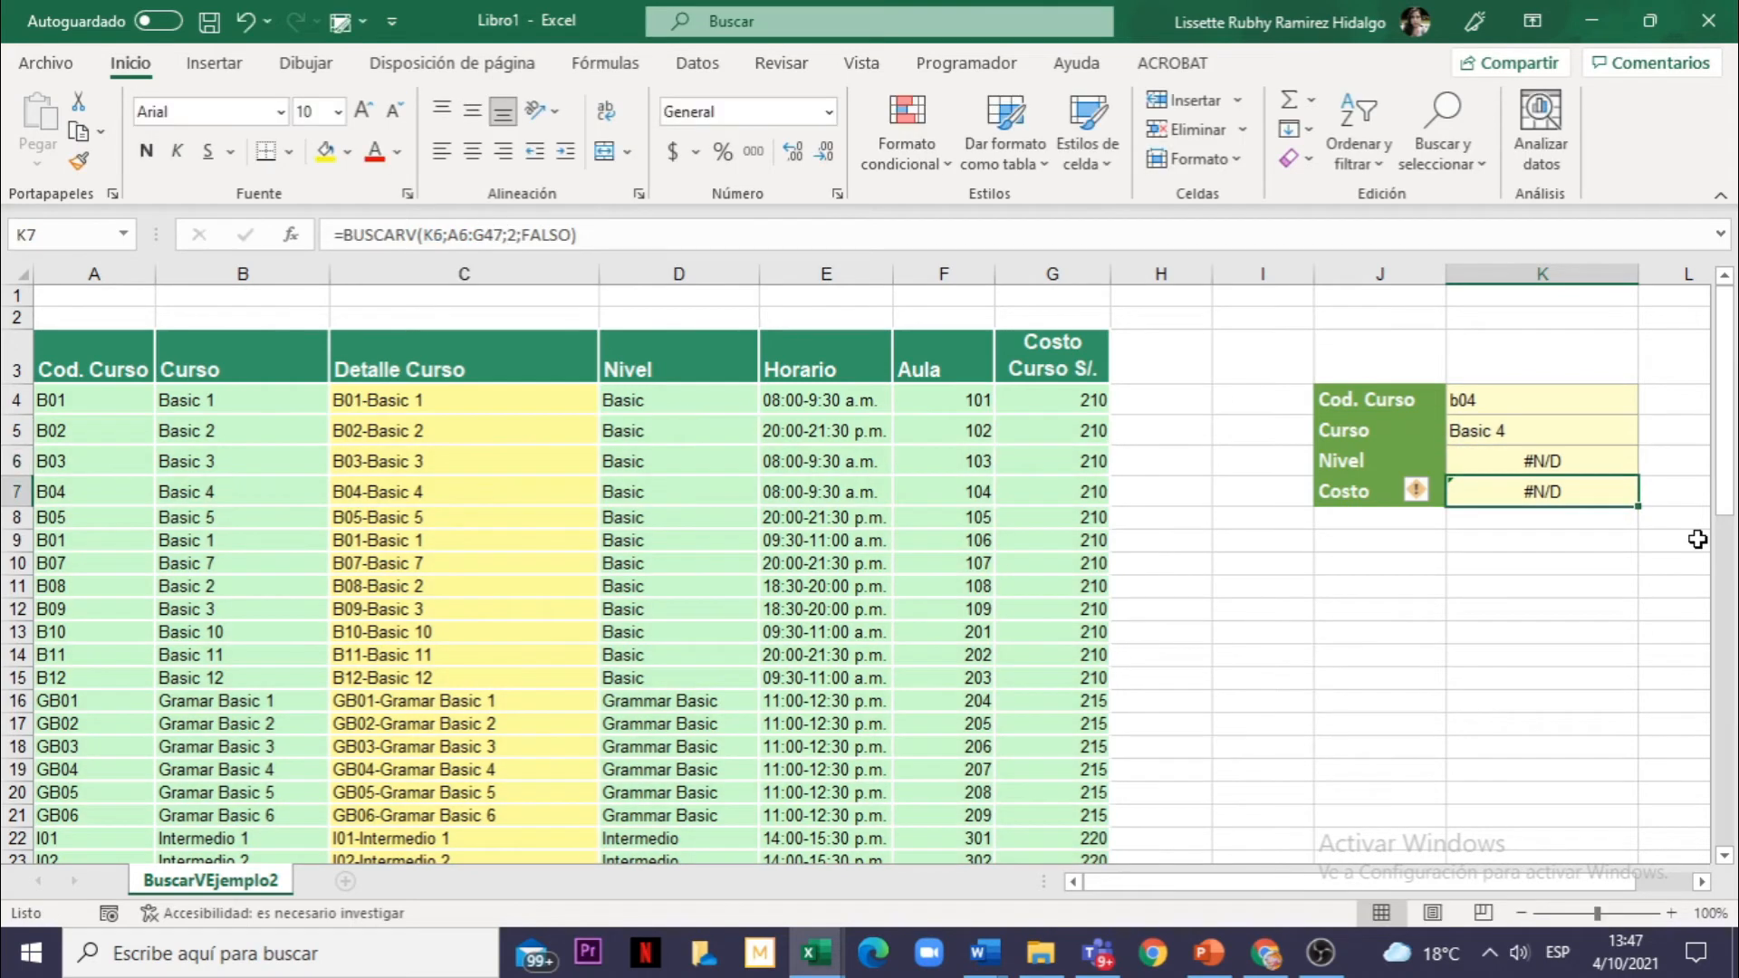
click(1531, 432)
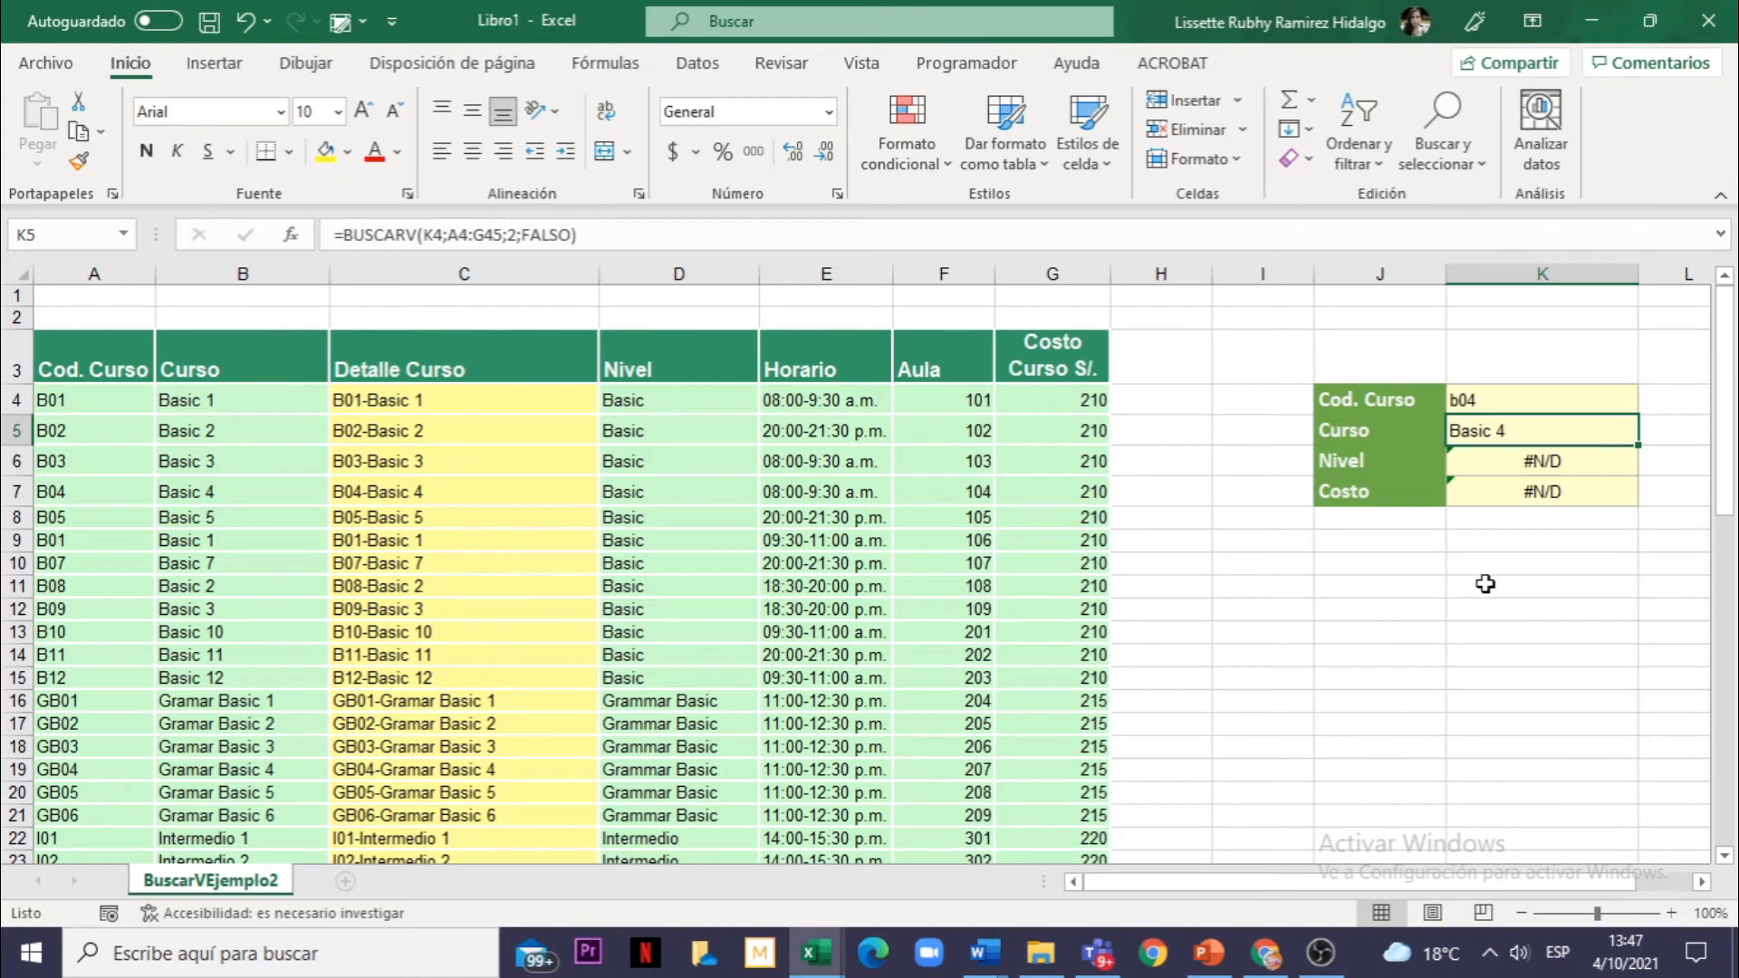
click(1535, 464)
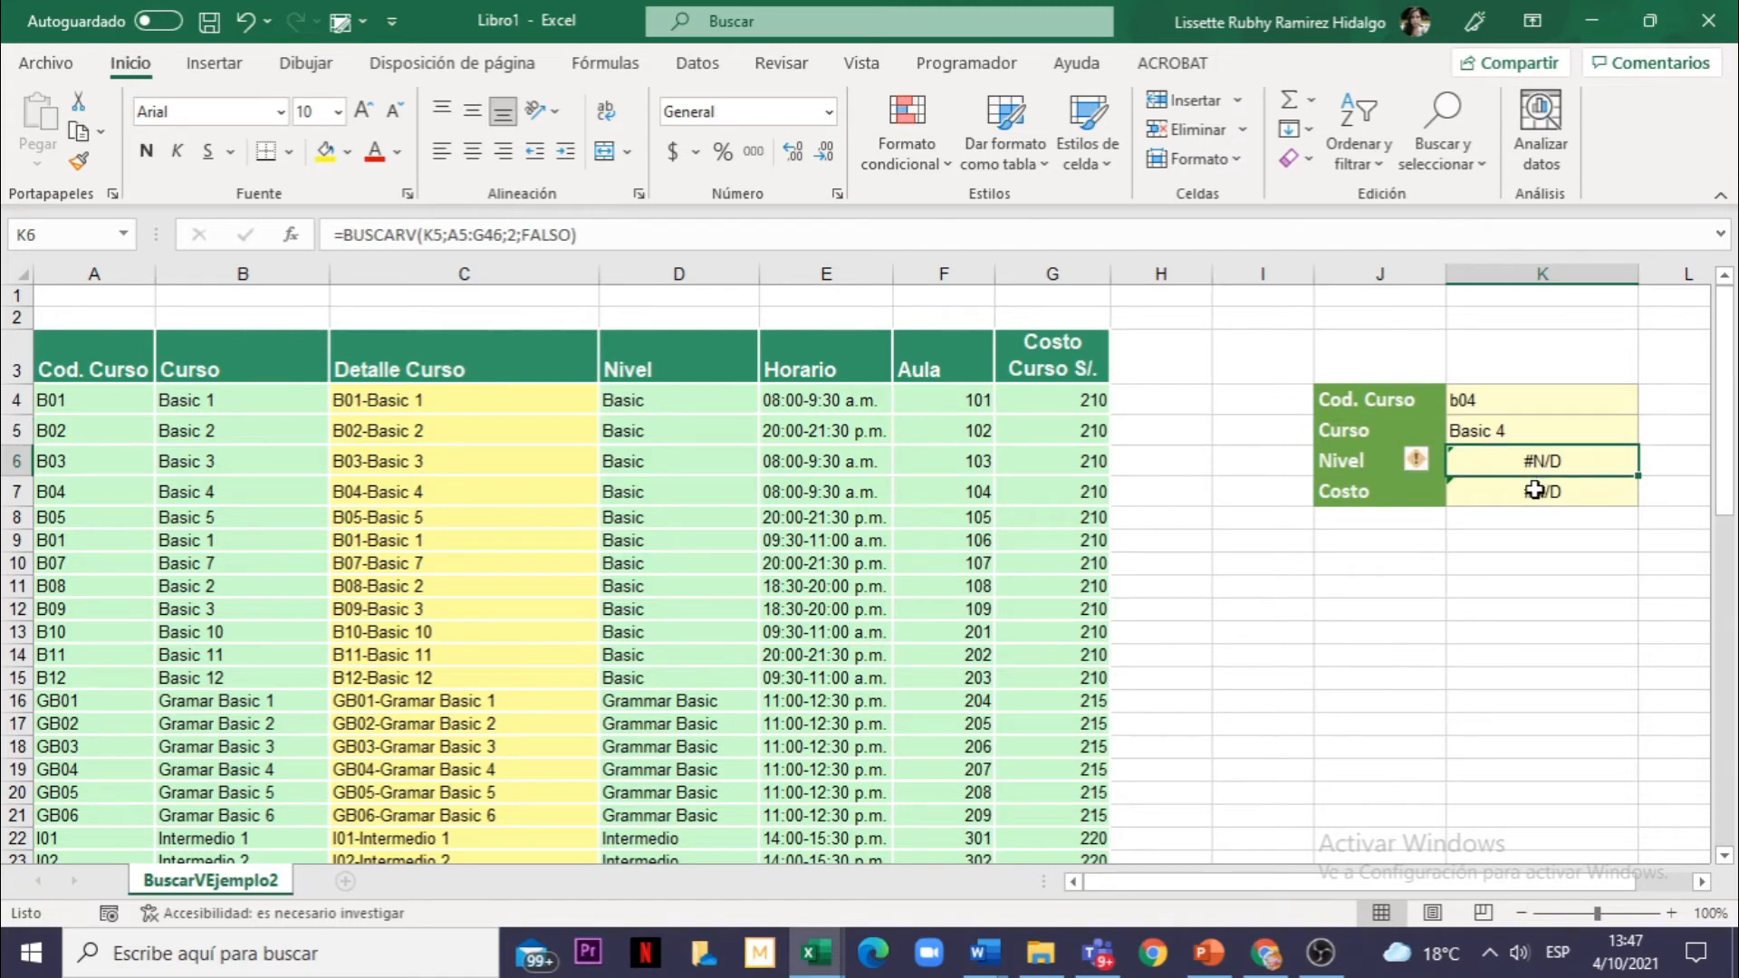
click(1535, 489)
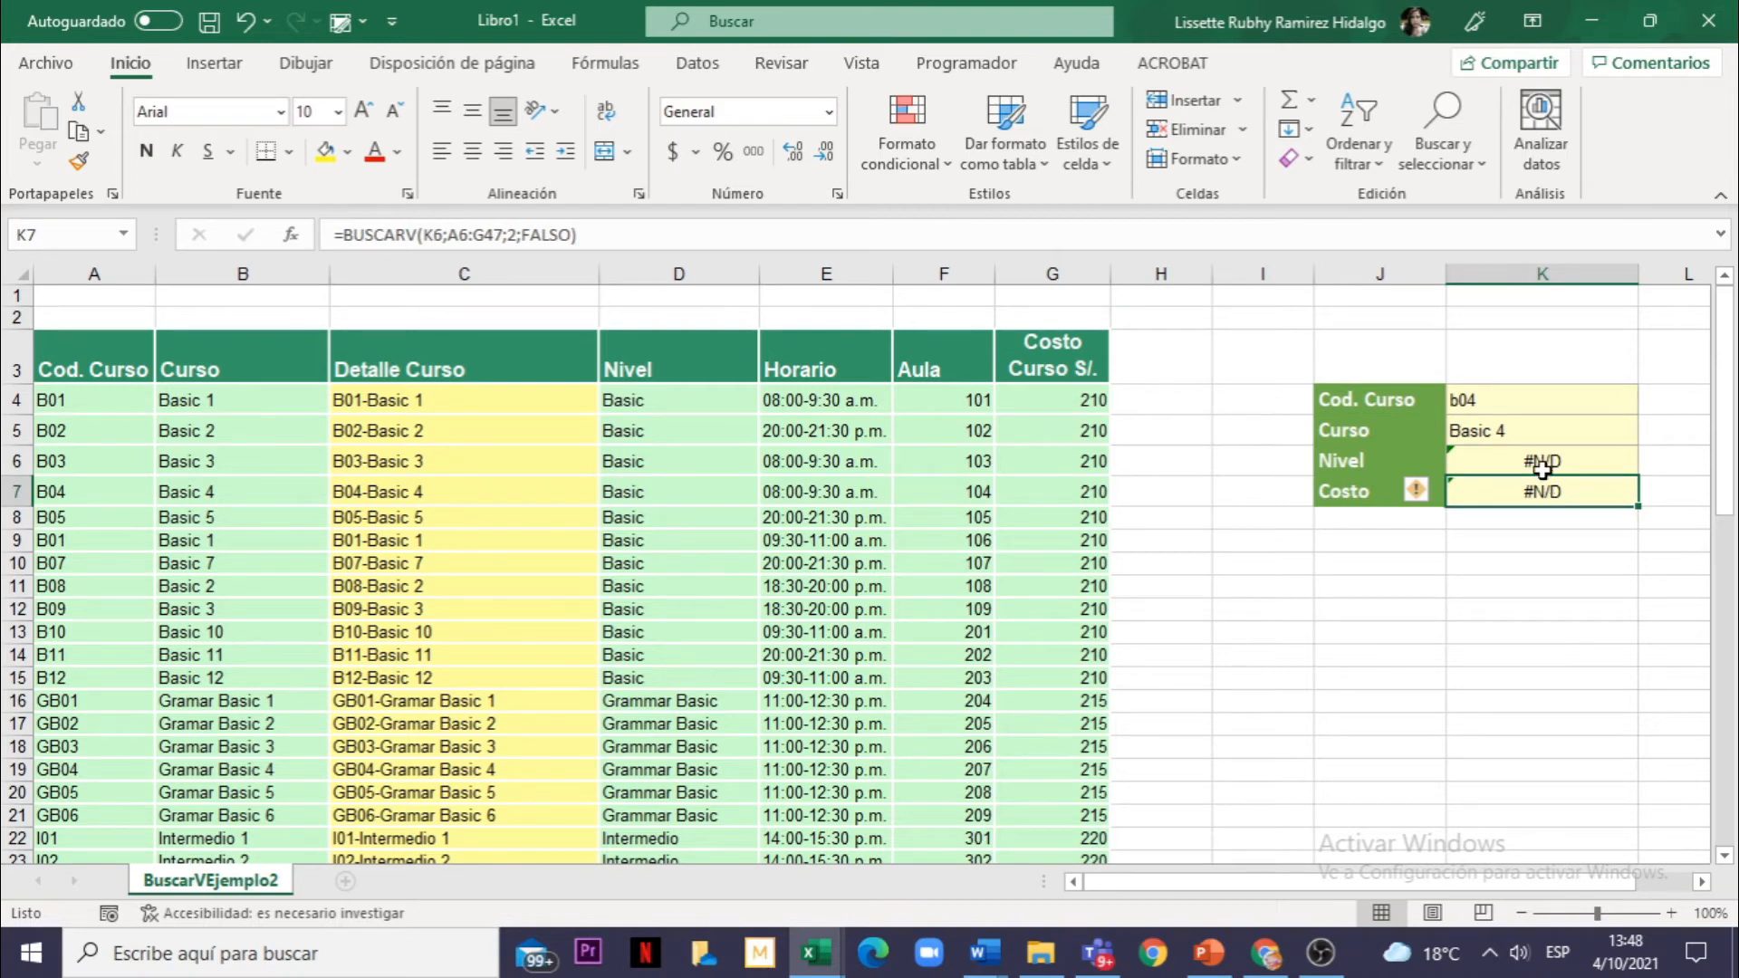
click(1544, 465)
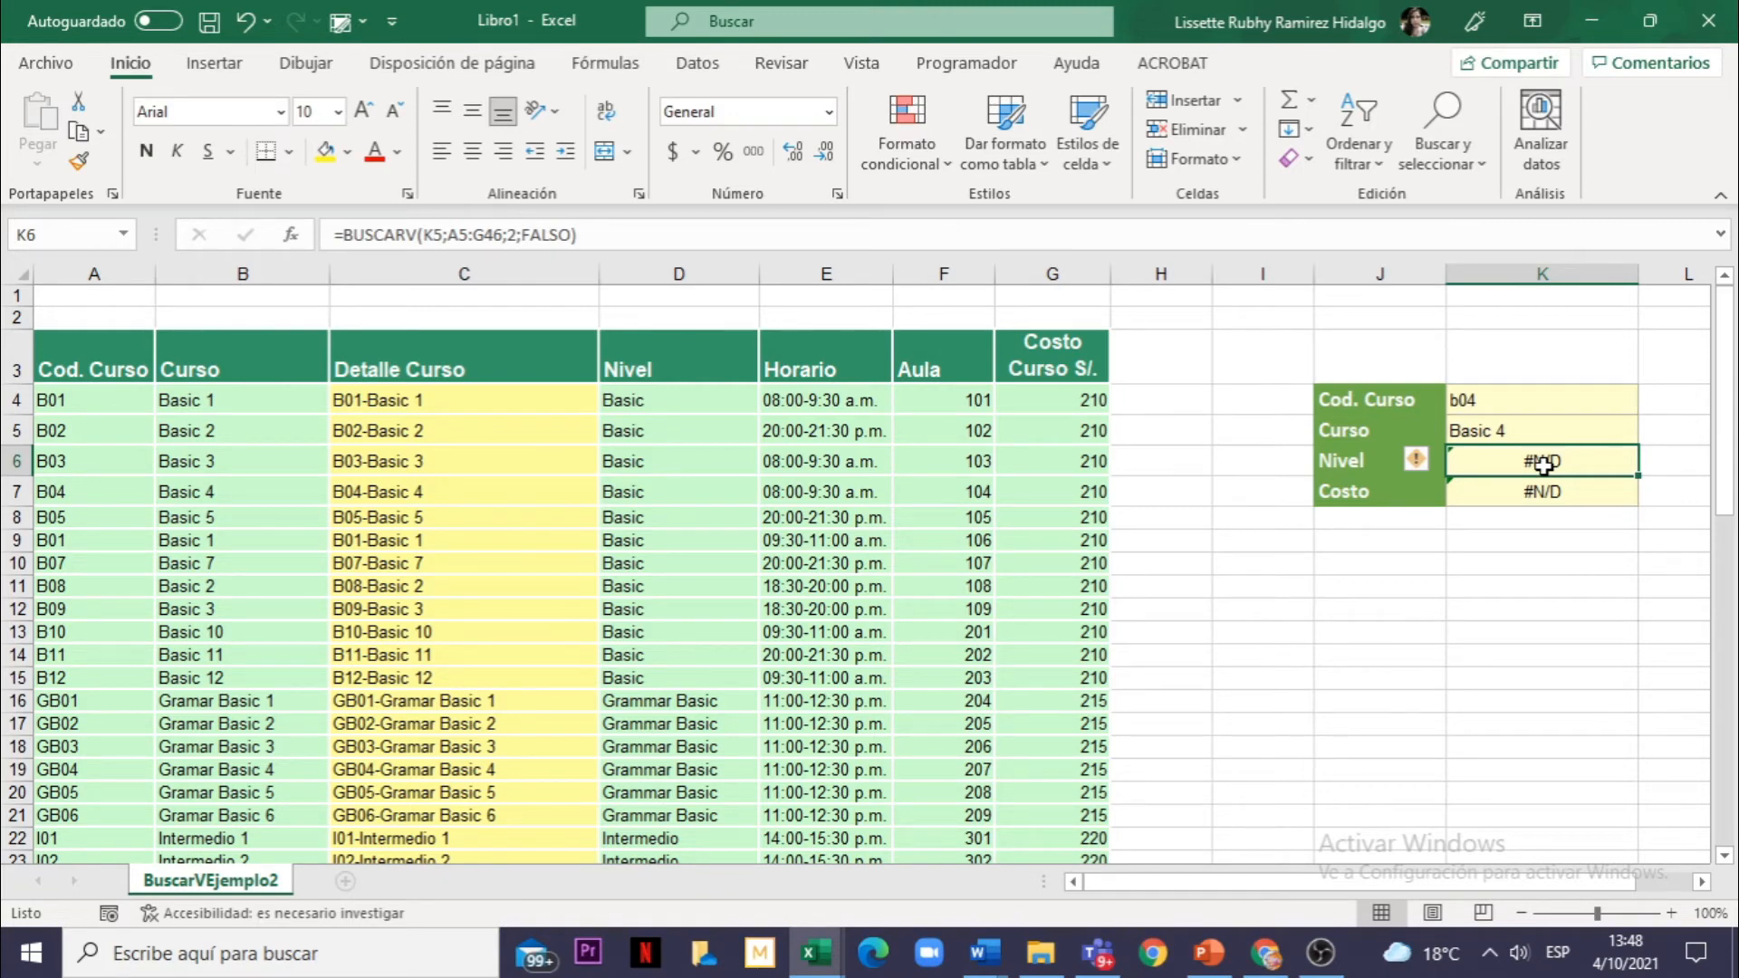
click(1543, 487)
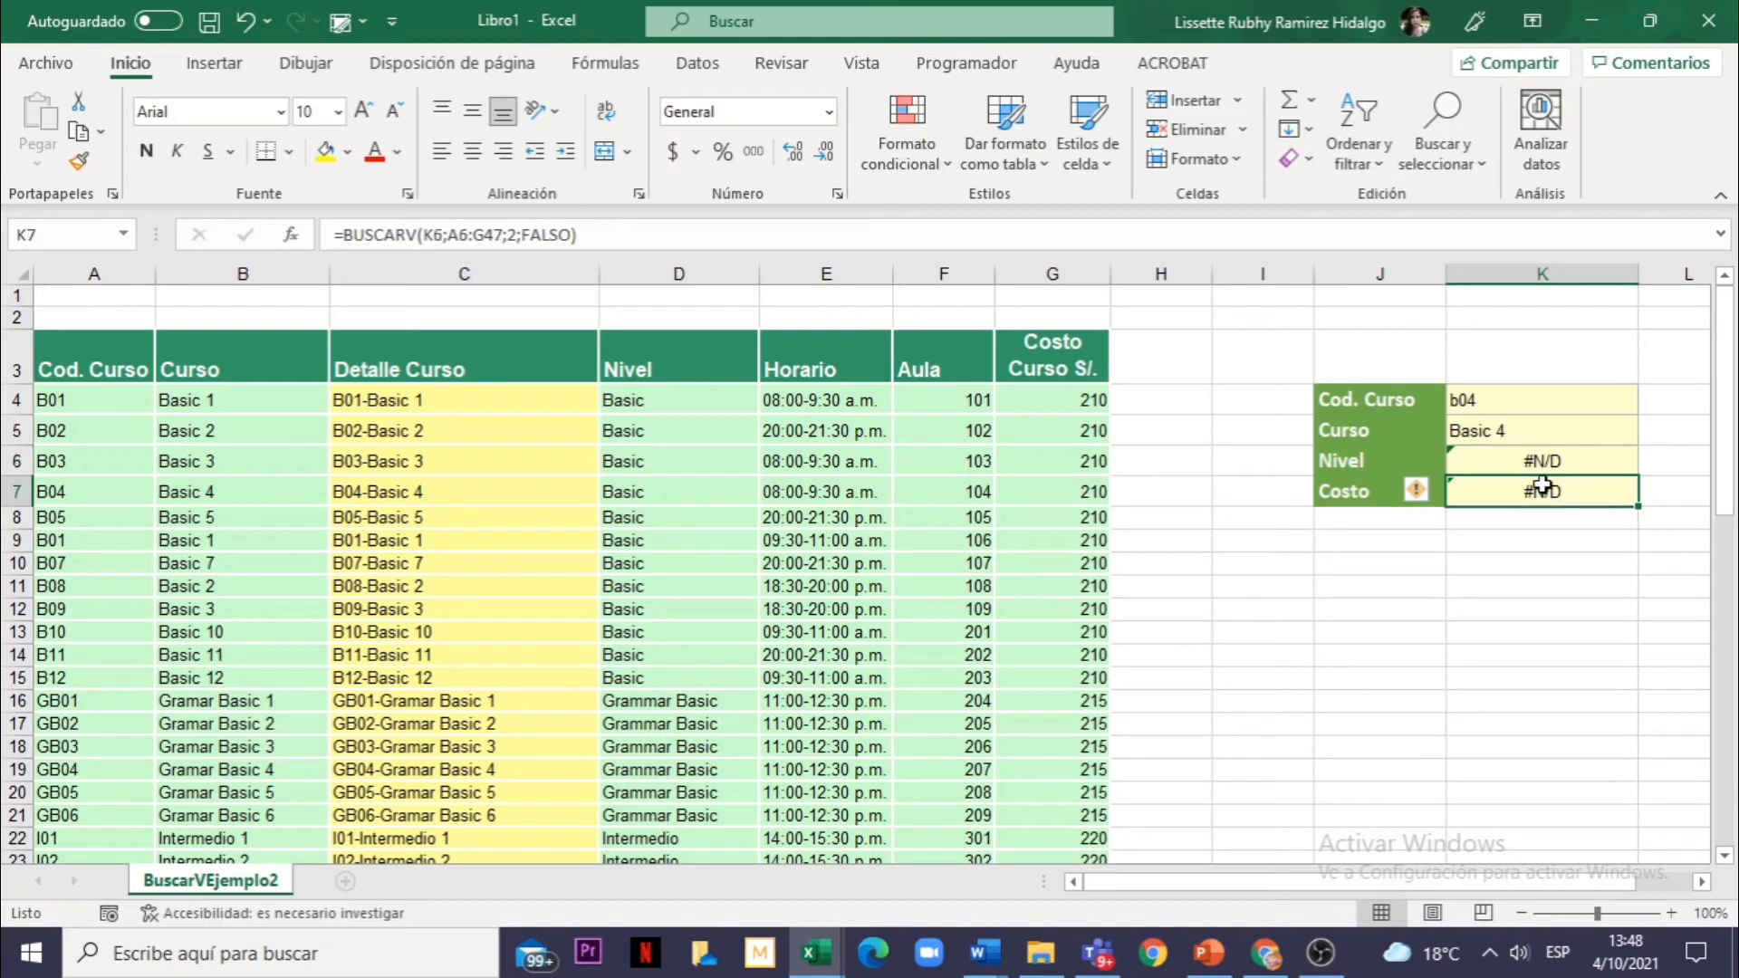
click(1541, 464)
click(1539, 487)
Make the lookup value $K$4 and the table range $A$4:$G$45 absolute references in K5's BUSCARV formula.
click(1539, 440)
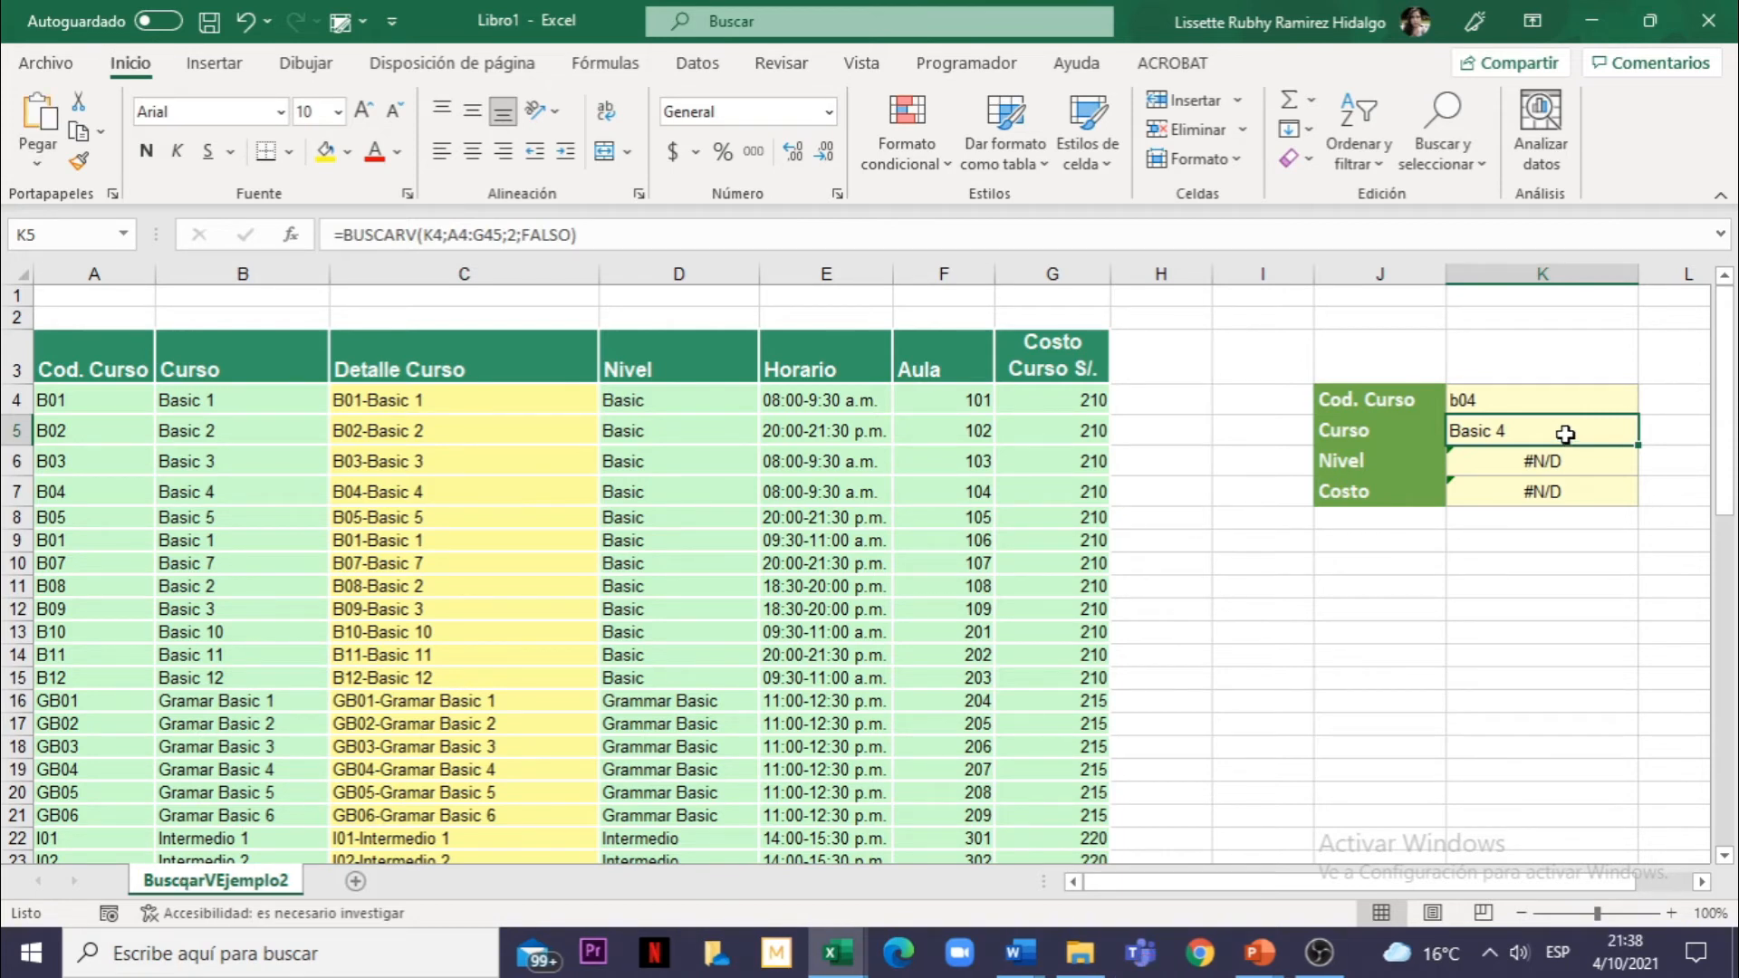
click(426, 235)
drag(425, 235, 441, 233)
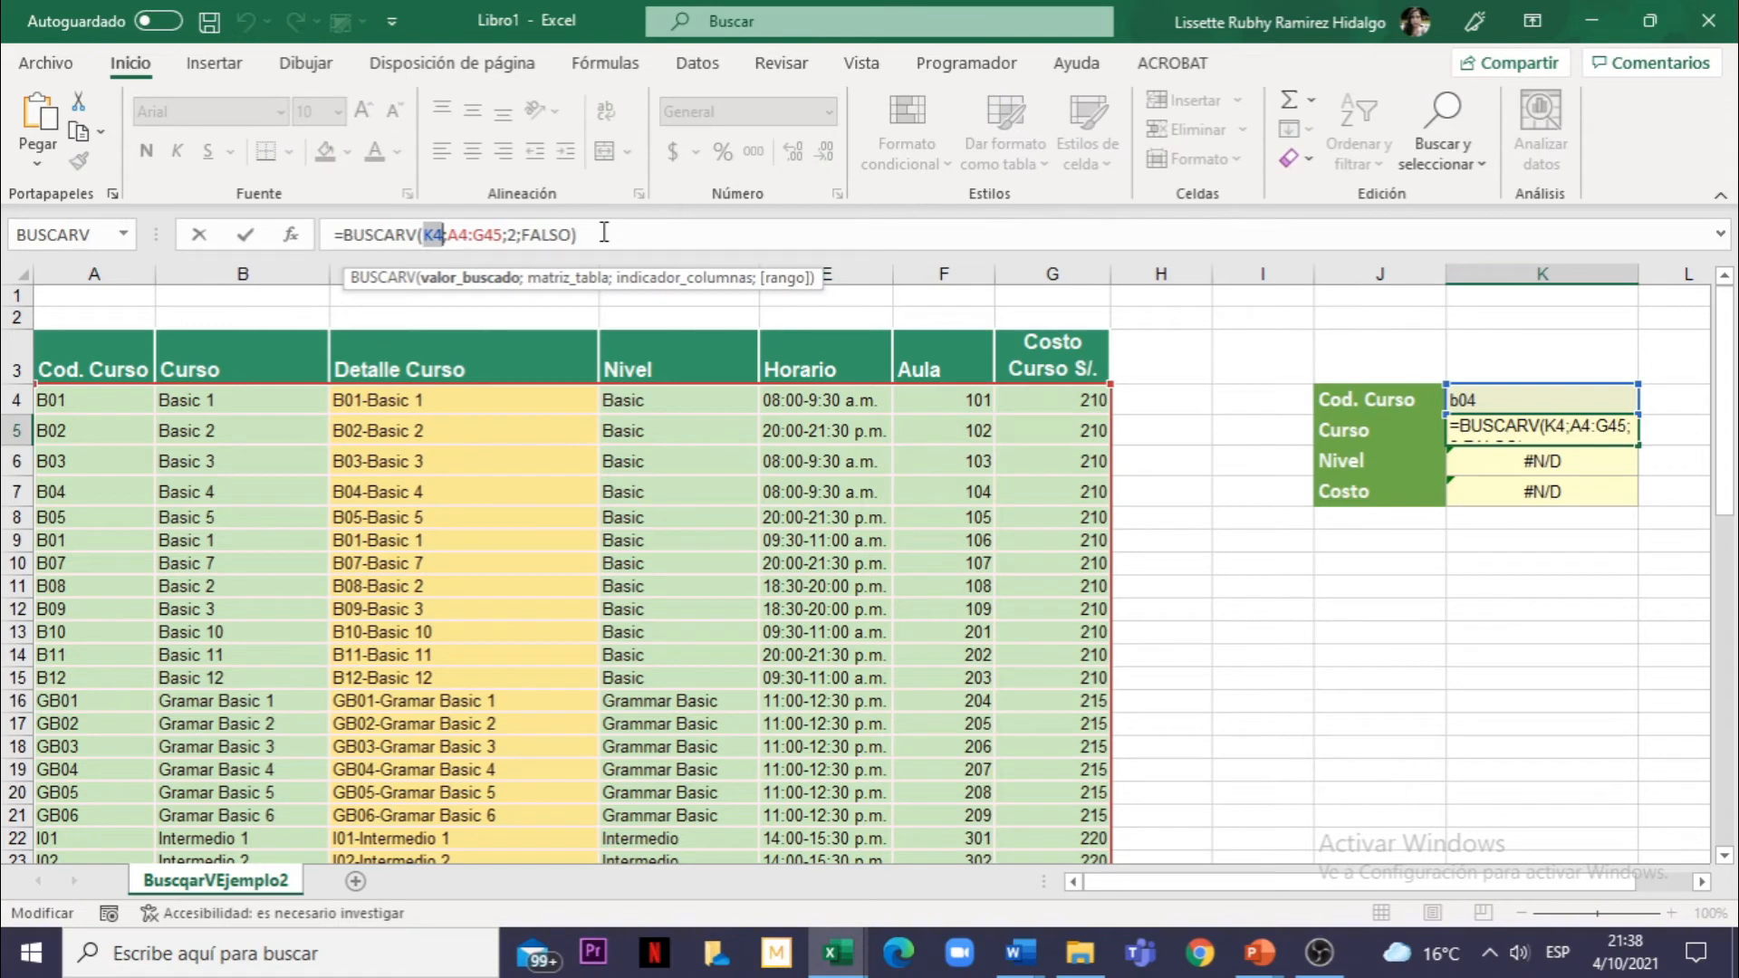
key(F4)
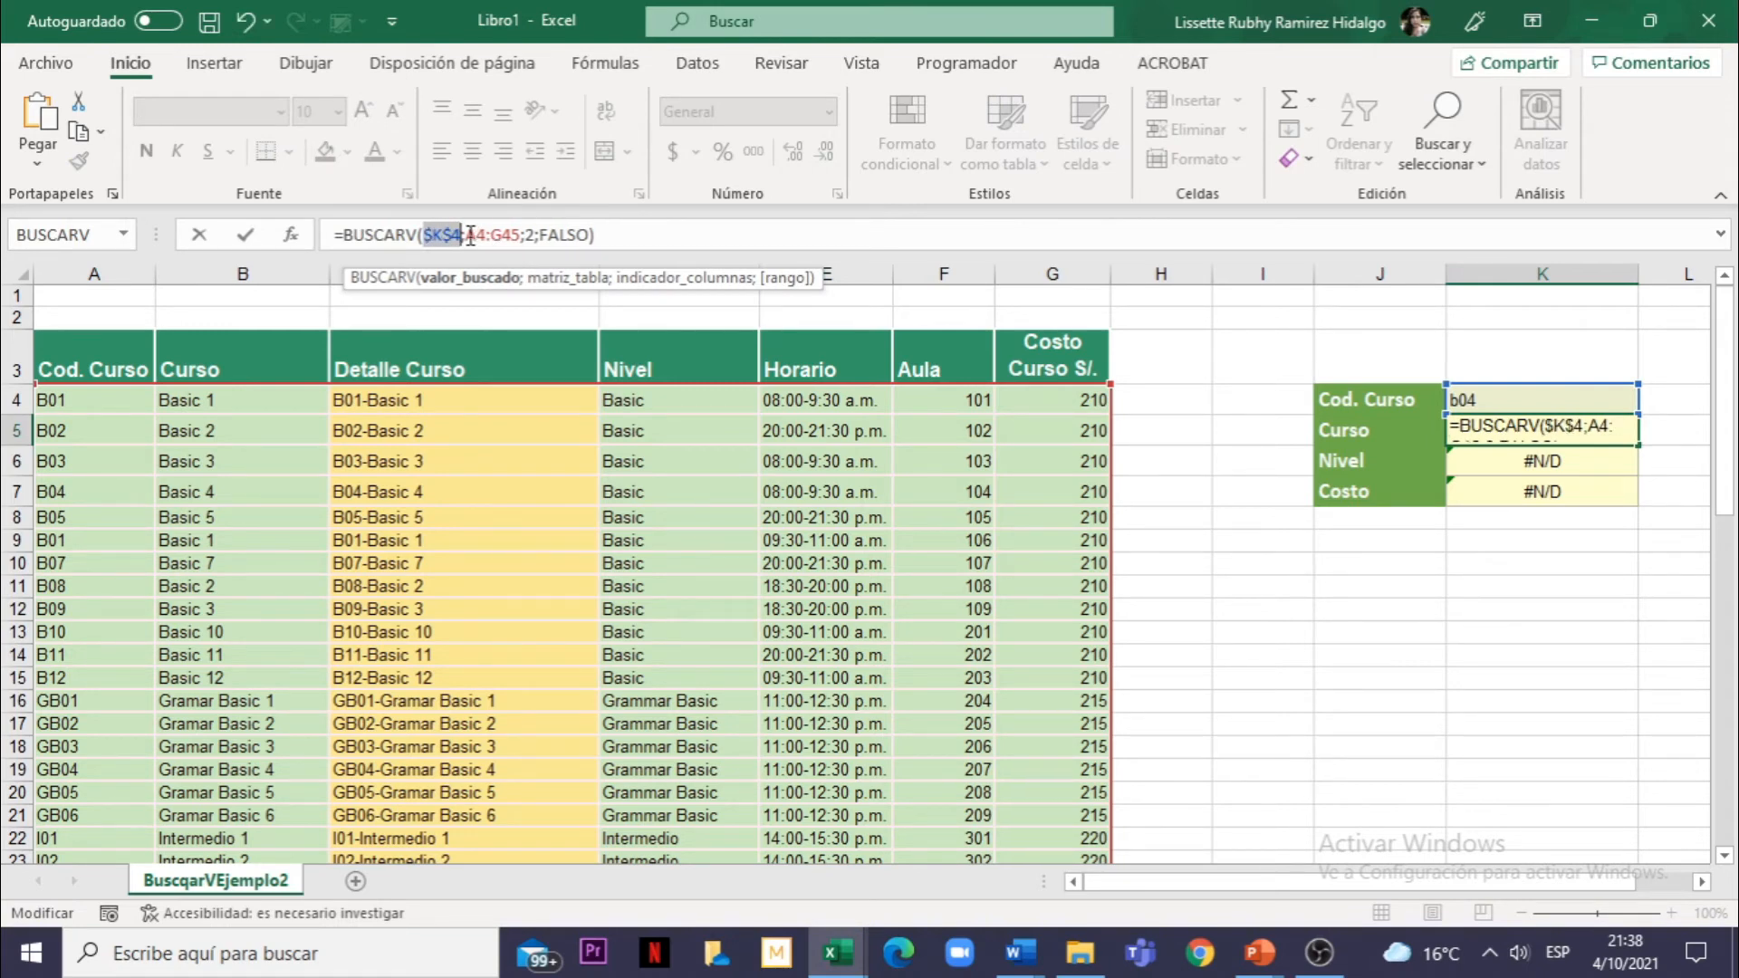
drag(467, 235, 532, 234)
key(F4)
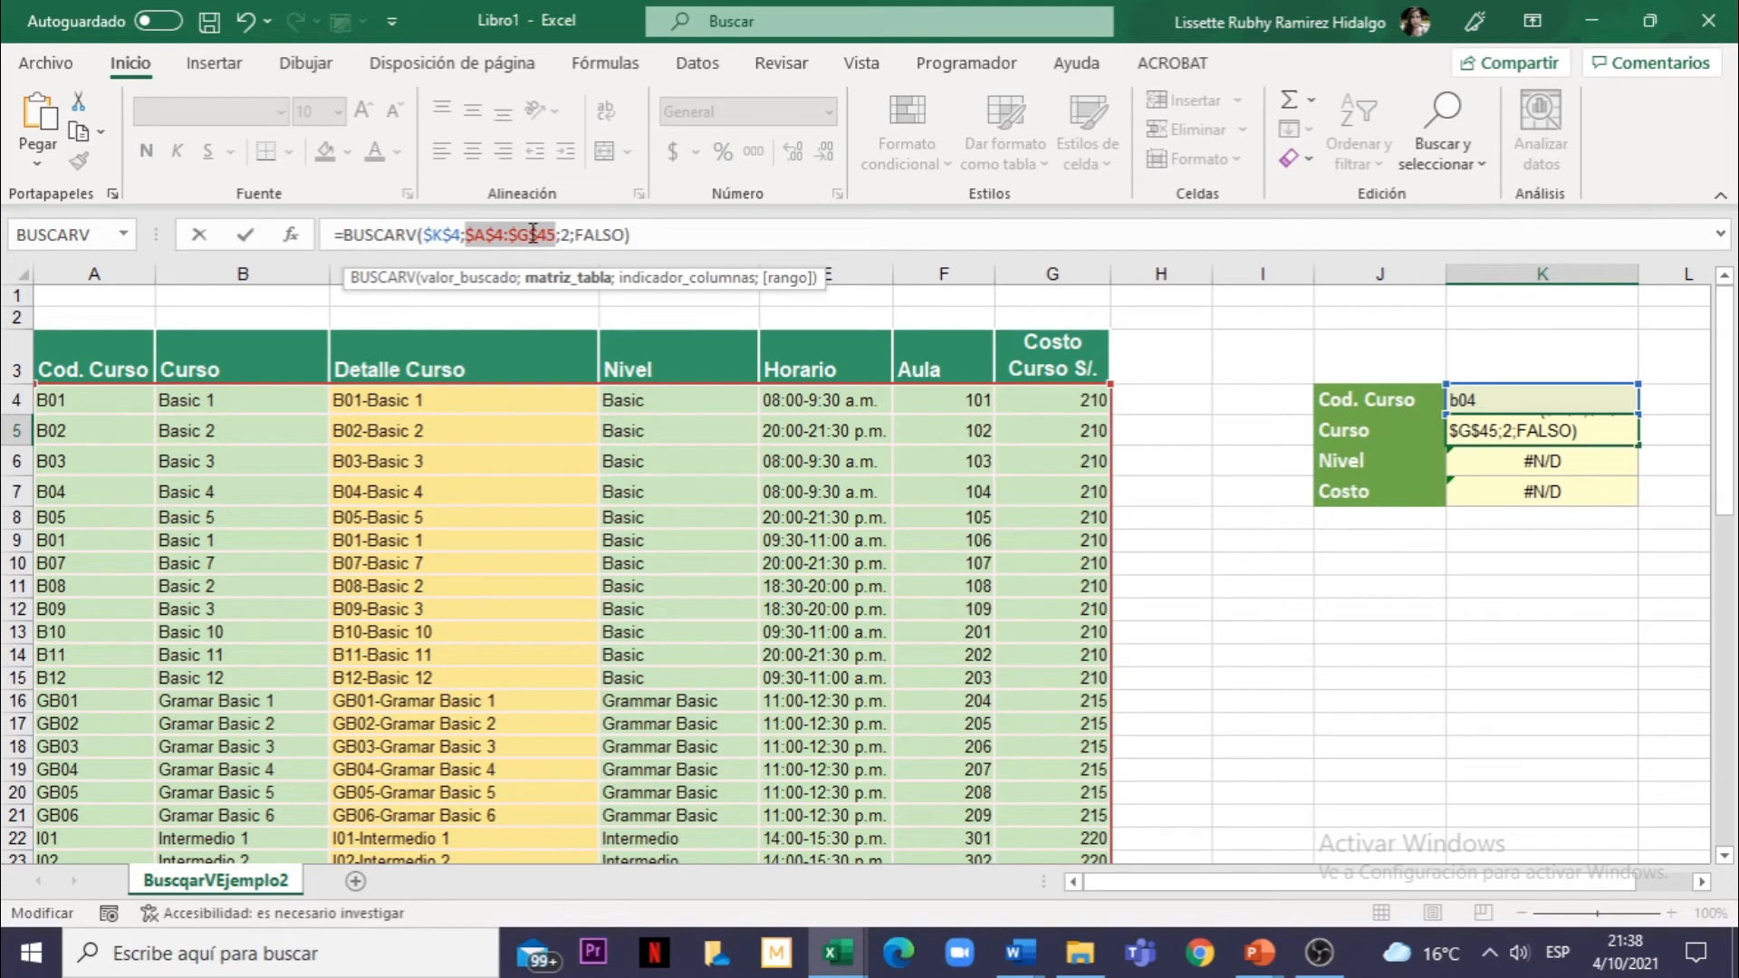
click(656, 235)
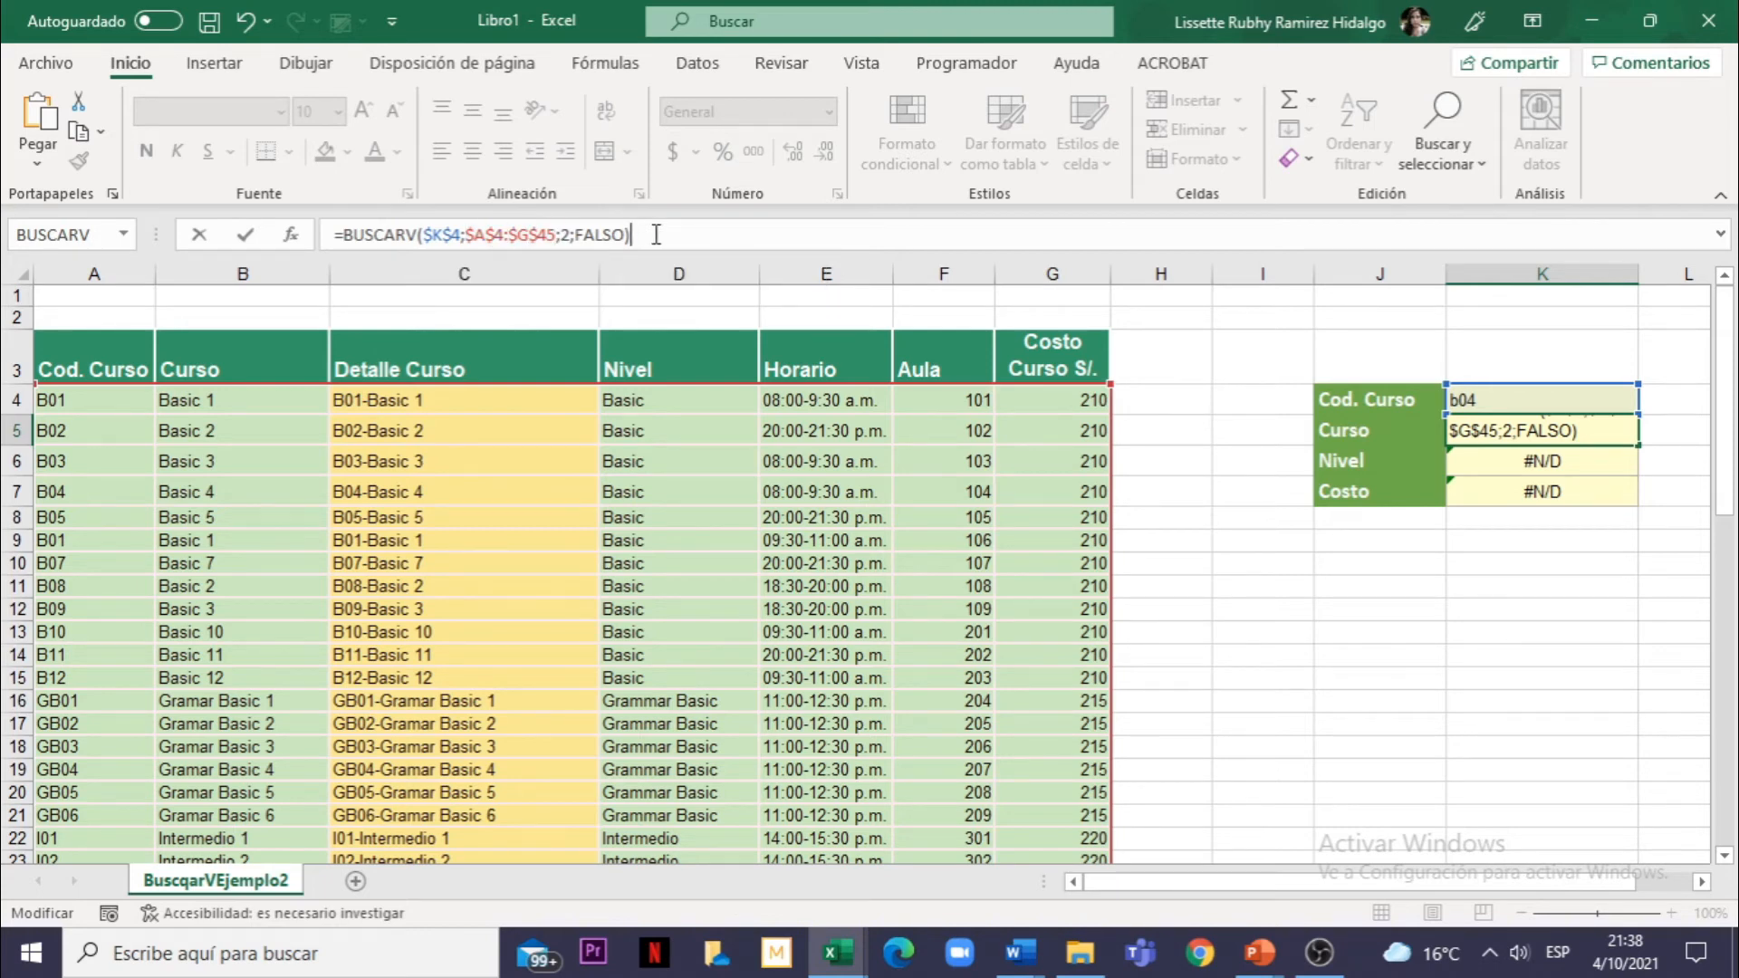
key(Return)
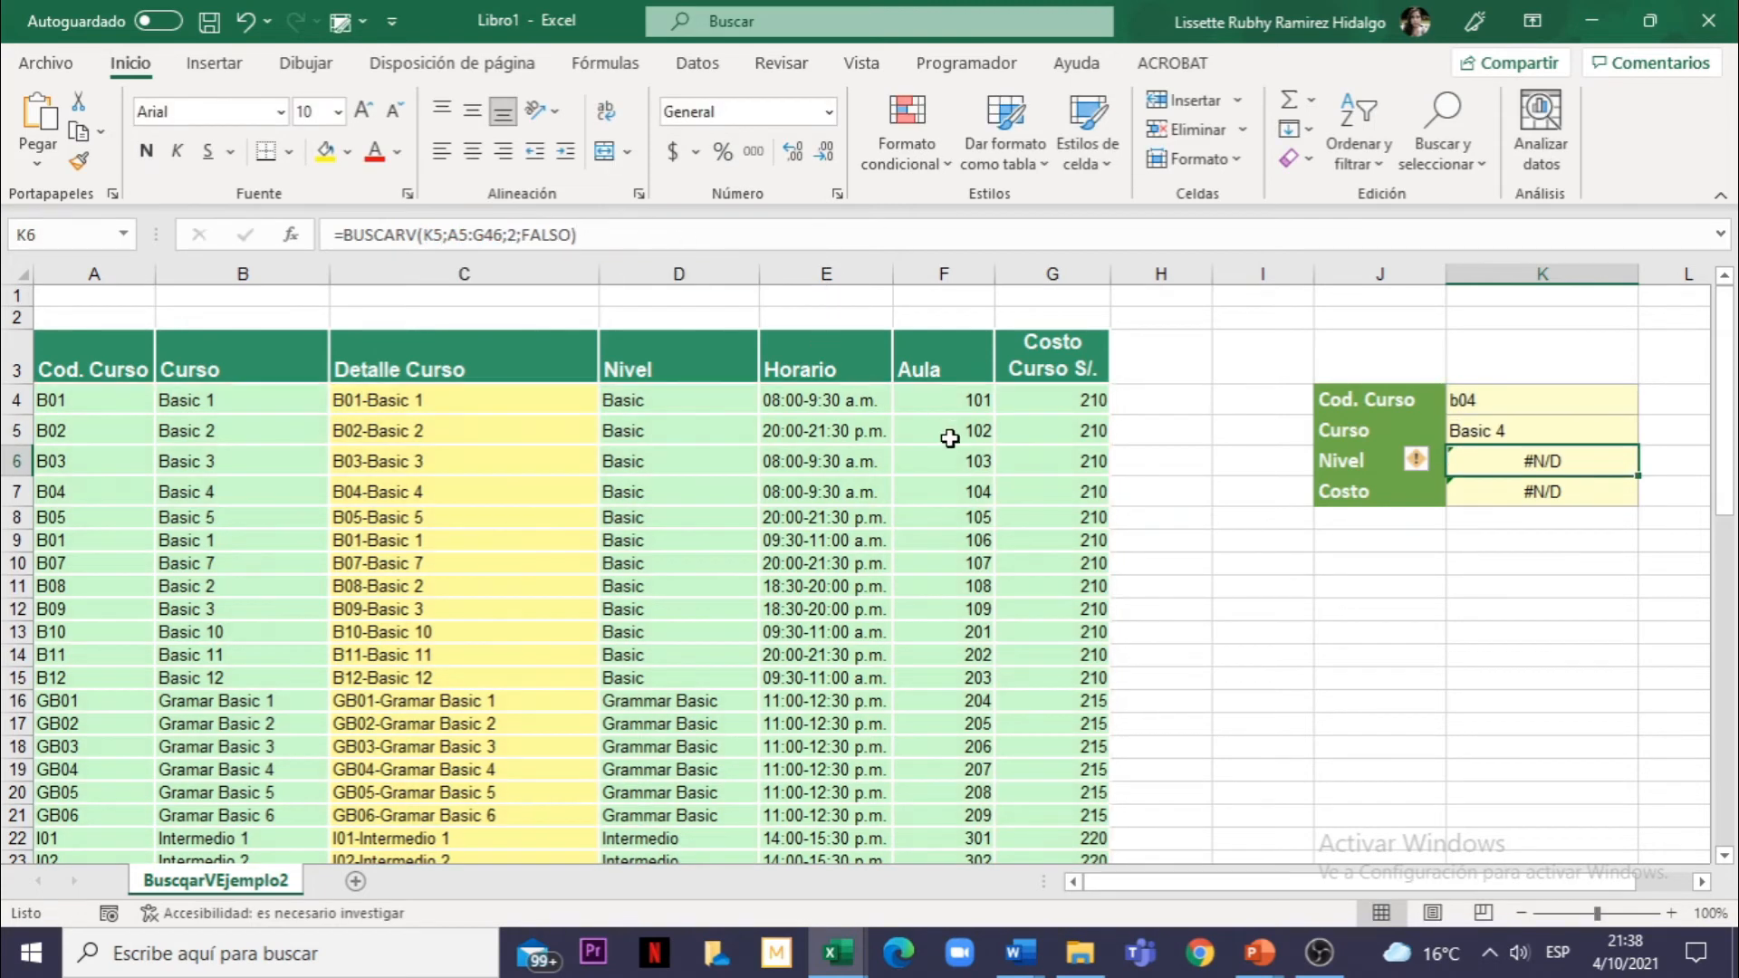
Copy the BUSCARV formula with absolute references from K5 down to K6 and K7, and check the copied references.
click(1592, 430)
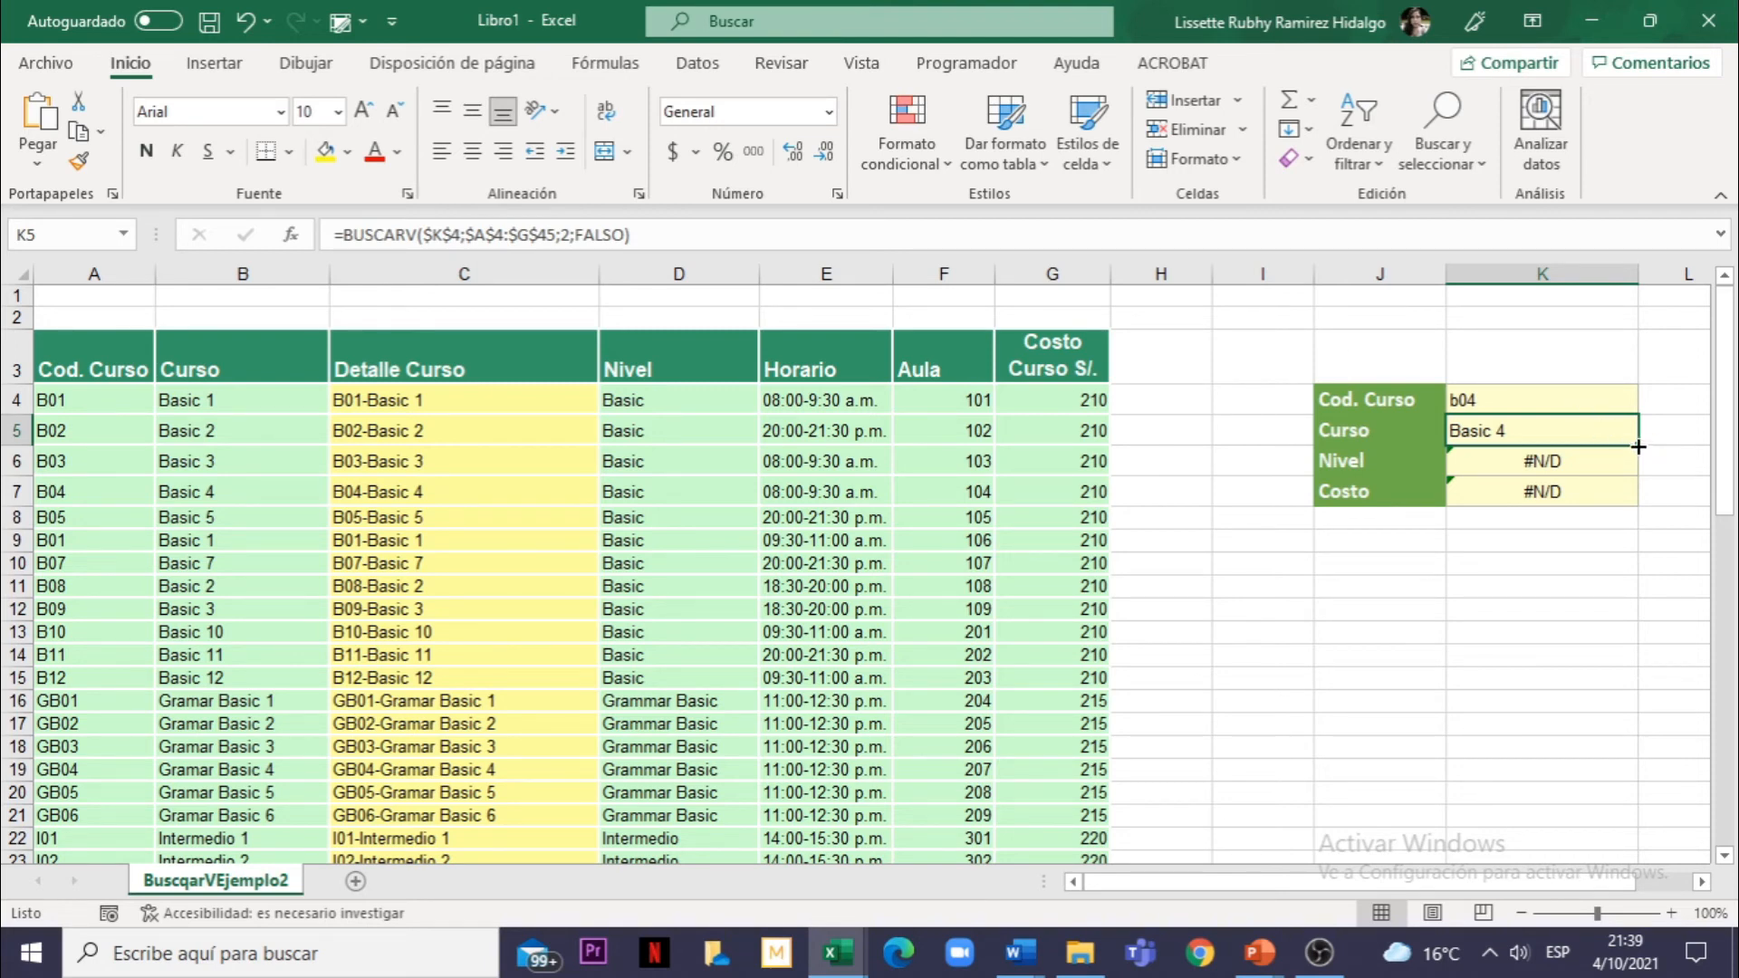
drag(1638, 447, 1635, 496)
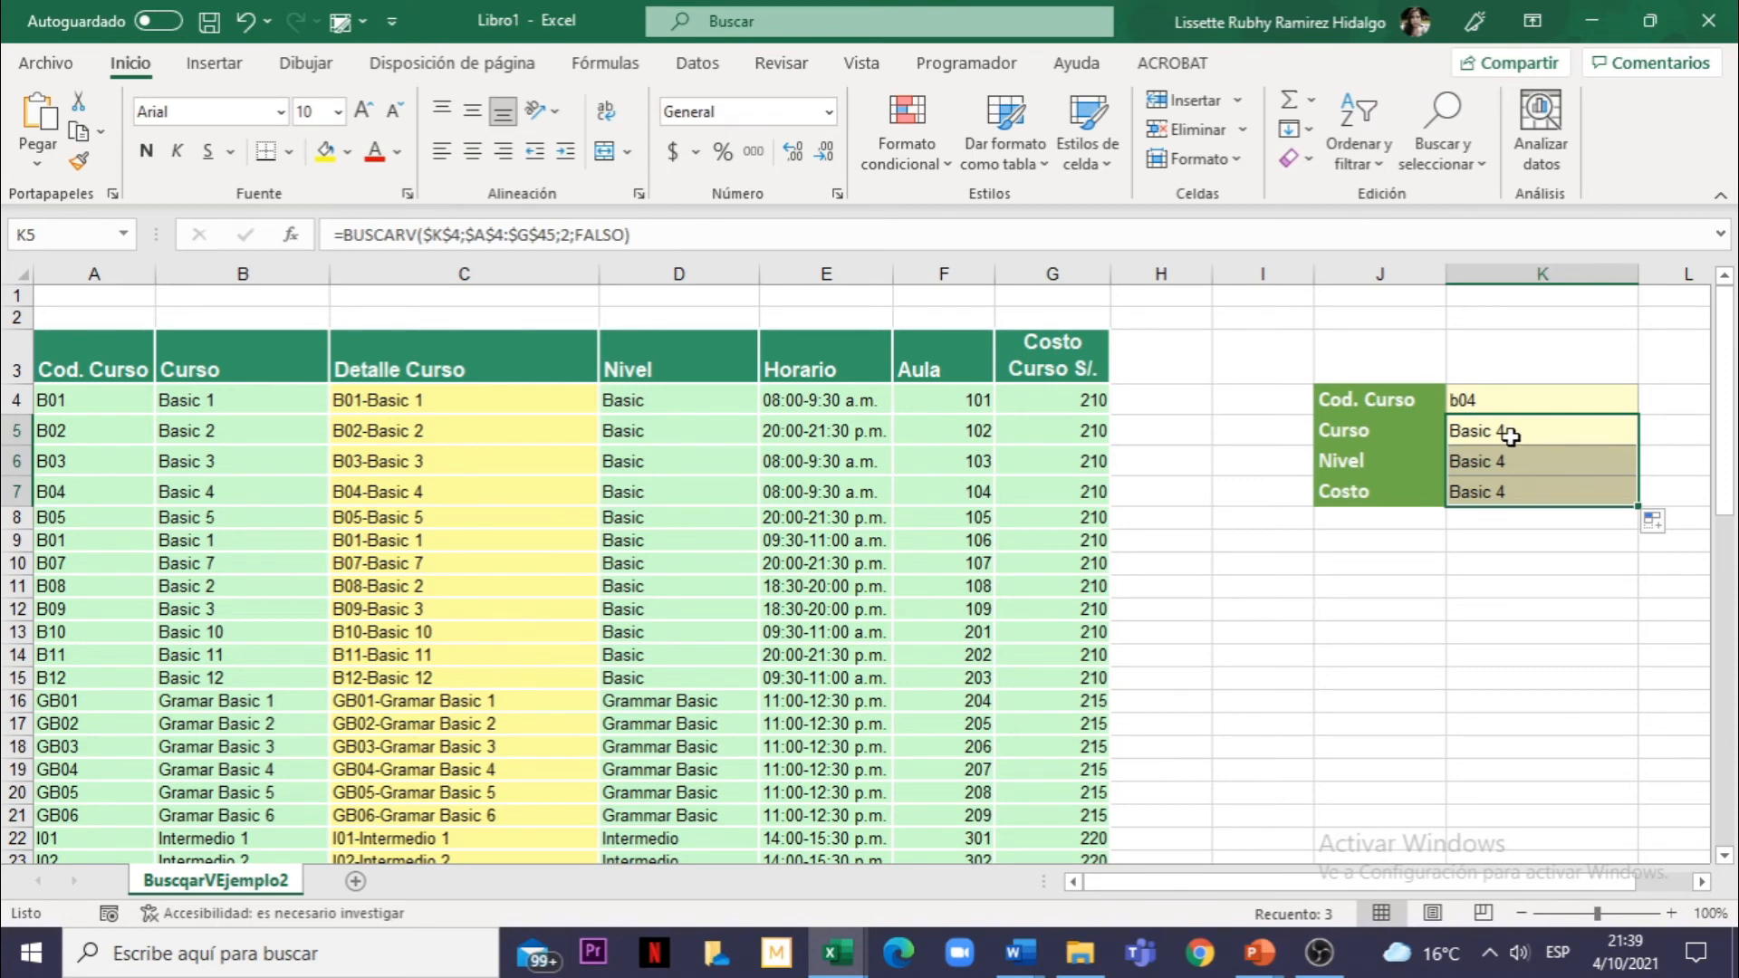
click(1505, 464)
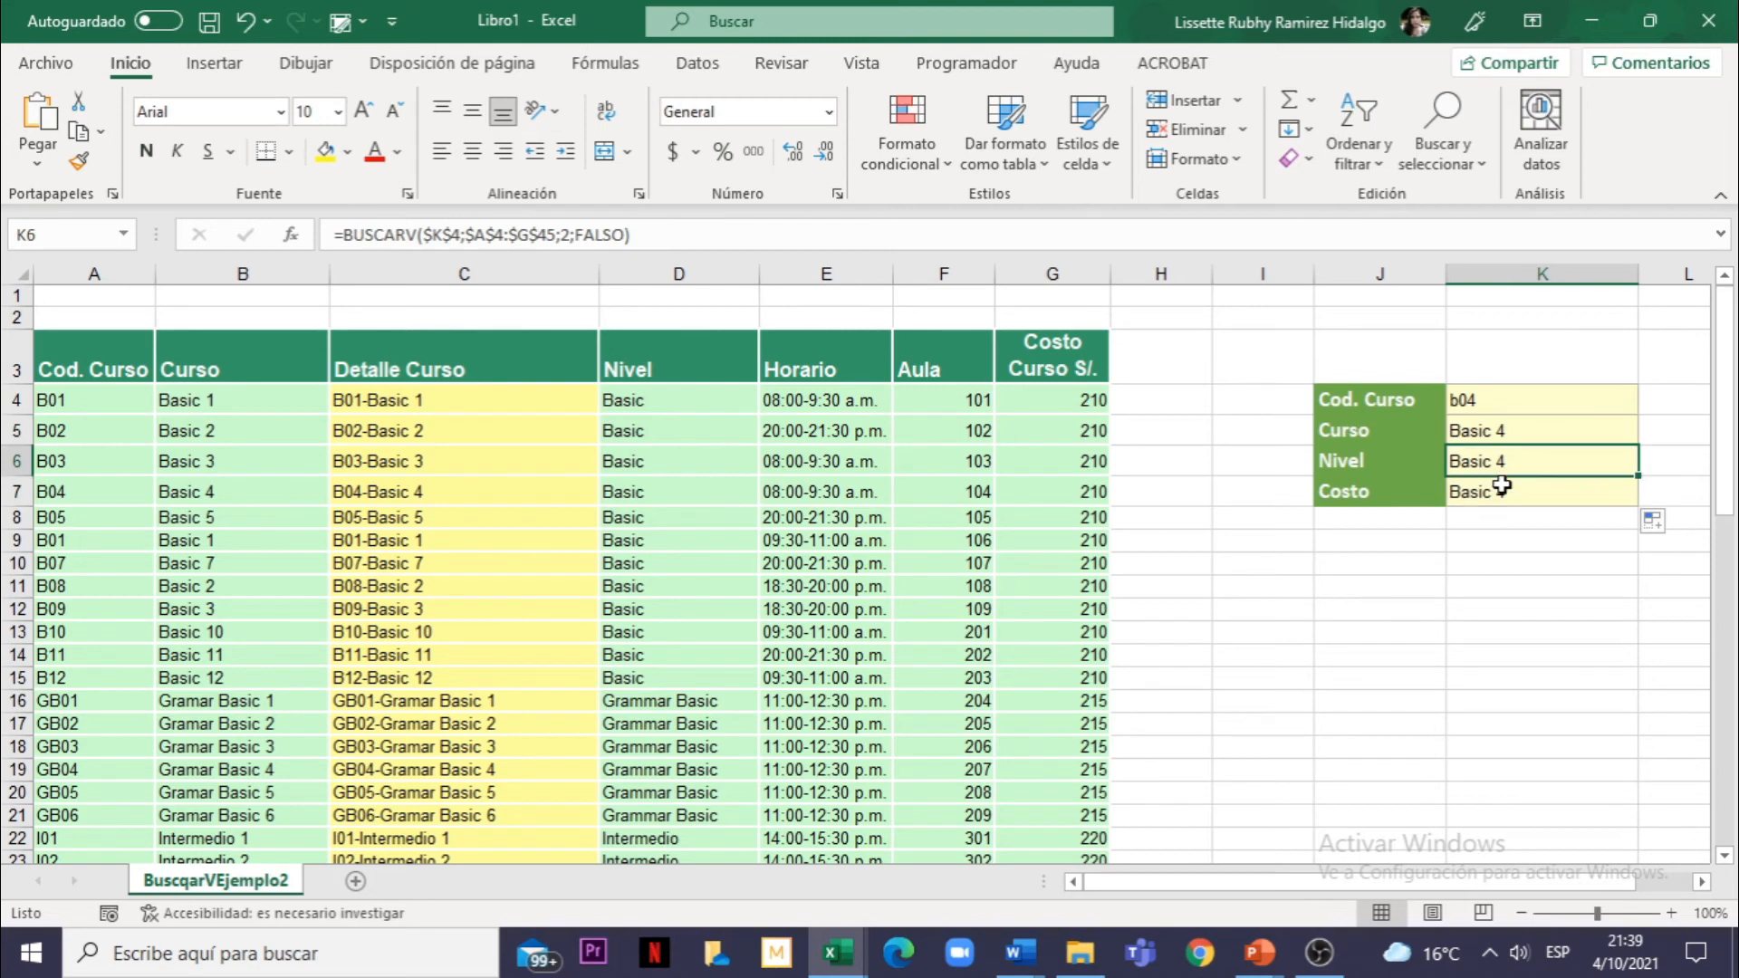
click(1503, 436)
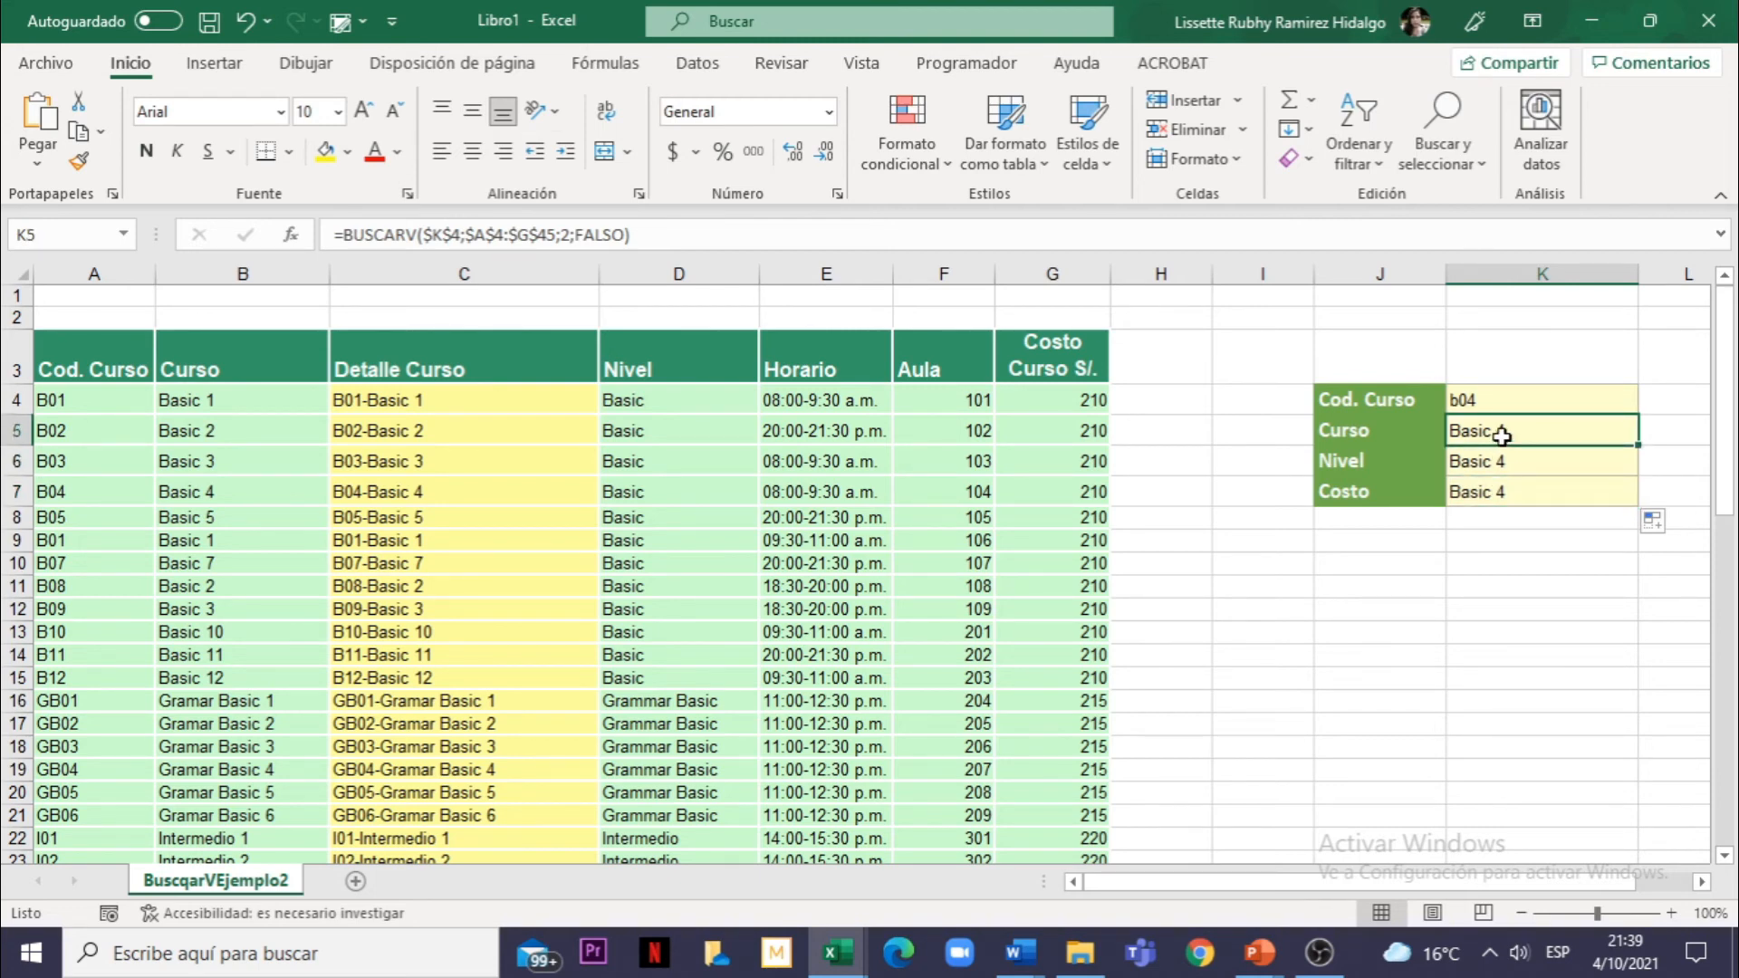
Set the column index of the Nivel cell K6's BUSCARV formula to 4 so it returns the course level.
click(1504, 460)
click(1505, 488)
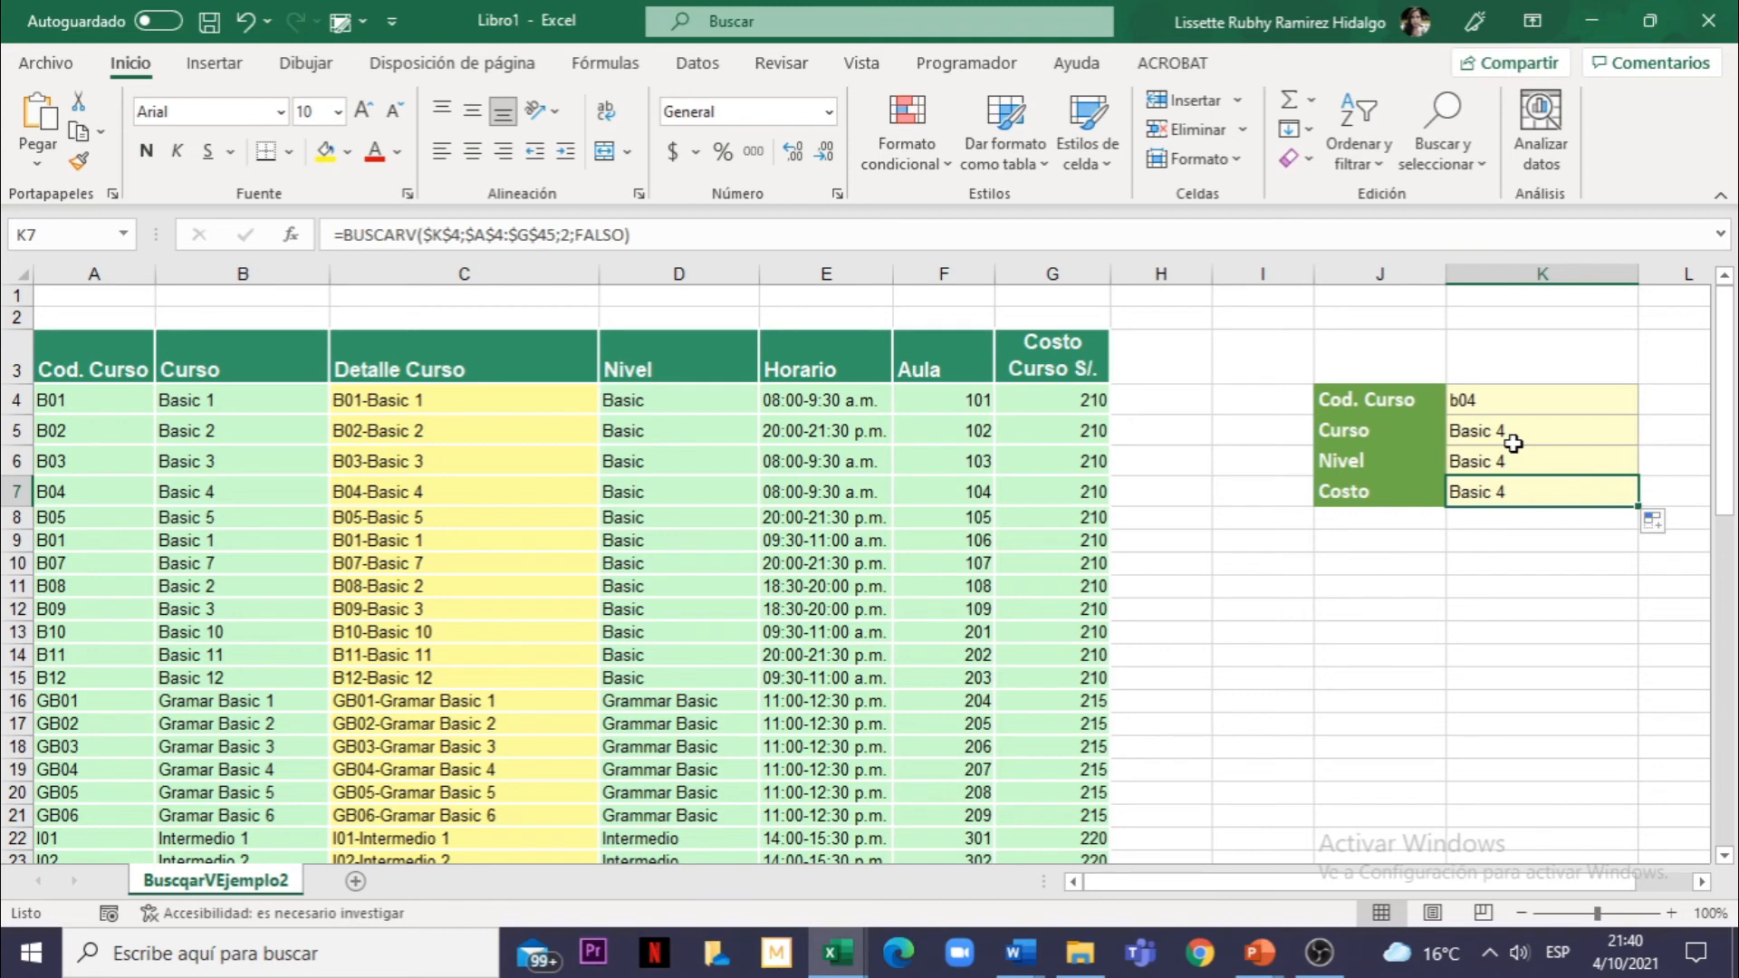
click(1553, 461)
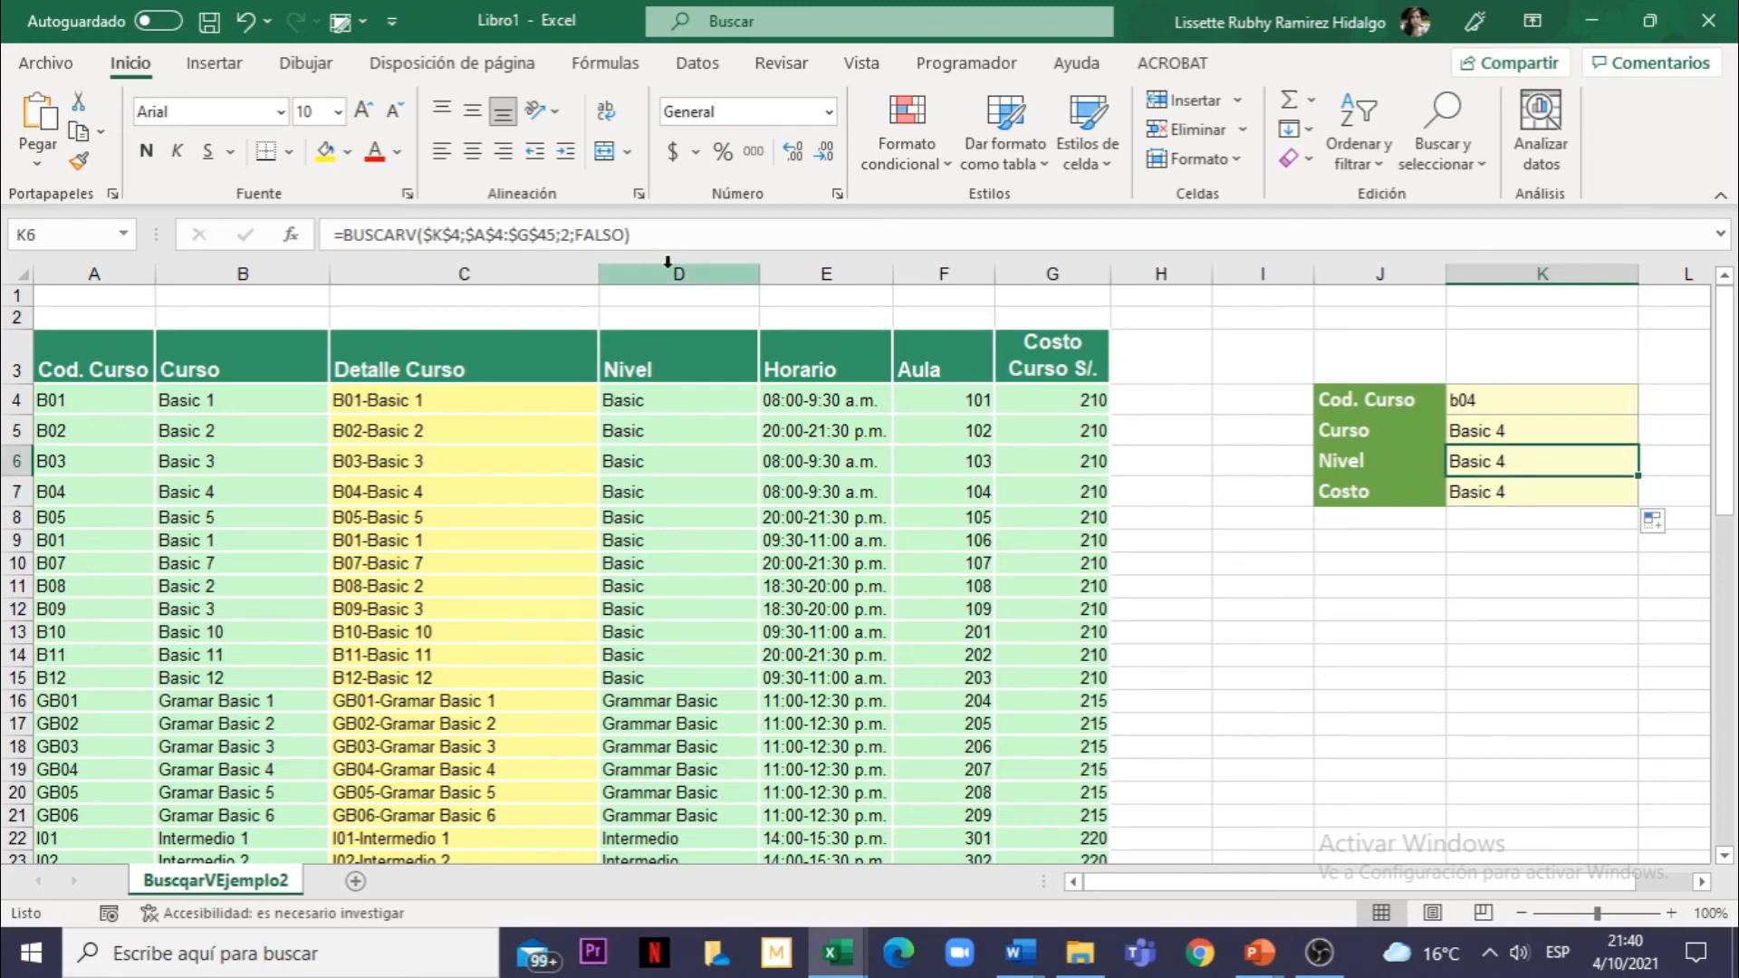
click(564, 235)
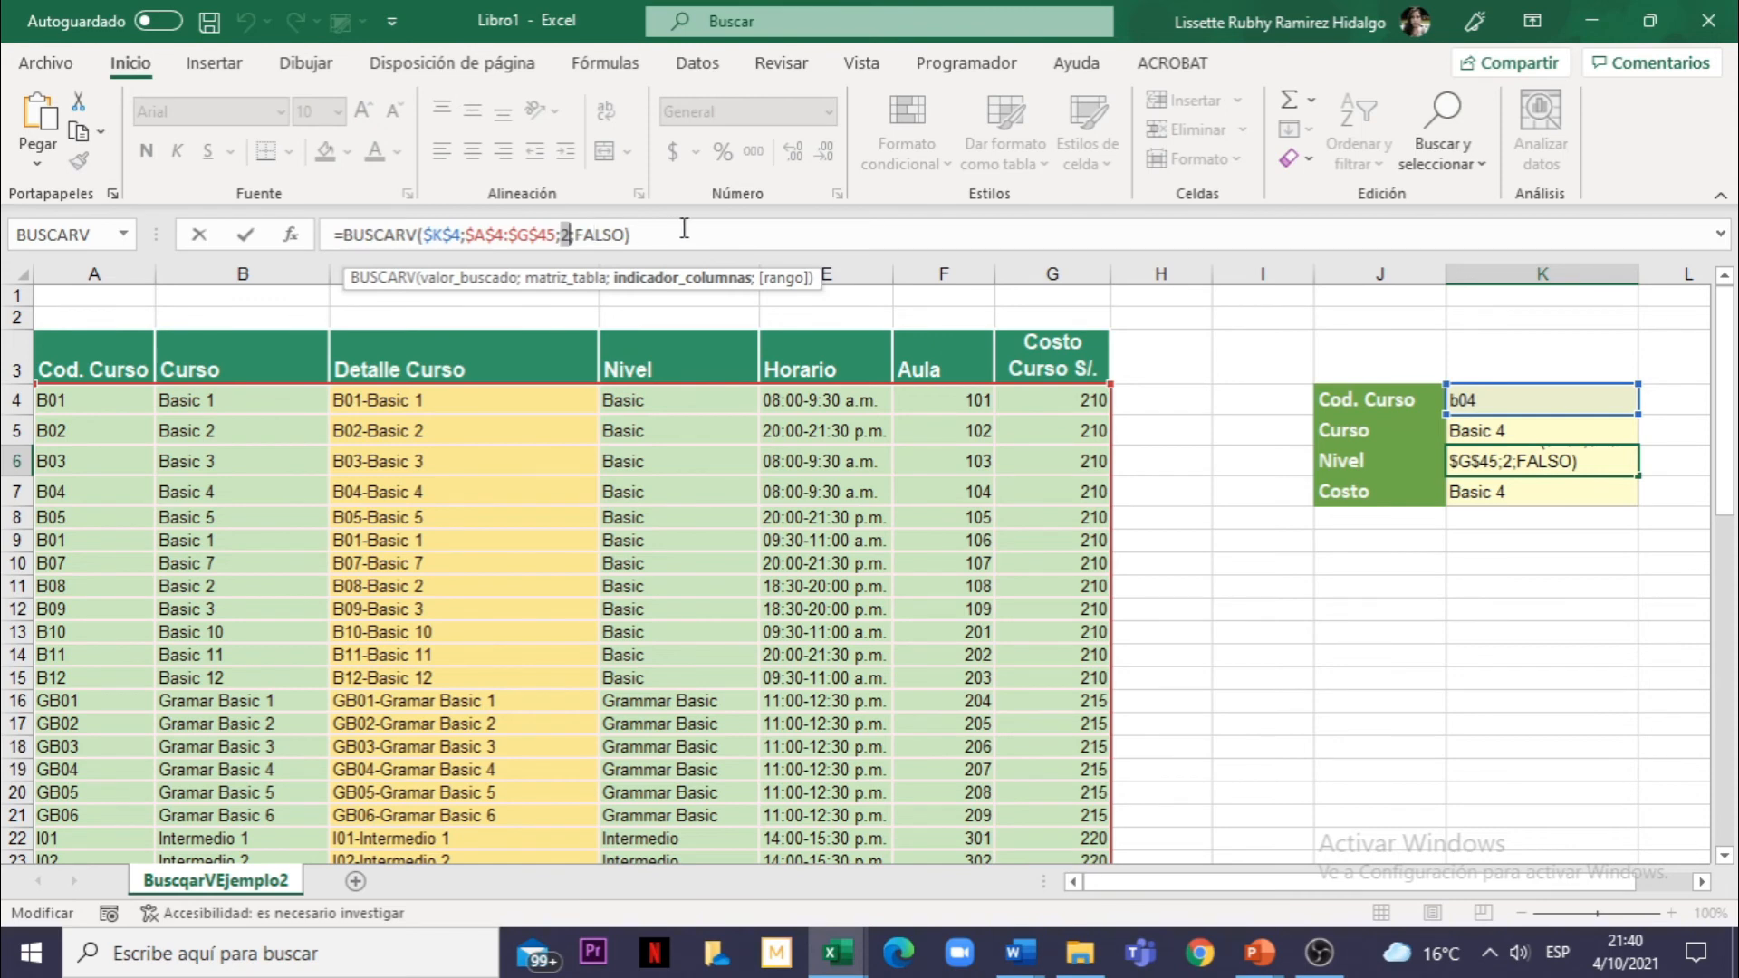
key(BackSpace)
text(4)
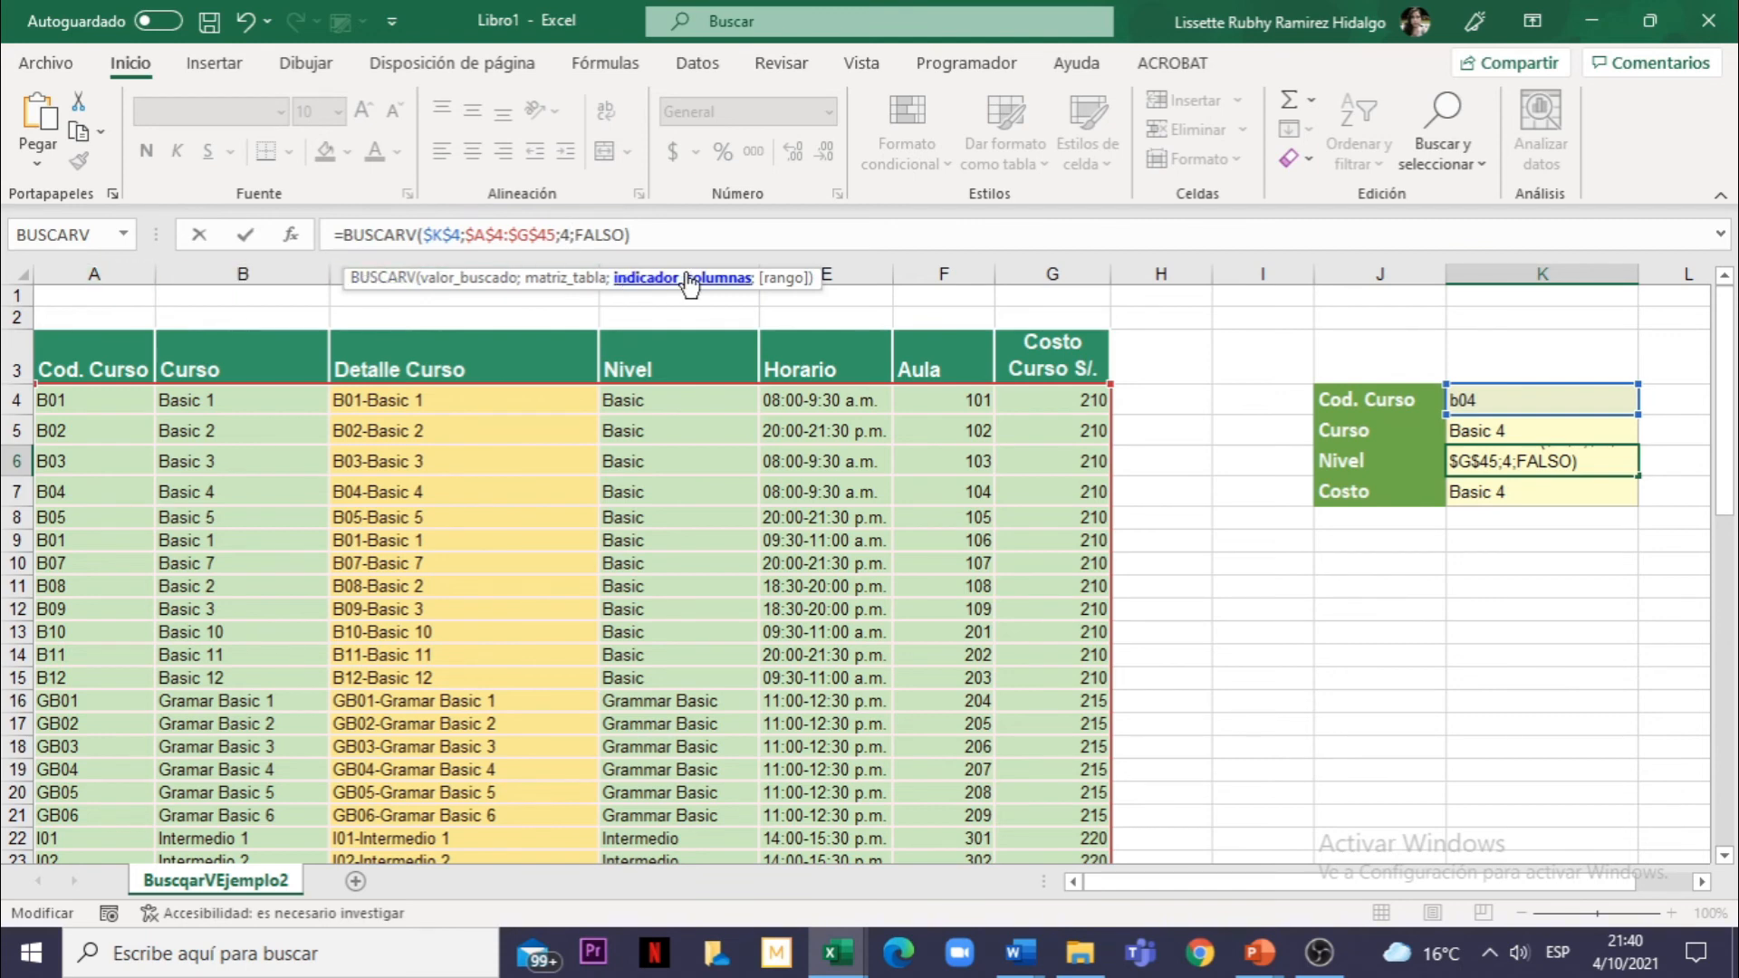
click(777, 238)
key(Return)
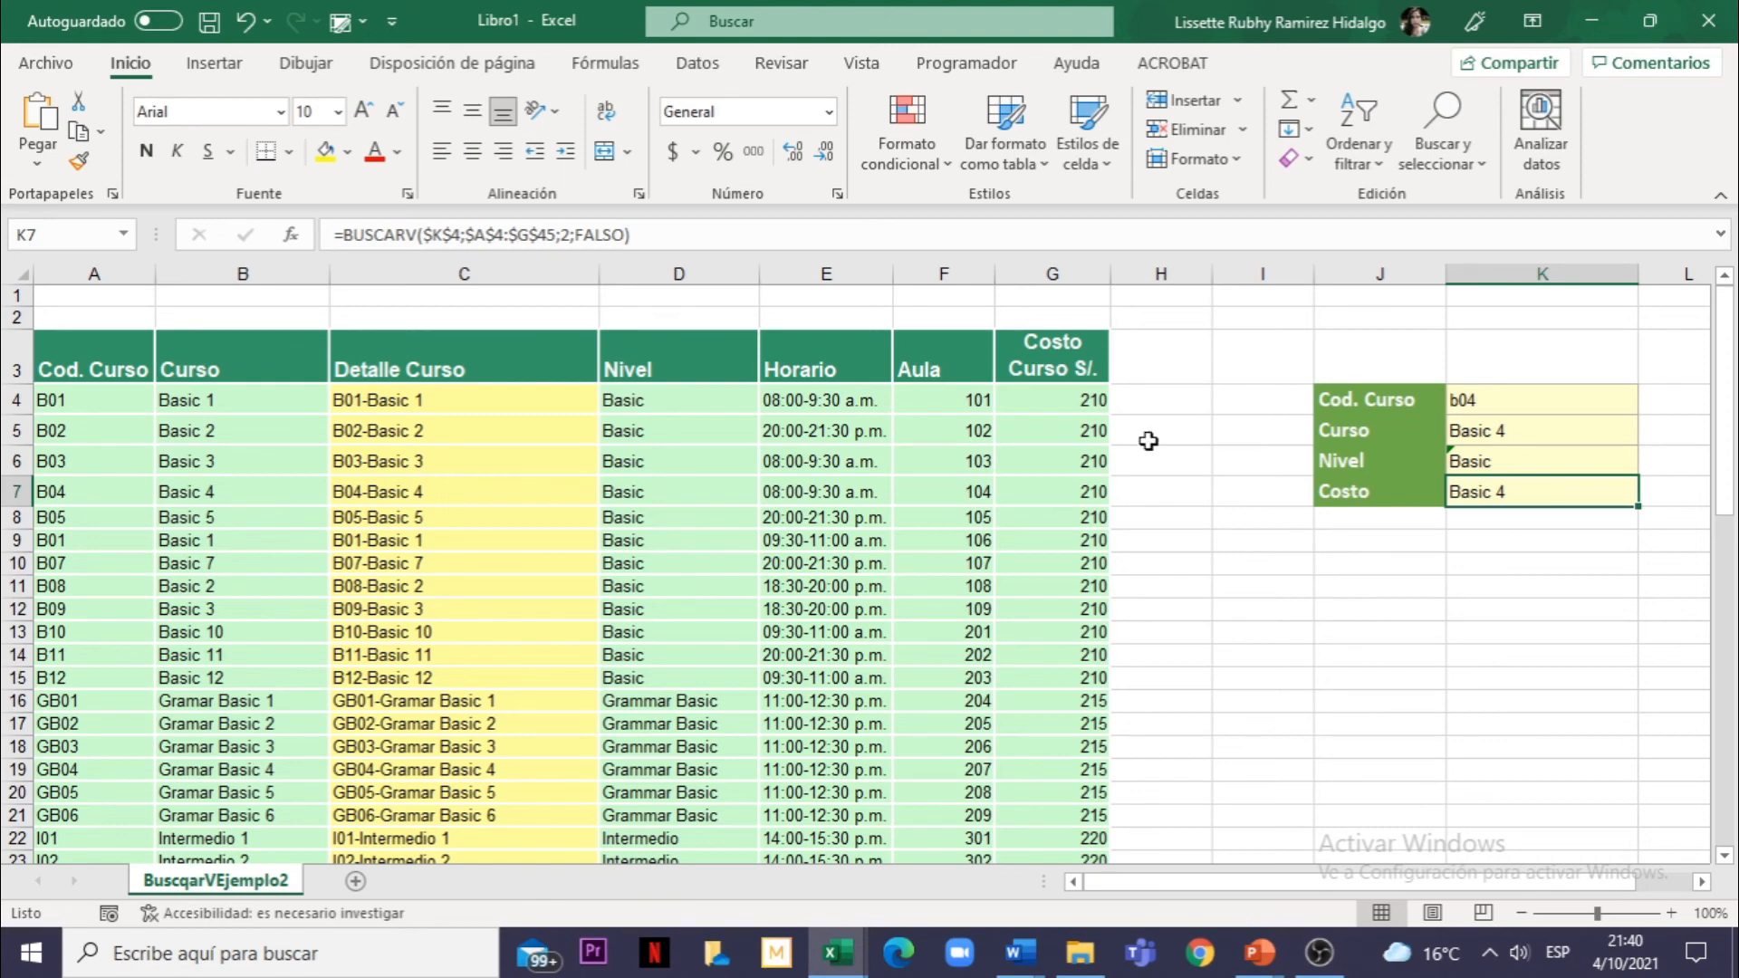
Set the column index of the Costo cell K7's BUSCARV formula to 7 so it returns the course cost.
click(563, 234)
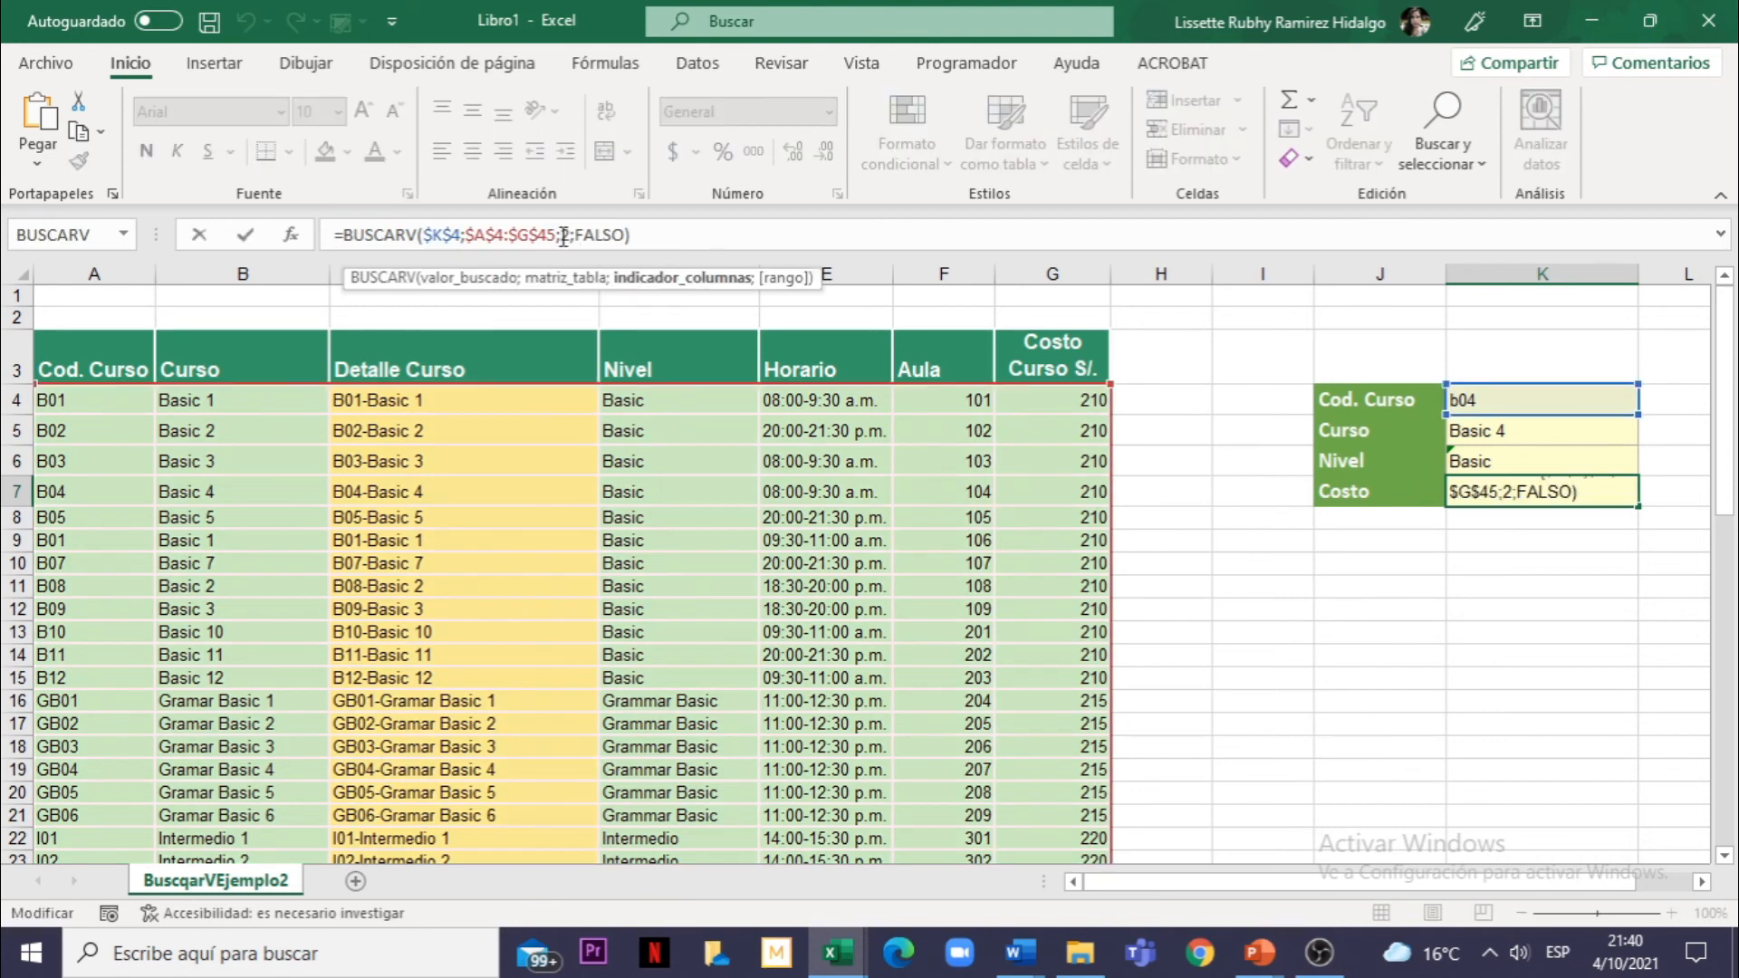
drag(561, 236, 571, 235)
text(7)
key(Return)
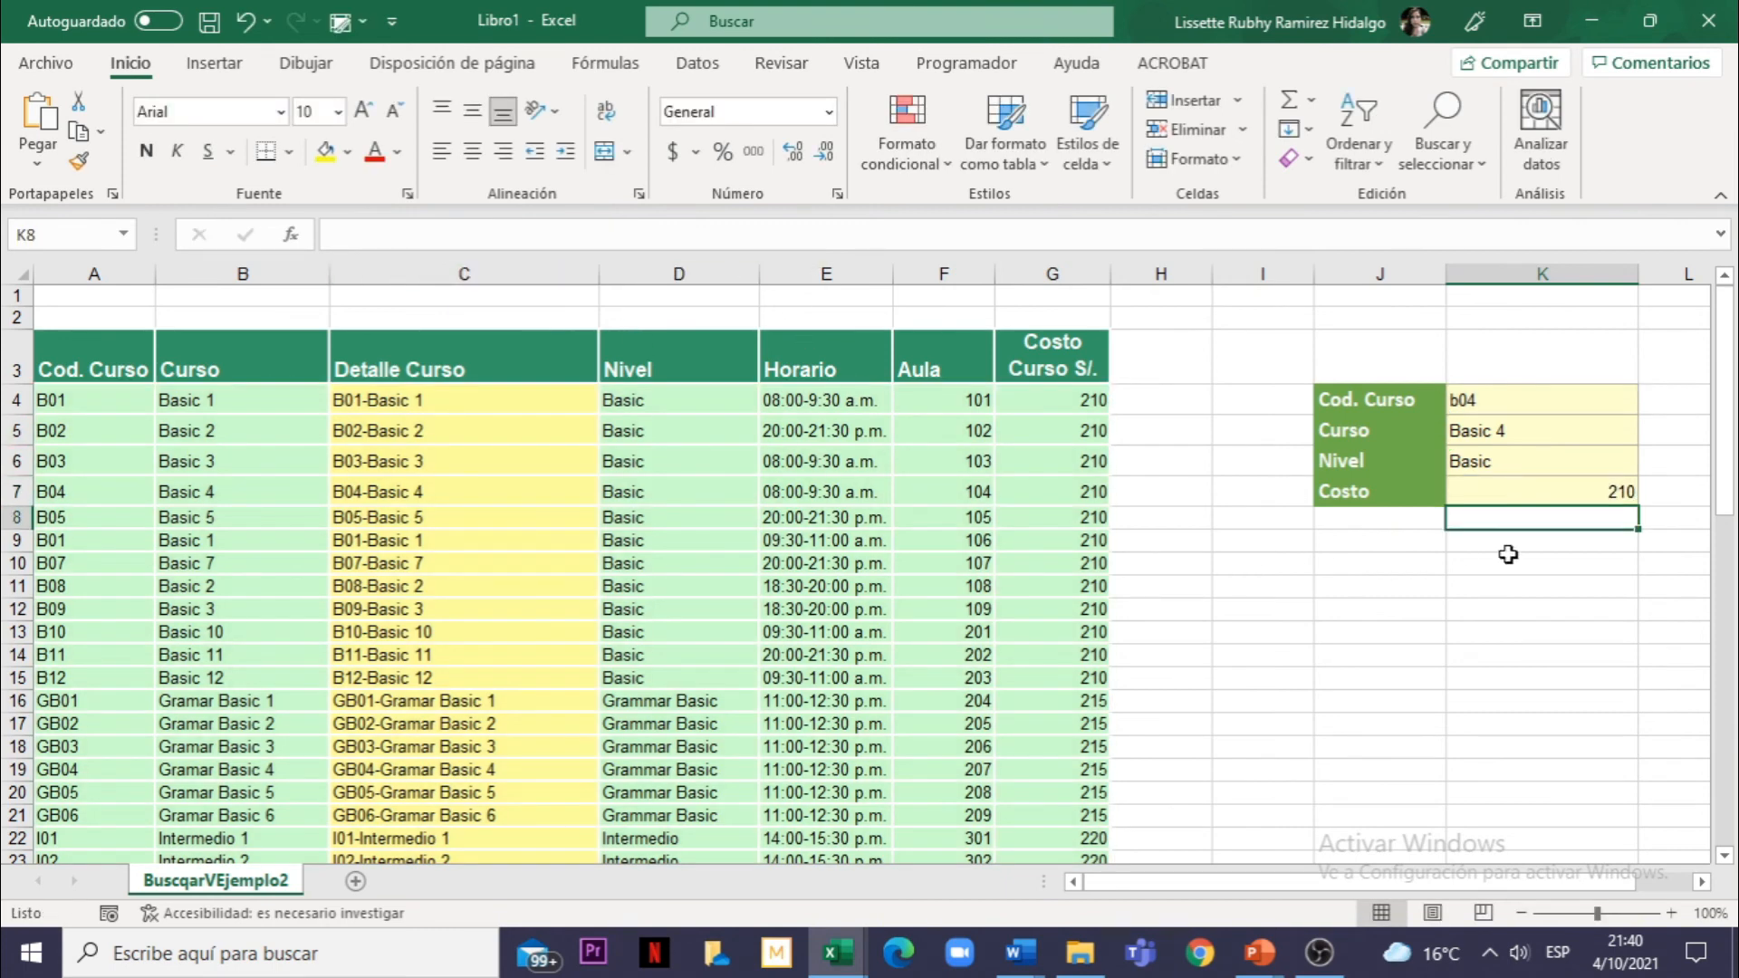
click(1542, 494)
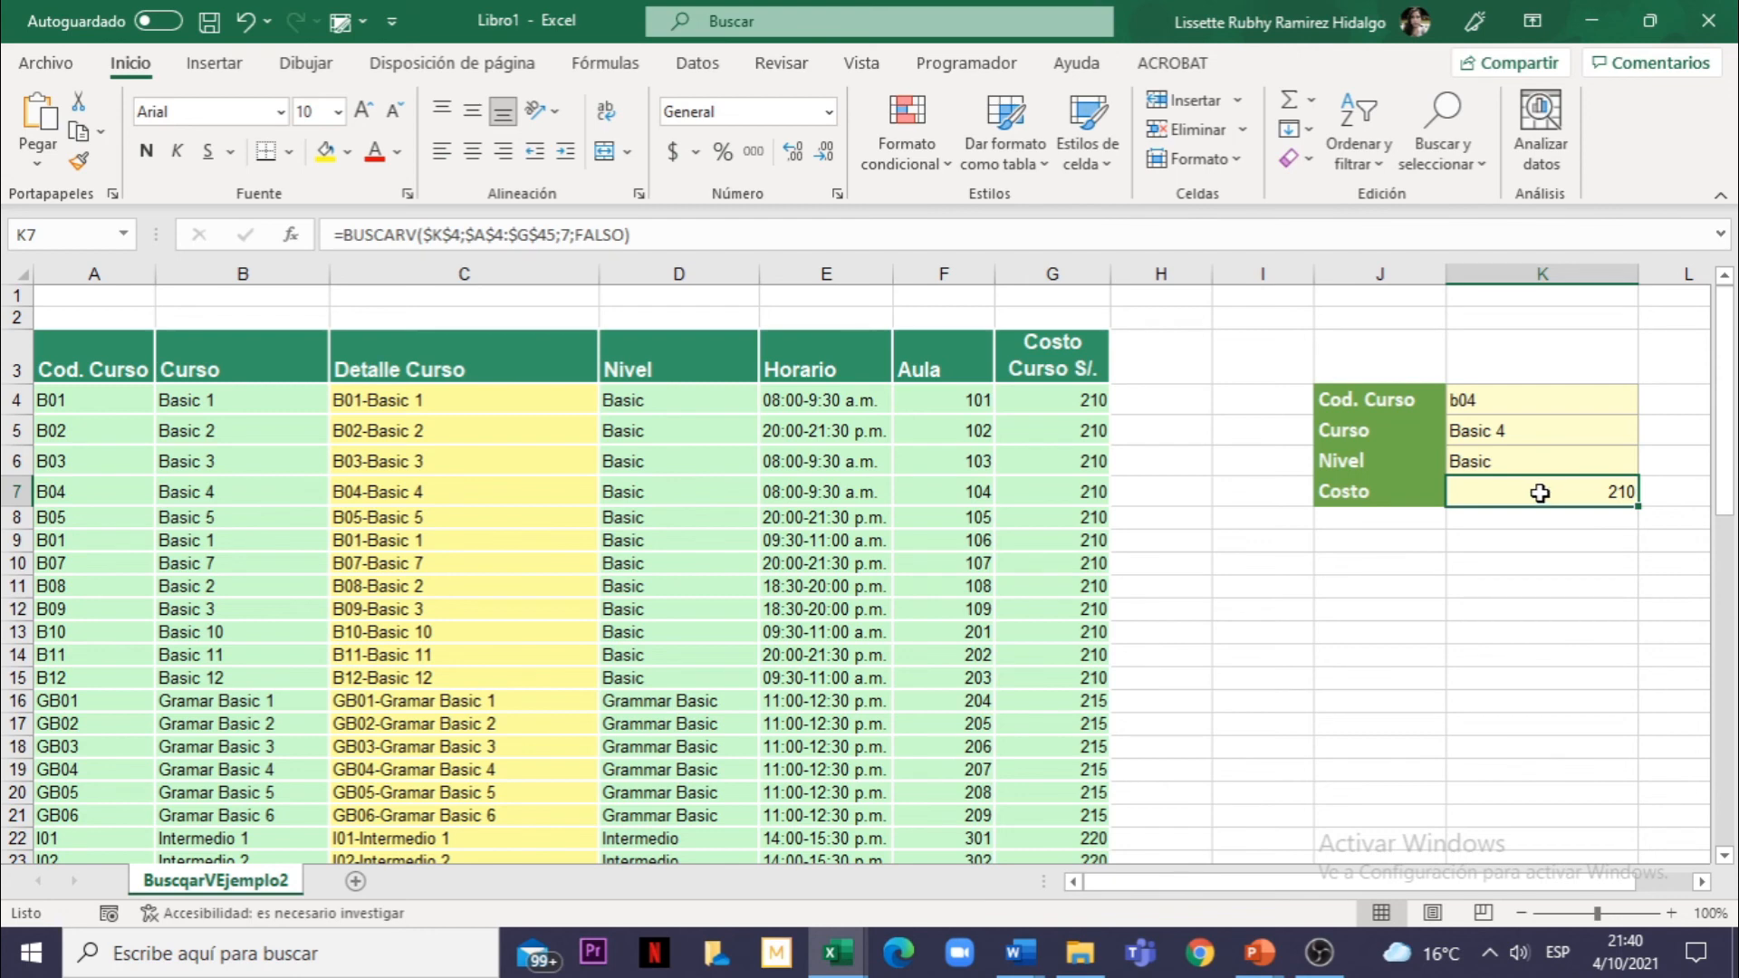
Test the lookup form by entering course code b02 in K4 and check the Curso and Nivel results.
click(1525, 402)
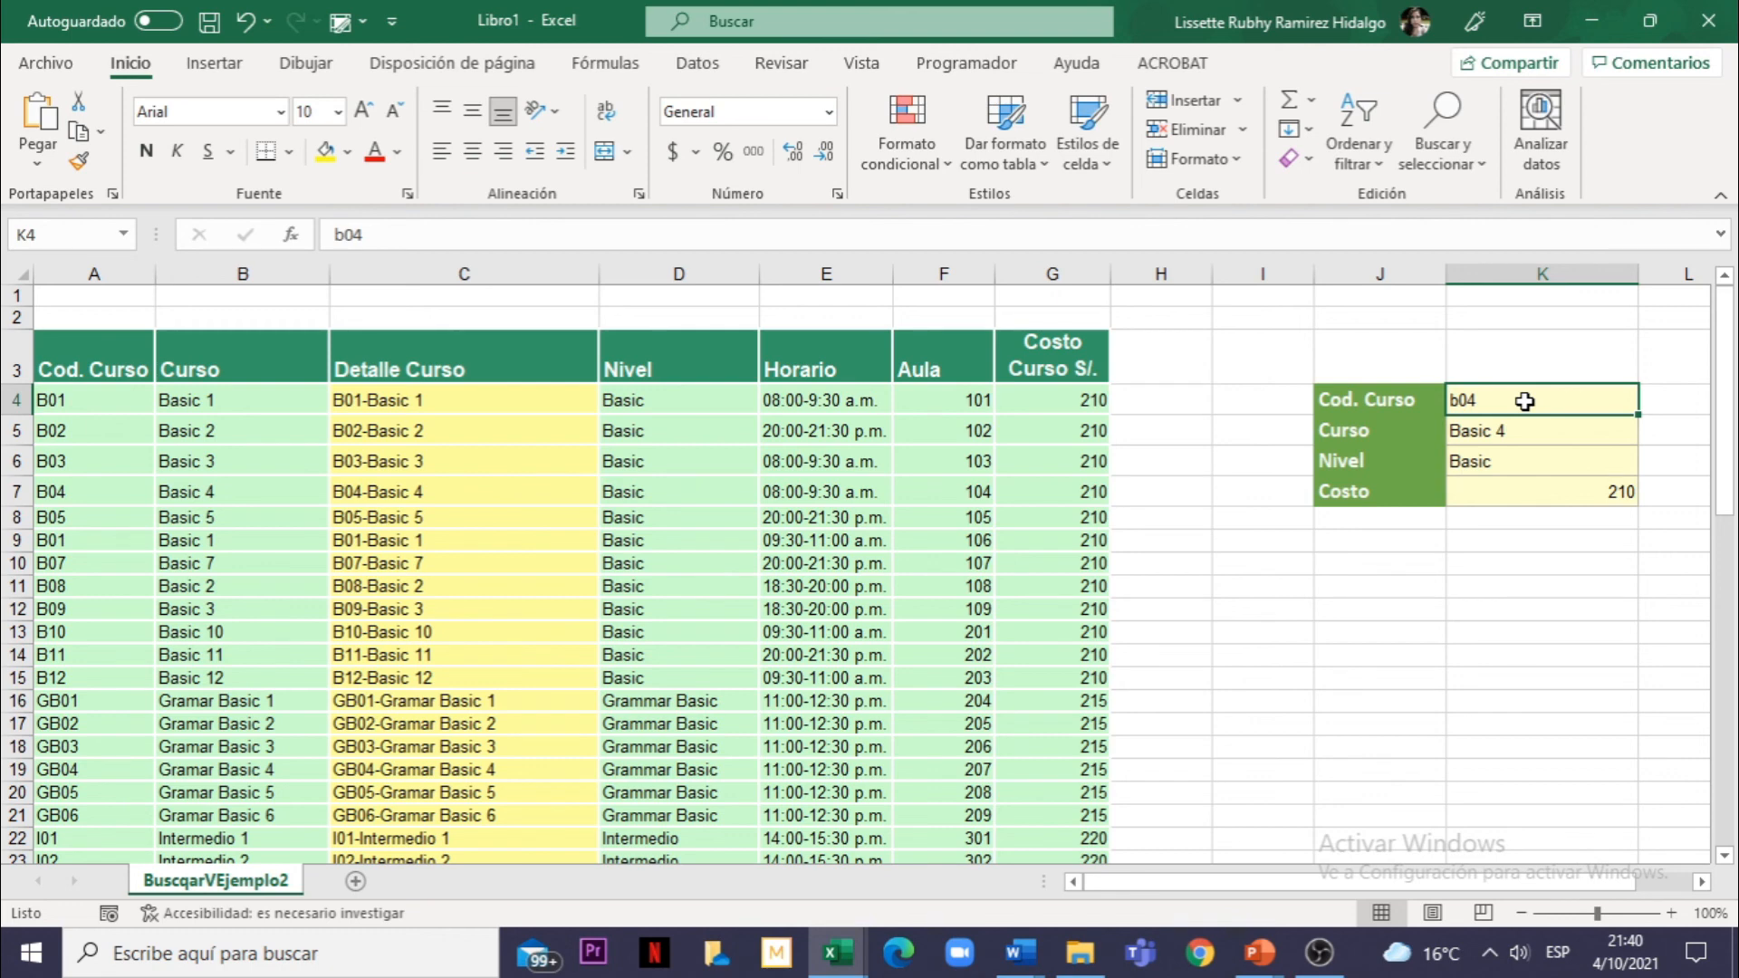
text(b02)
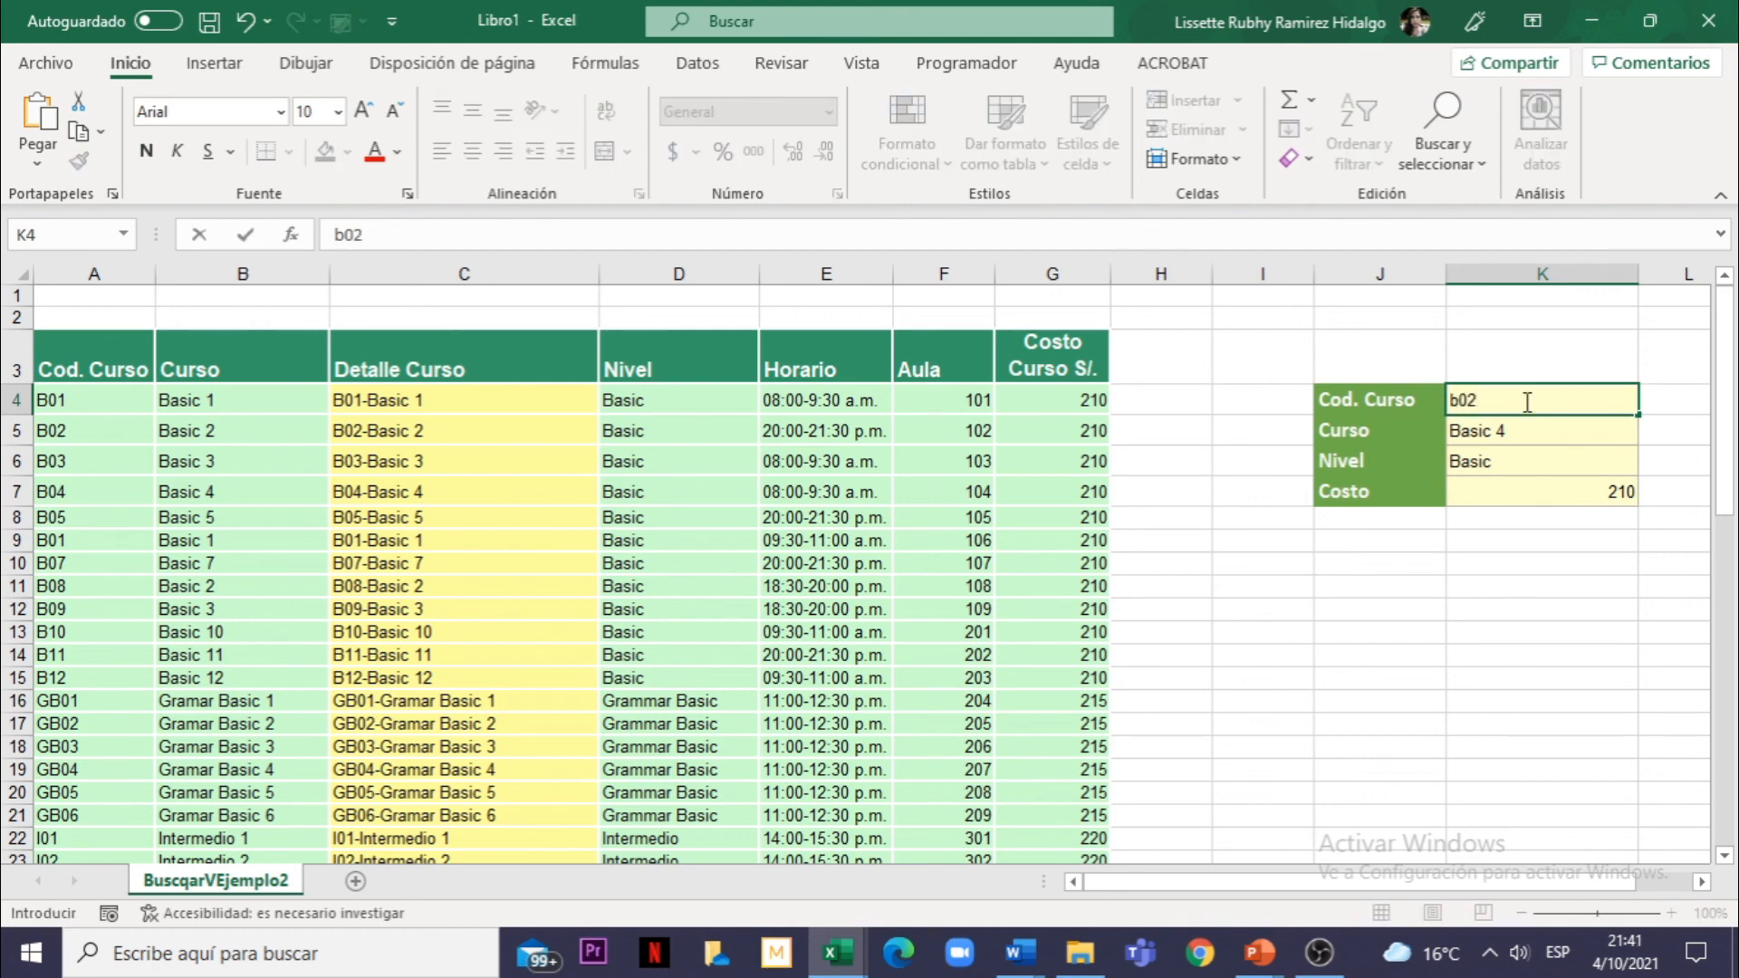
key(Return)
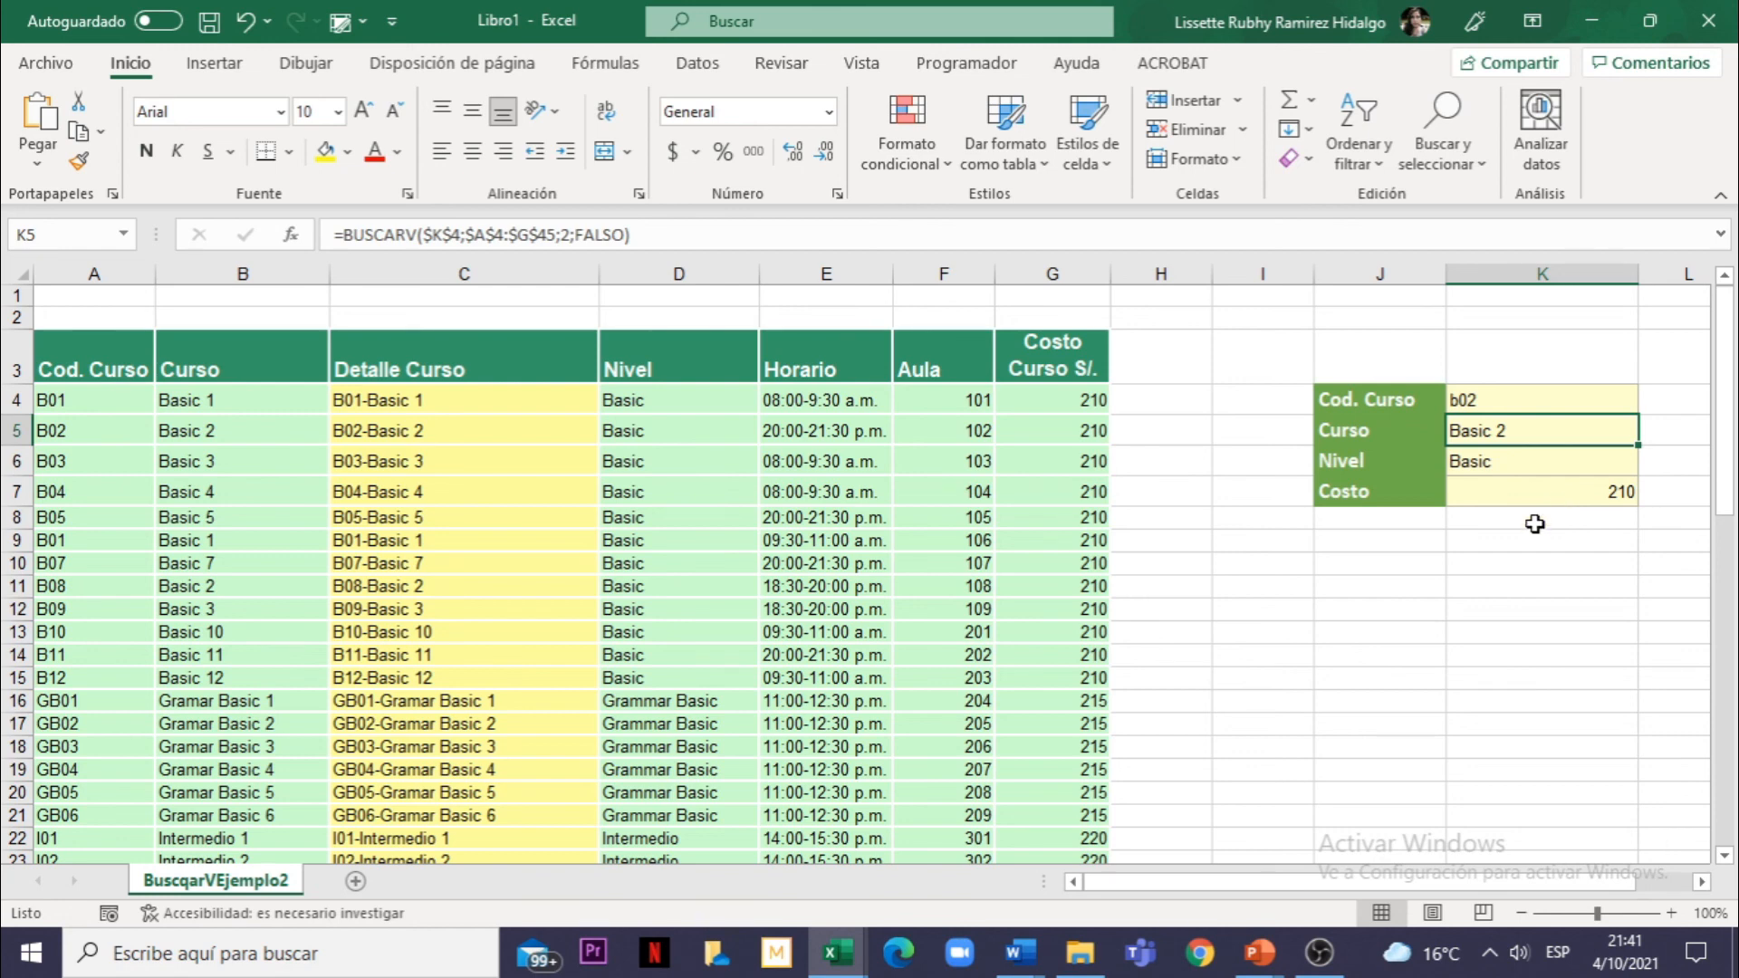
click(1520, 469)
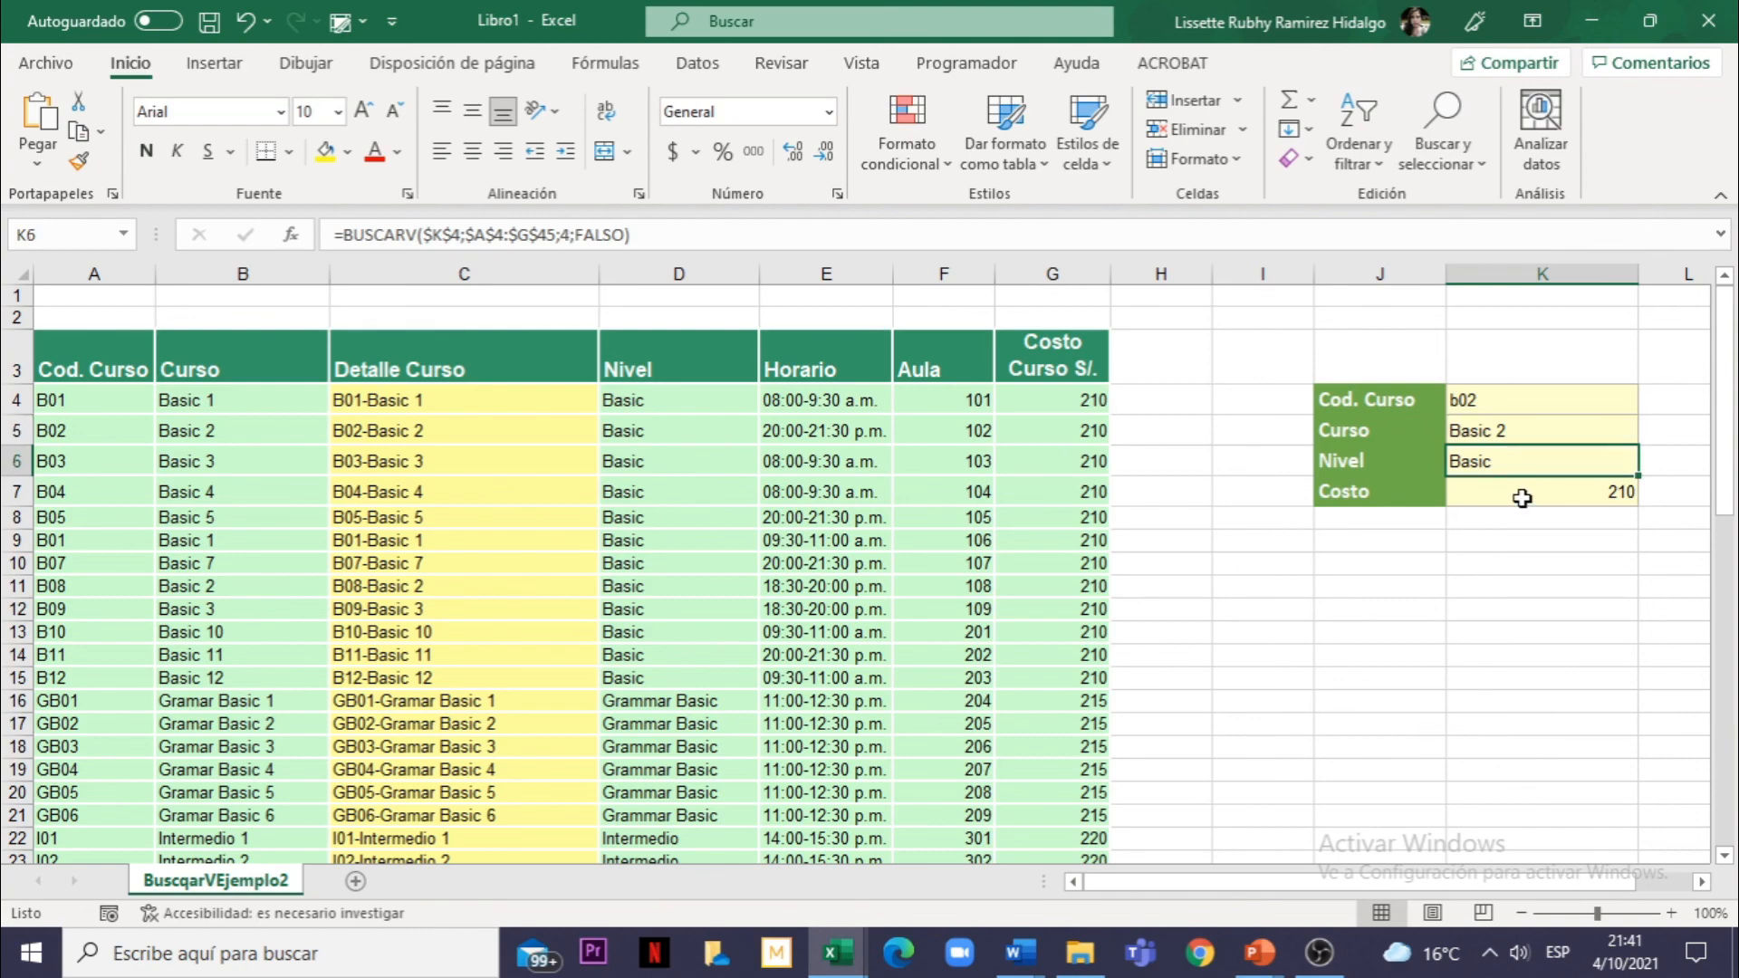